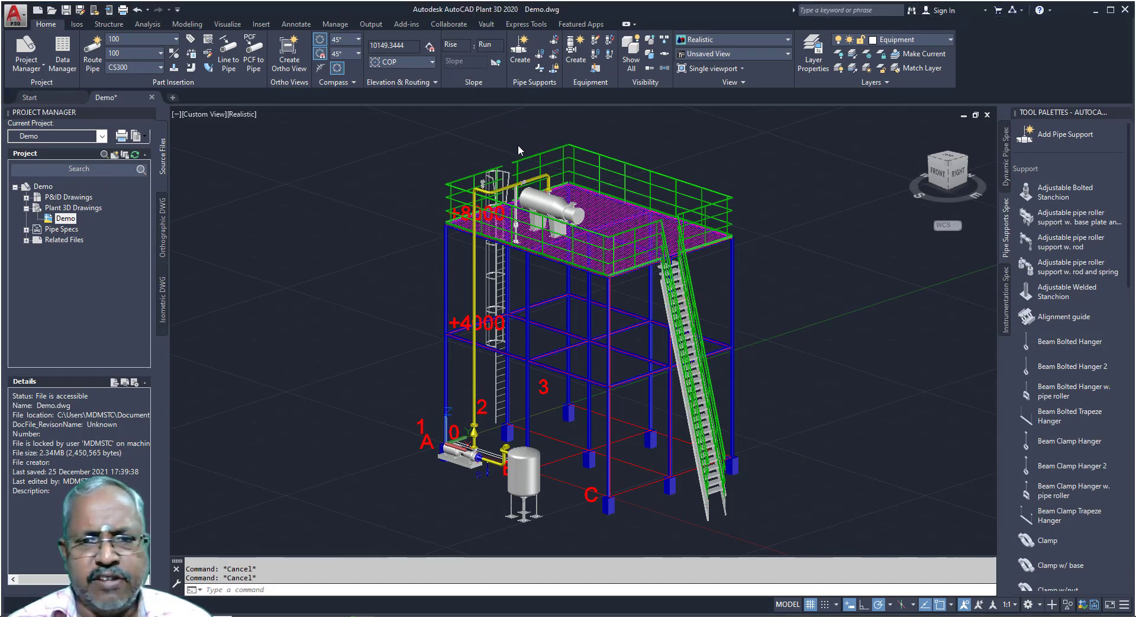
Zoom into the platform model and expand the Layers dropdown list.
scroll(503, 250, up, 2)
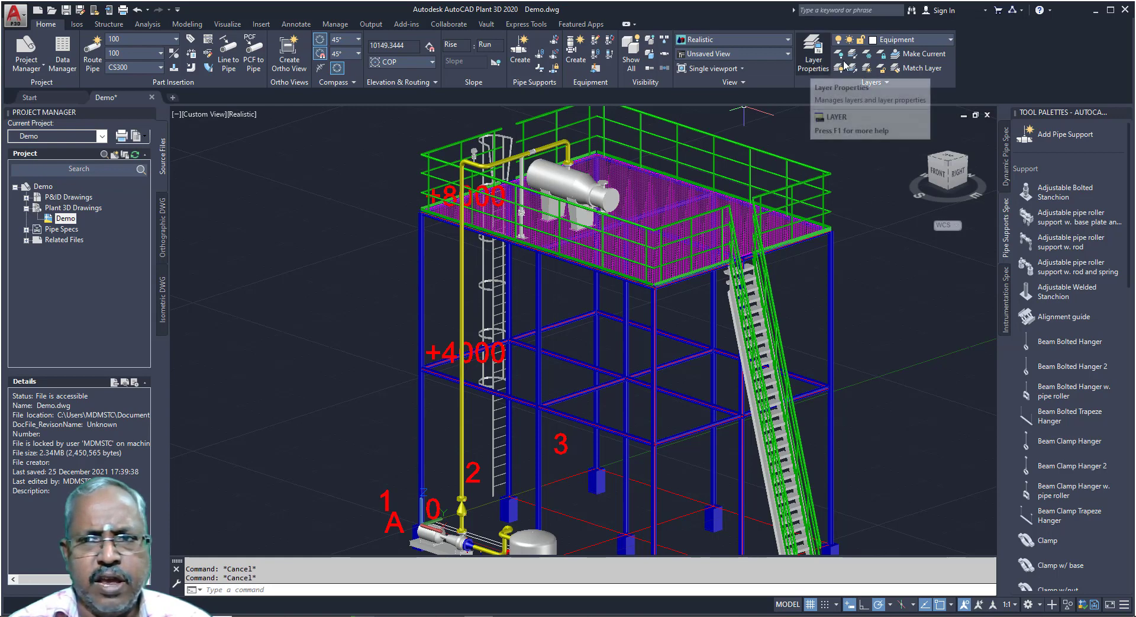
click(909, 42)
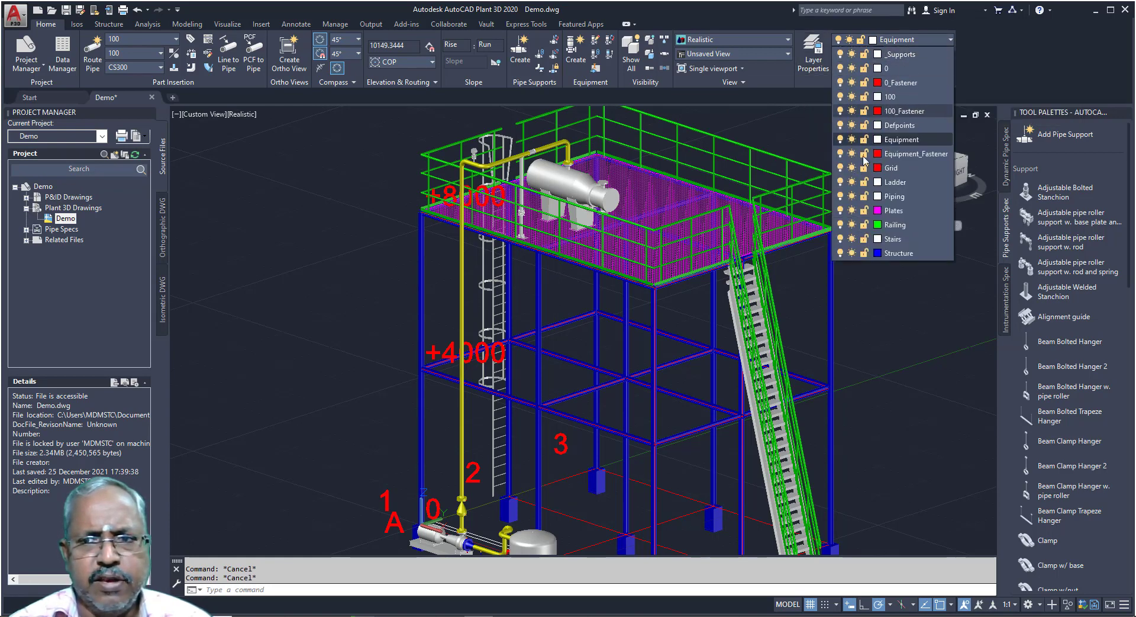
Turn off the Structure, Stairs, Railing, Plates, Piping, Ladder, Grid, Equipment_Fastener and current Equipment layers.
click(839, 252)
click(841, 238)
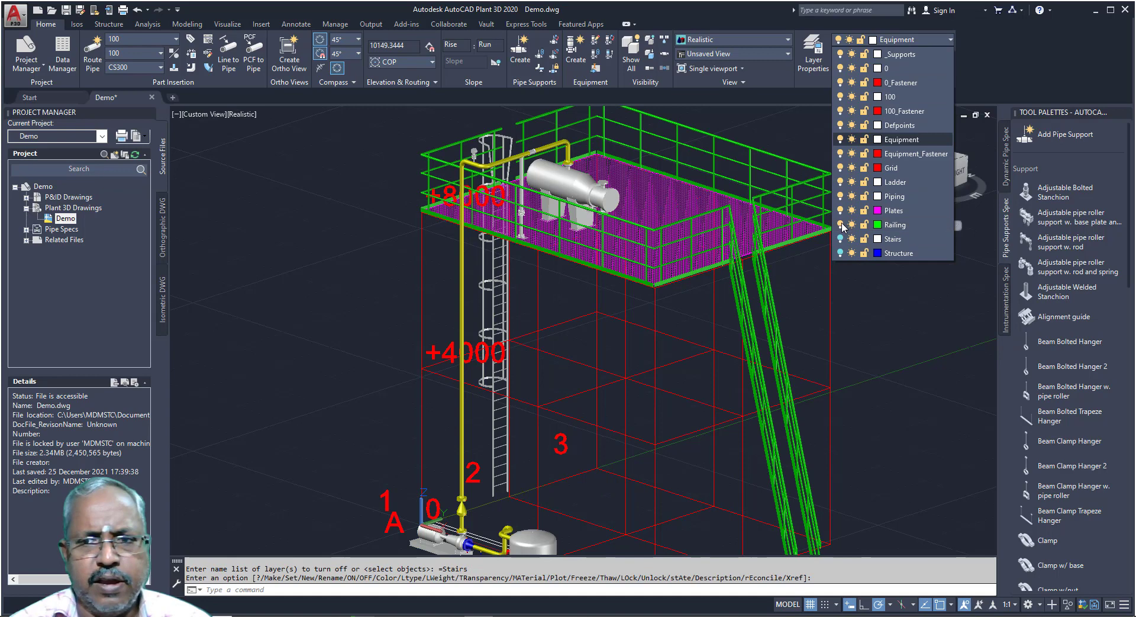
click(840, 224)
click(840, 210)
click(840, 196)
click(840, 182)
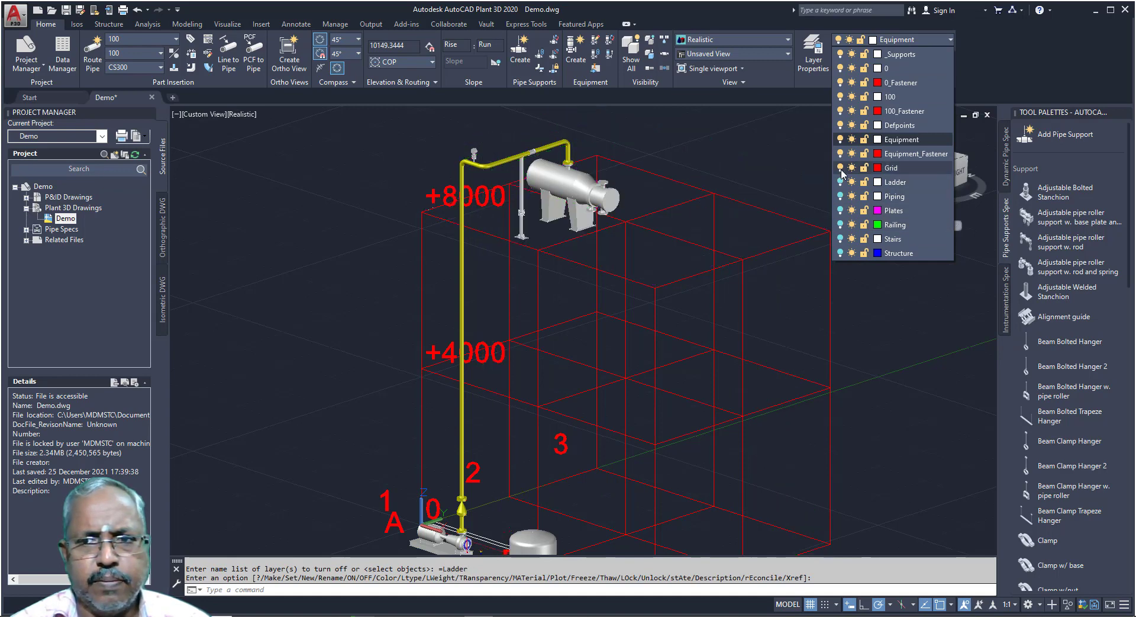
click(840, 167)
click(840, 153)
click(840, 141)
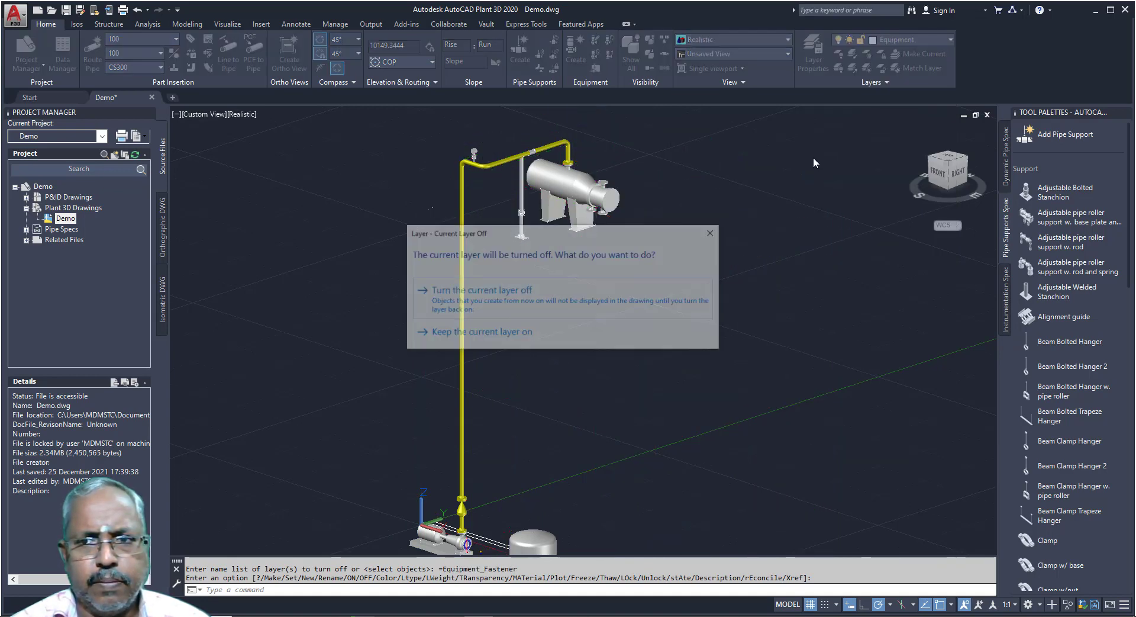
click(456, 290)
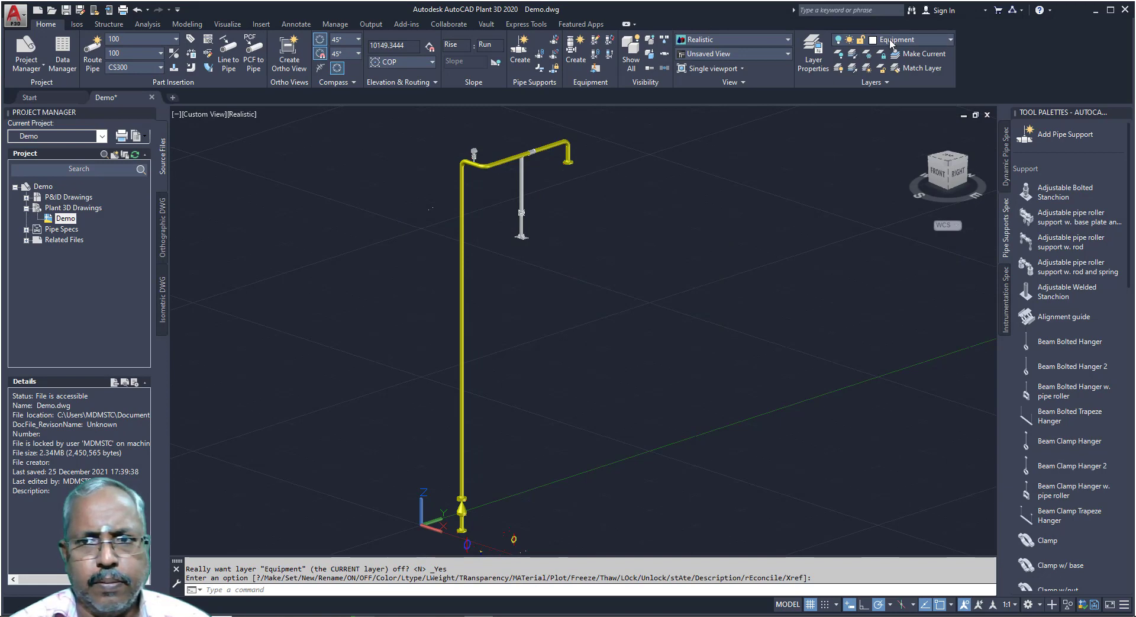
Turn off the remaining Defpoints, 100_Fastener, 100, 0_Fastener, 0 and _Supports layers.
click(891, 42)
click(840, 125)
click(840, 111)
click(840, 96)
click(840, 82)
click(840, 68)
click(841, 54)
click(739, 189)
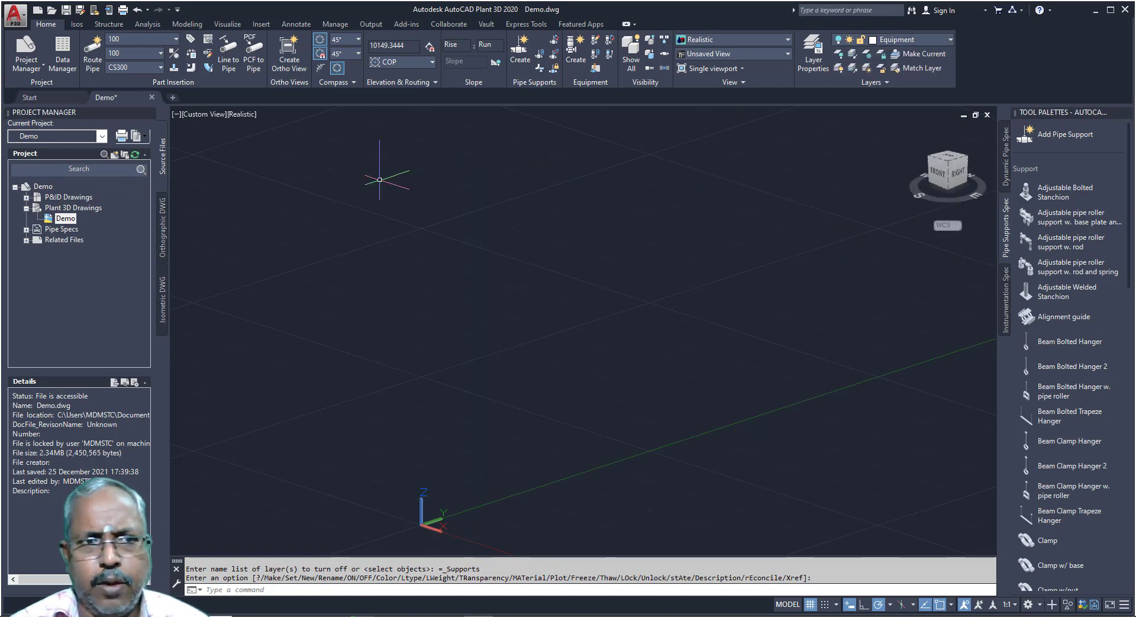
Start a structural grid from the Structure tools, then cancel the new grid.
click(109, 24)
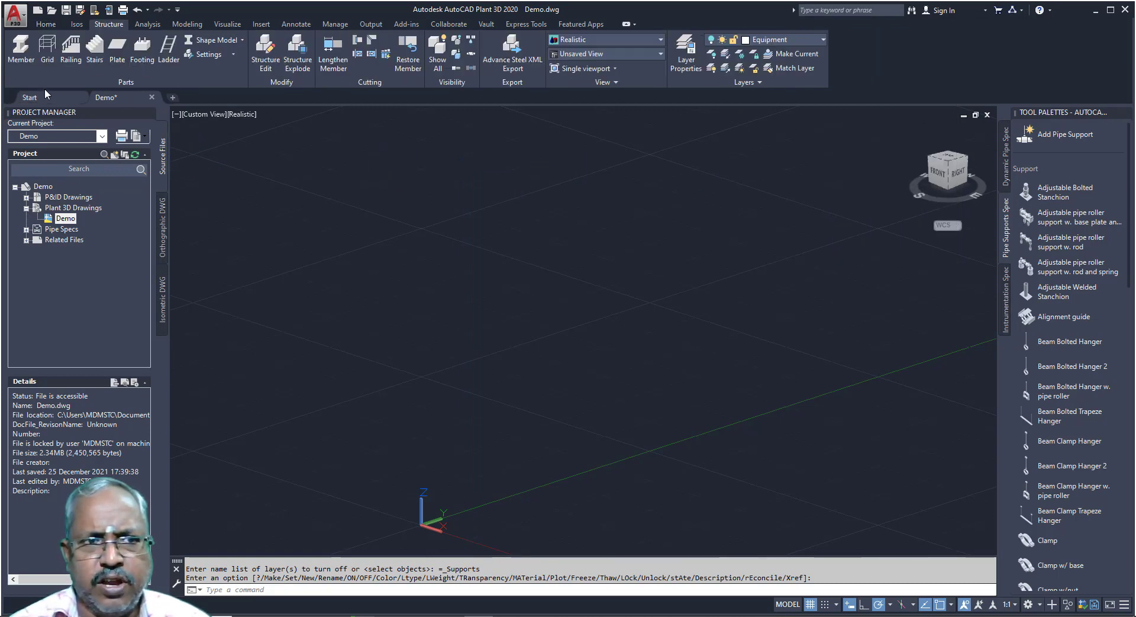
click(48, 59)
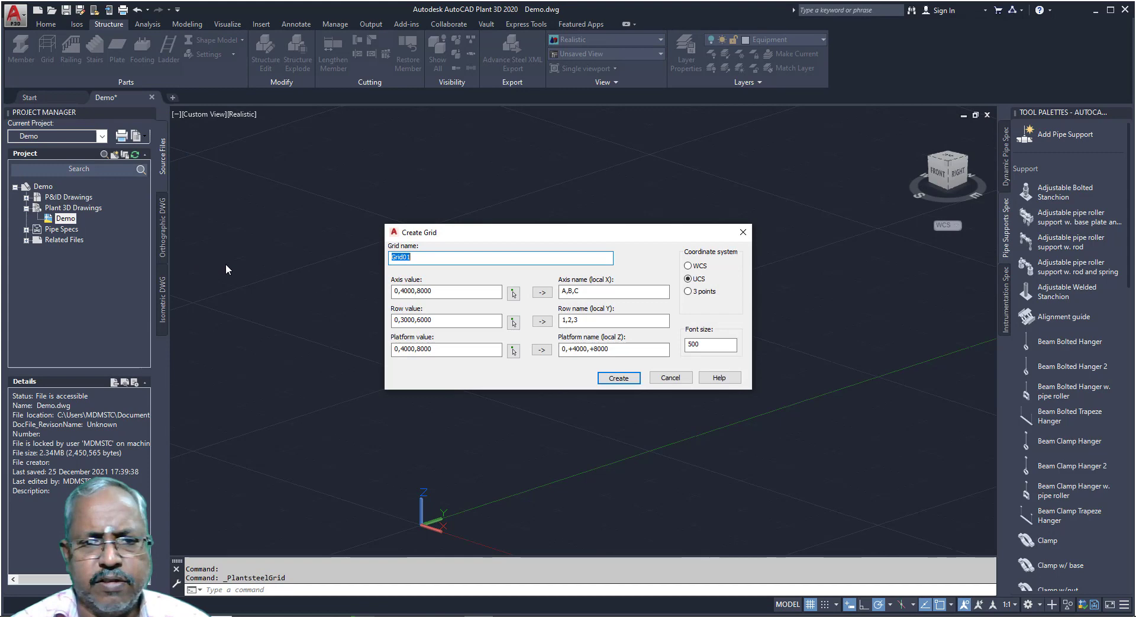
click(663, 379)
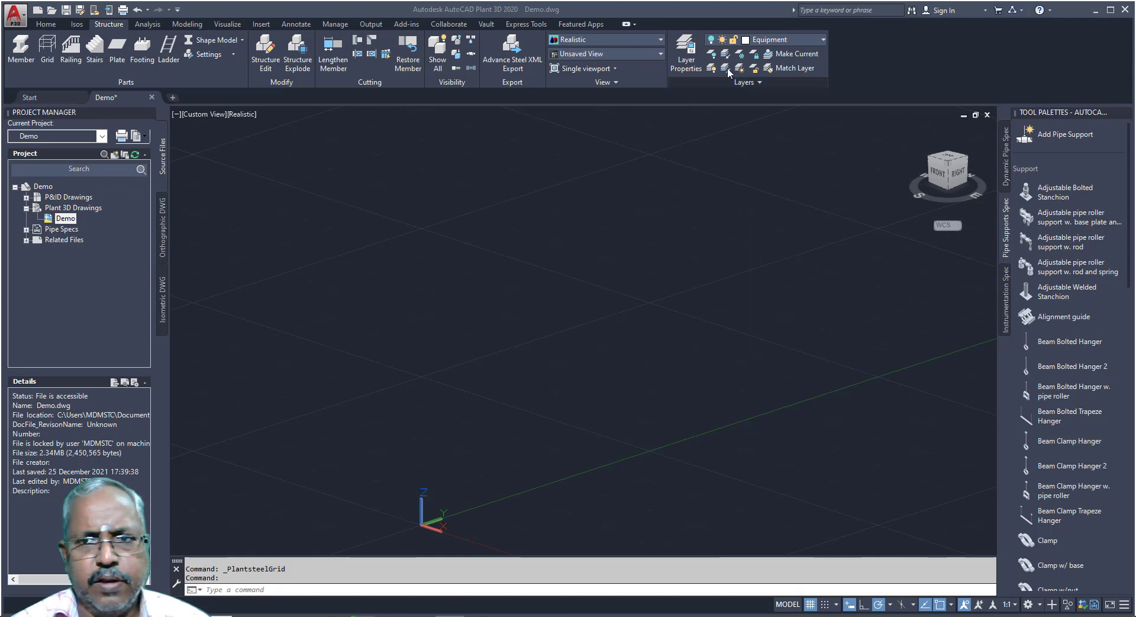
Turn the Grid and Structure layers on, then hide Grid again to leave the bare frame.
click(811, 43)
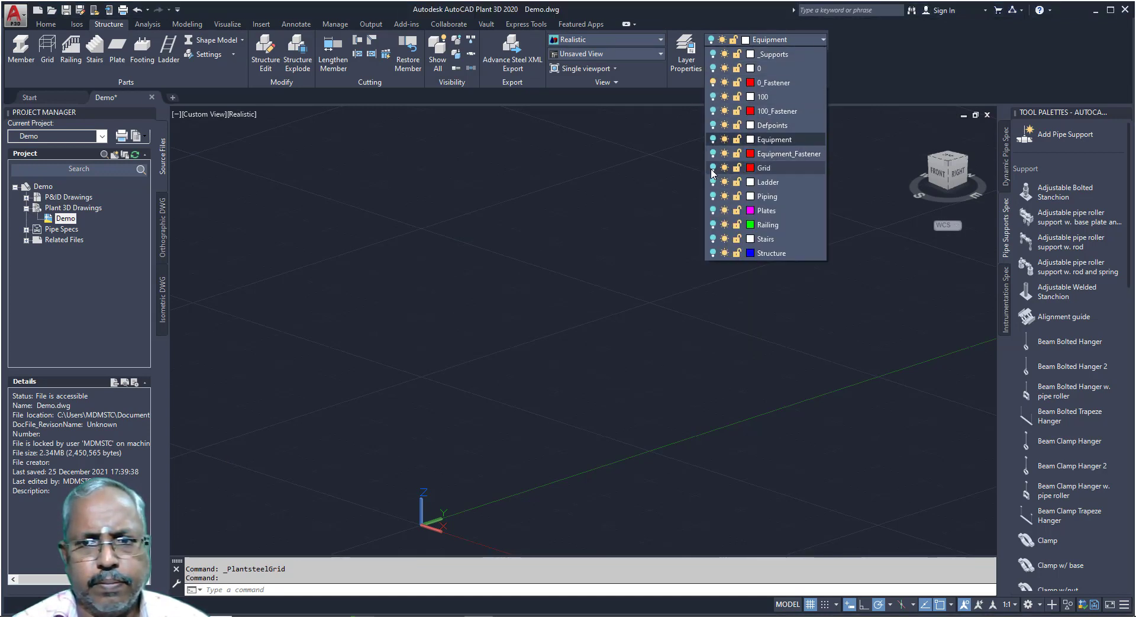
click(712, 168)
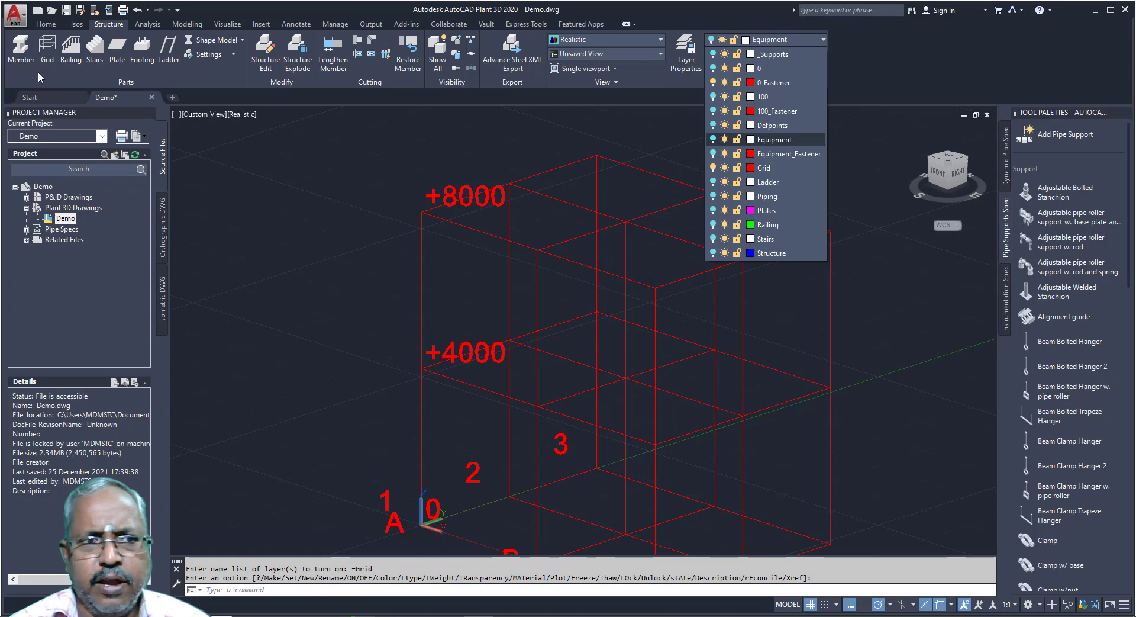
click(713, 252)
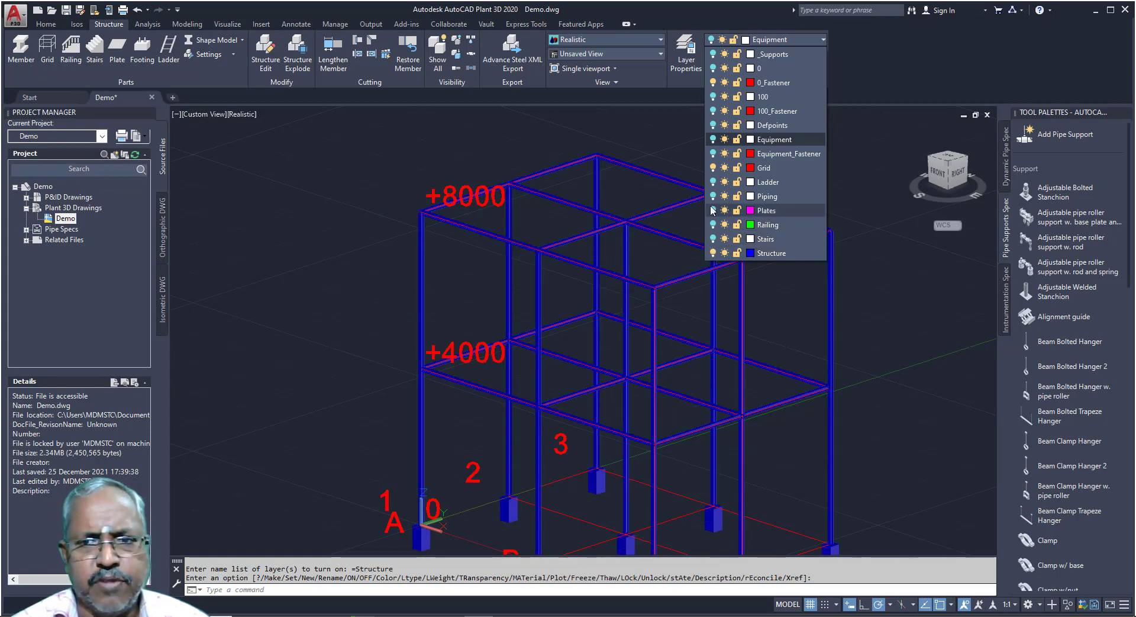
click(713, 167)
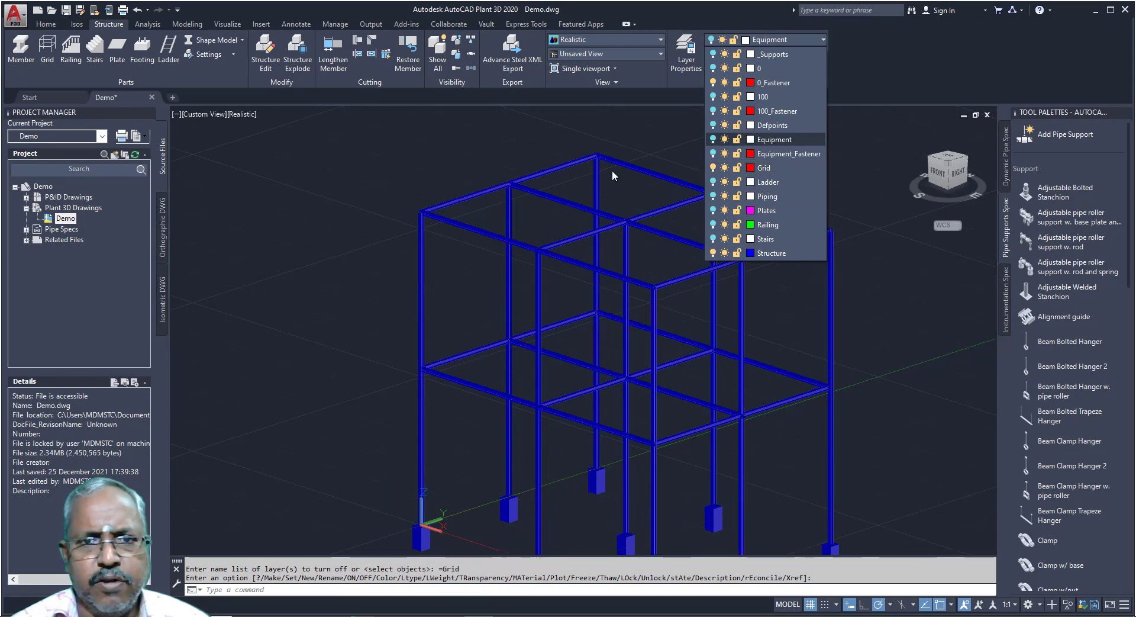
click(352, 174)
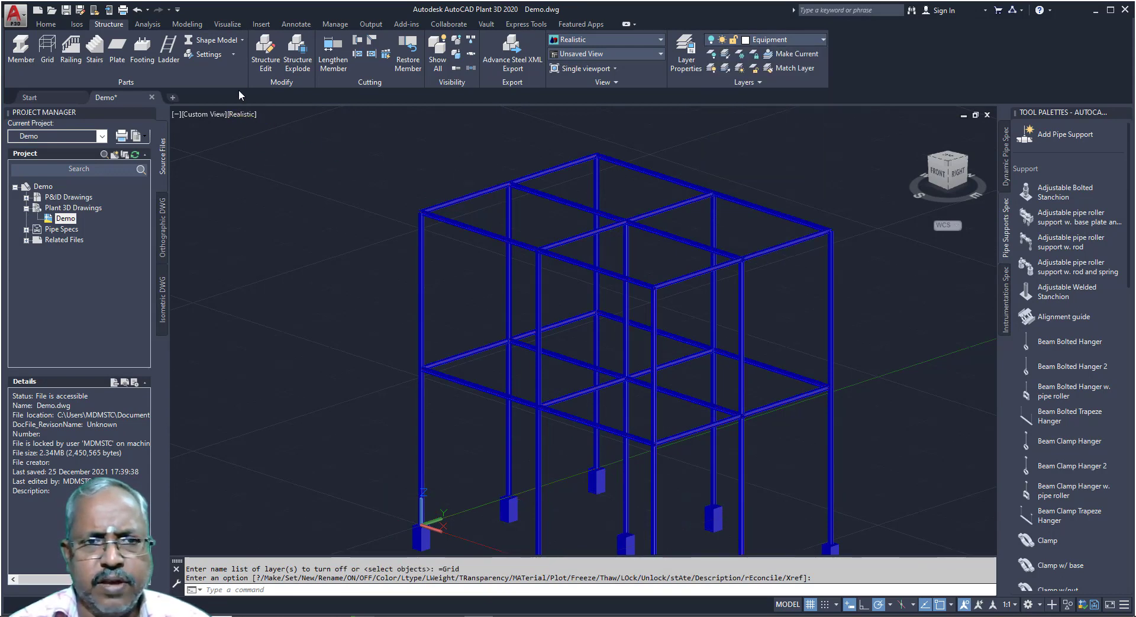
Set the default member shape type to Pipe with size Pipe 60.3 x 3.6.
click(233, 53)
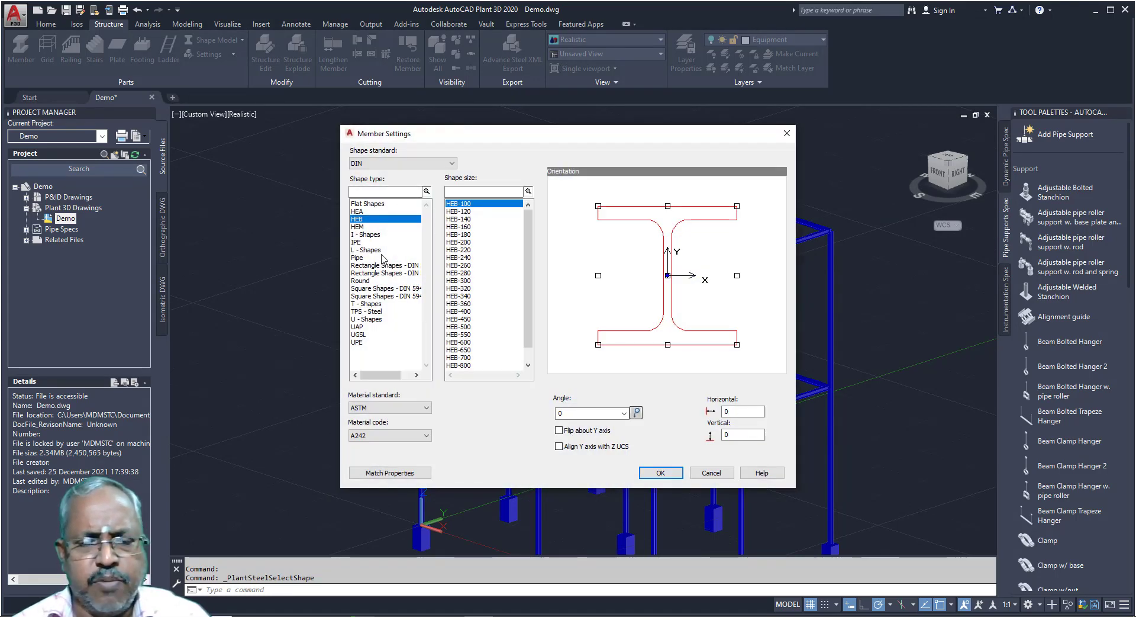
click(357, 258)
click(470, 280)
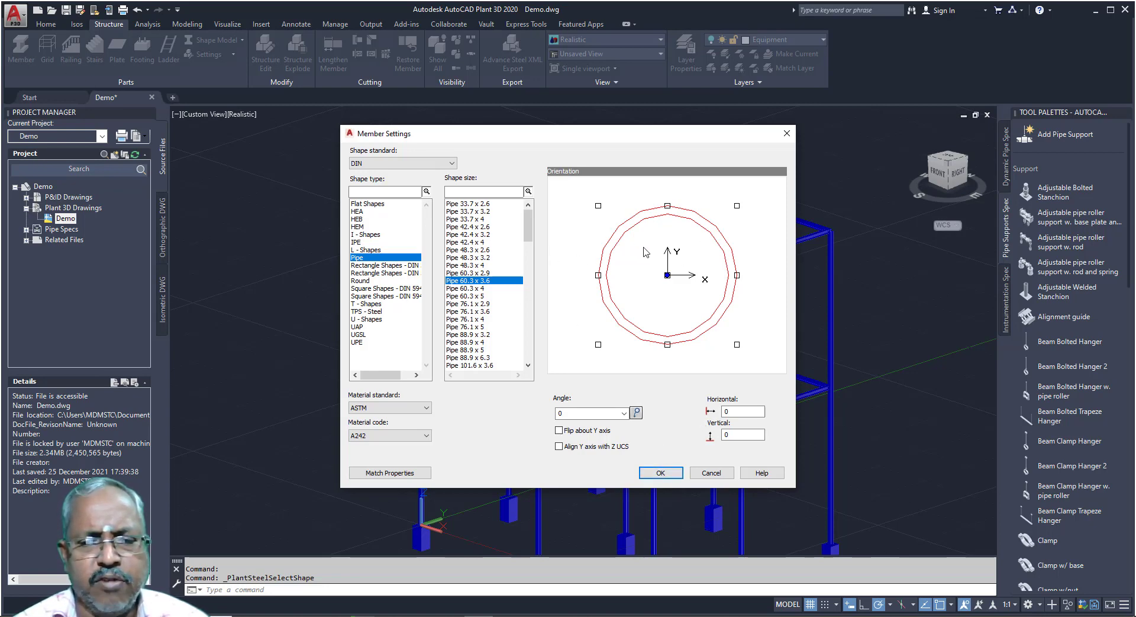
click(661, 472)
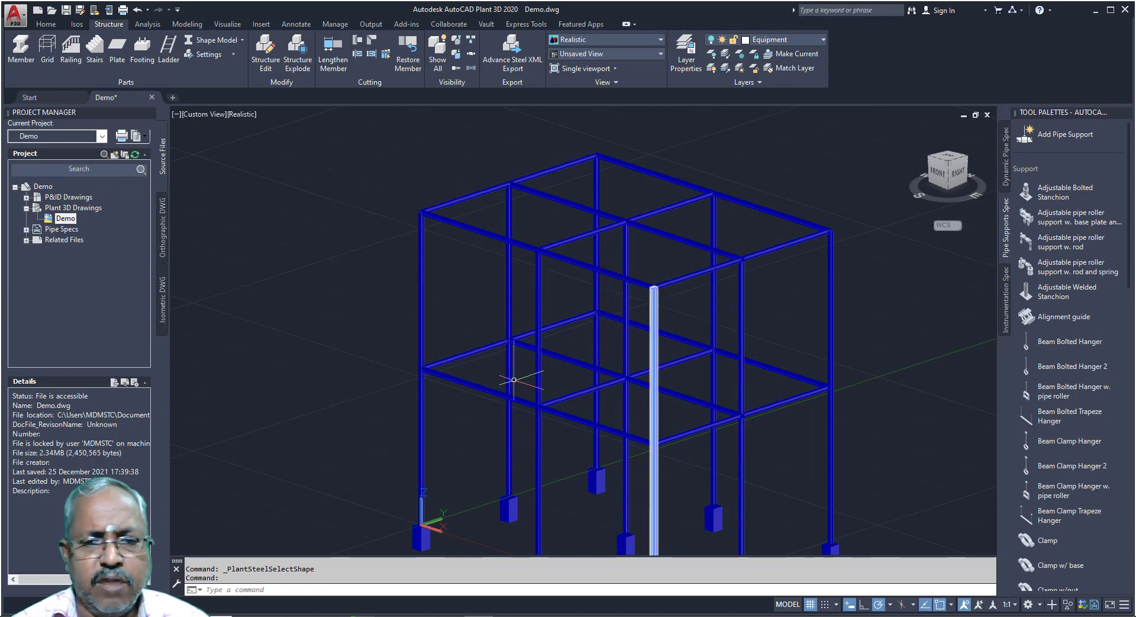
Inspect a steel column in Structure Edit without changes, then expand the structural settings list.
click(425, 311)
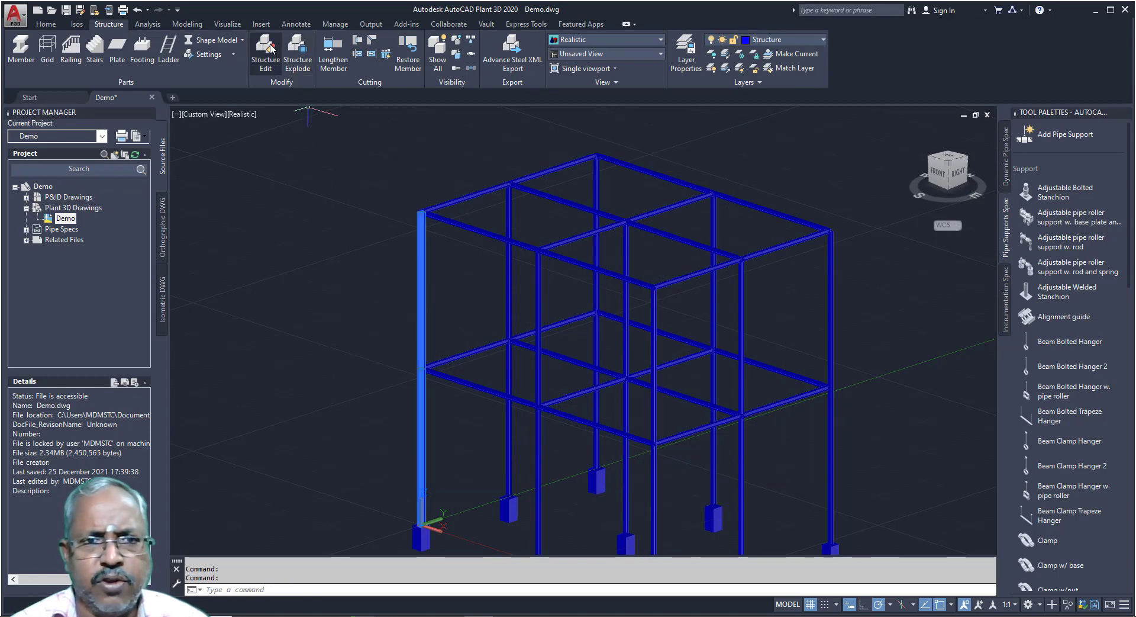
click(265, 47)
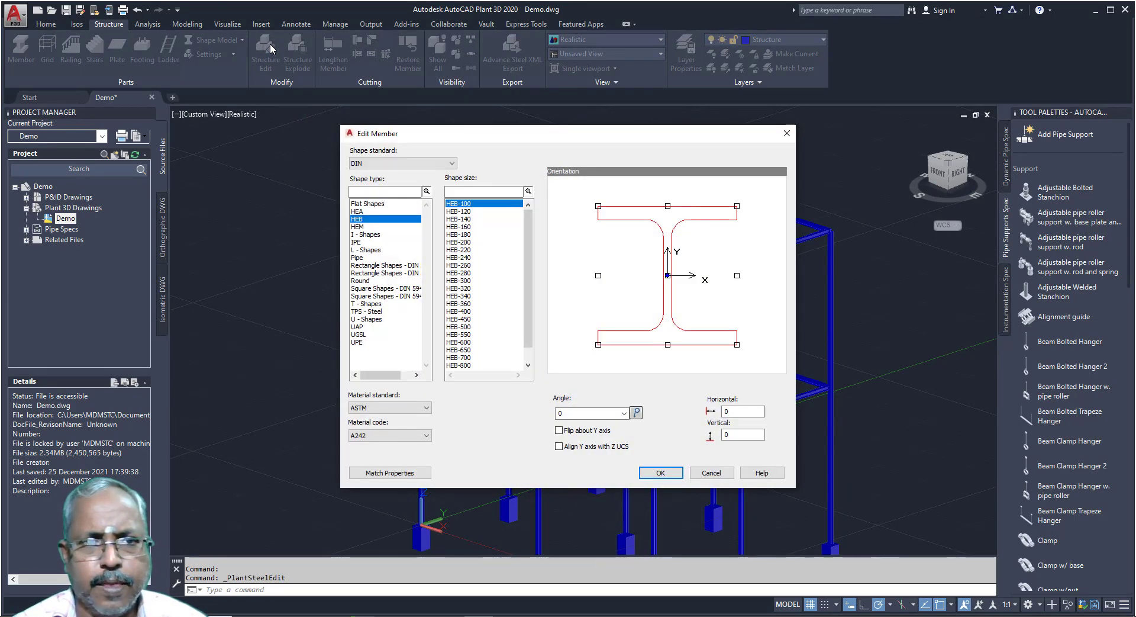
click(712, 472)
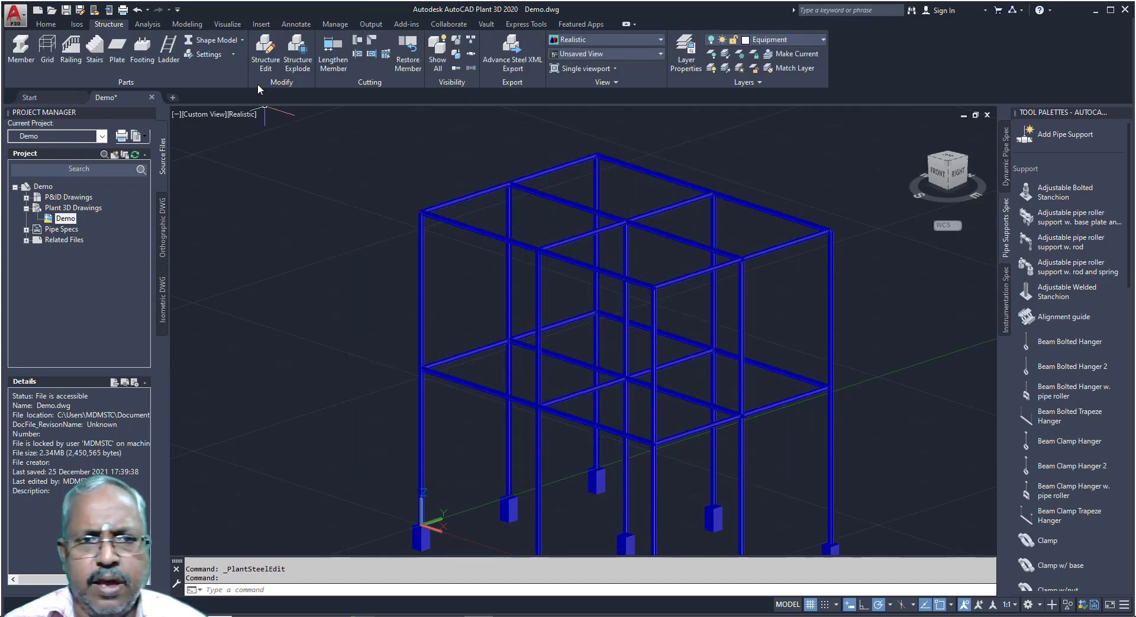
click(233, 54)
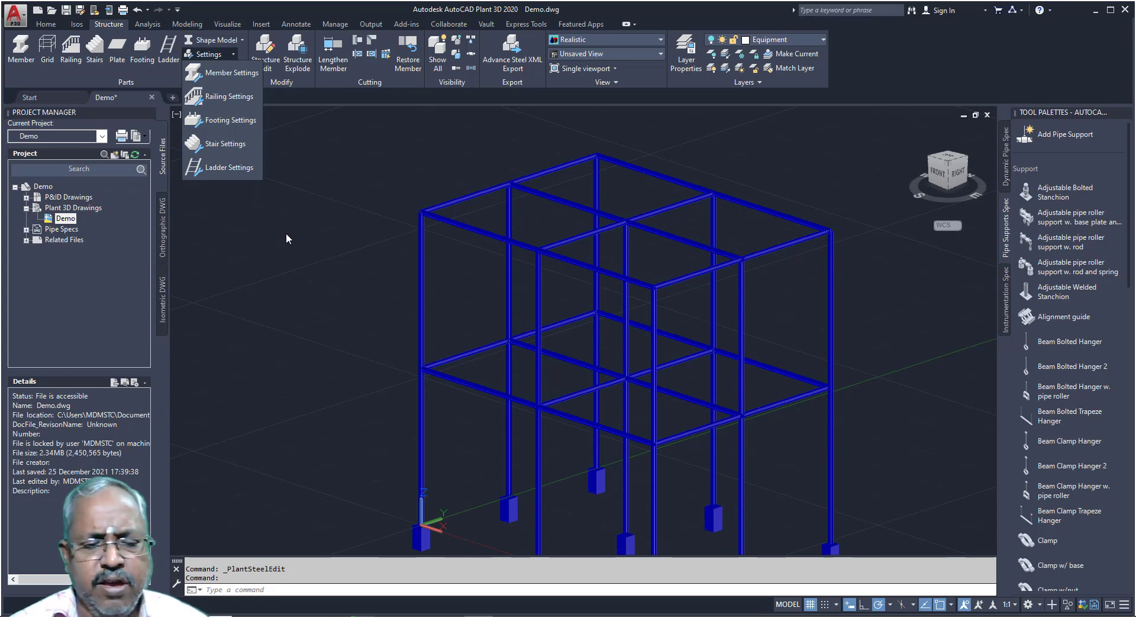
Turn the Plates, Ladder and Stairs layers back on and zoom to check the deck and stair.
click(737, 96)
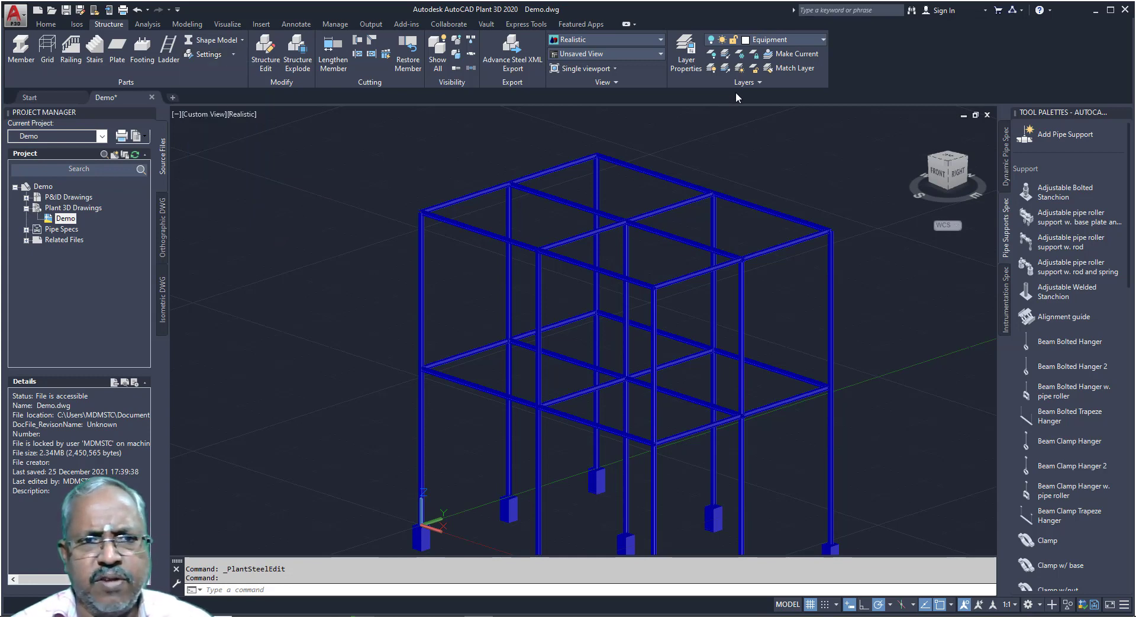
click(814, 43)
click(713, 209)
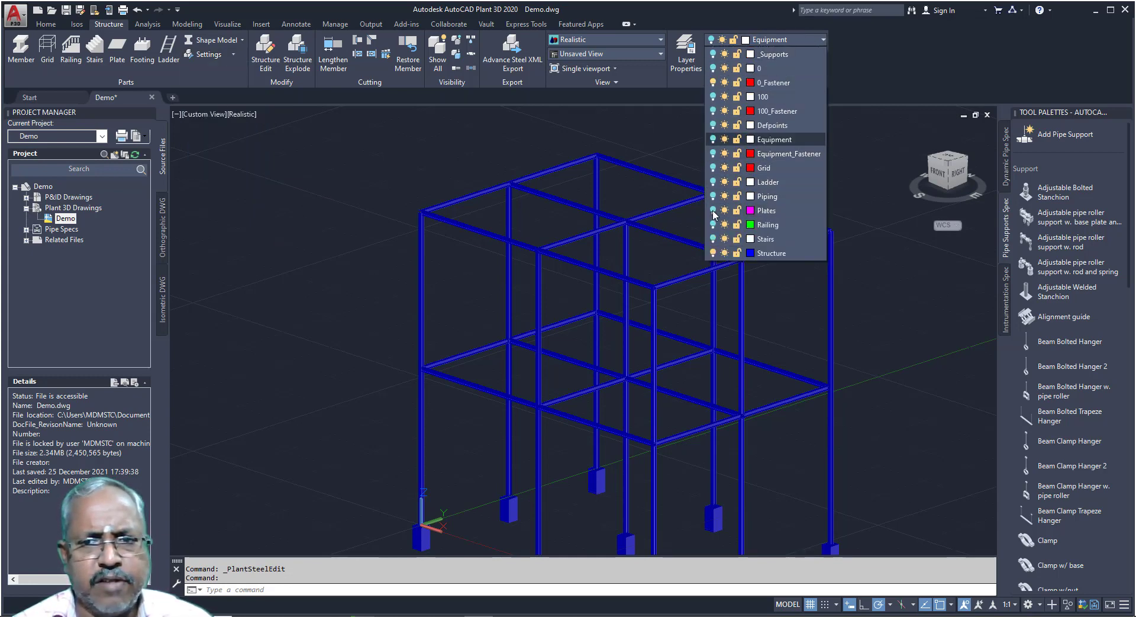
click(422, 181)
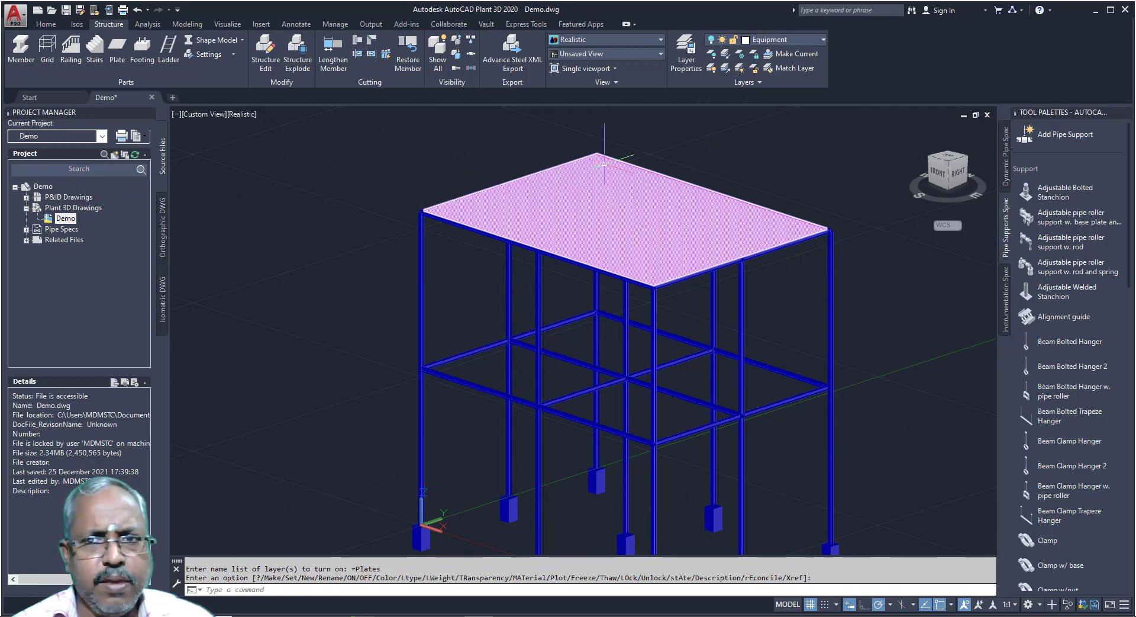
click(793, 40)
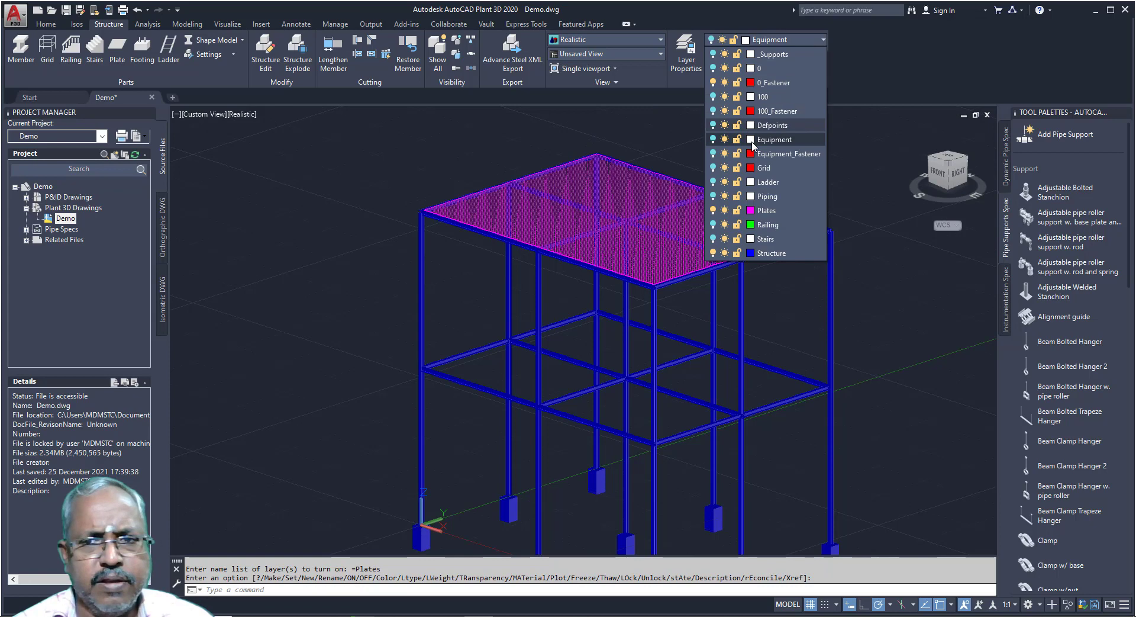
click(714, 182)
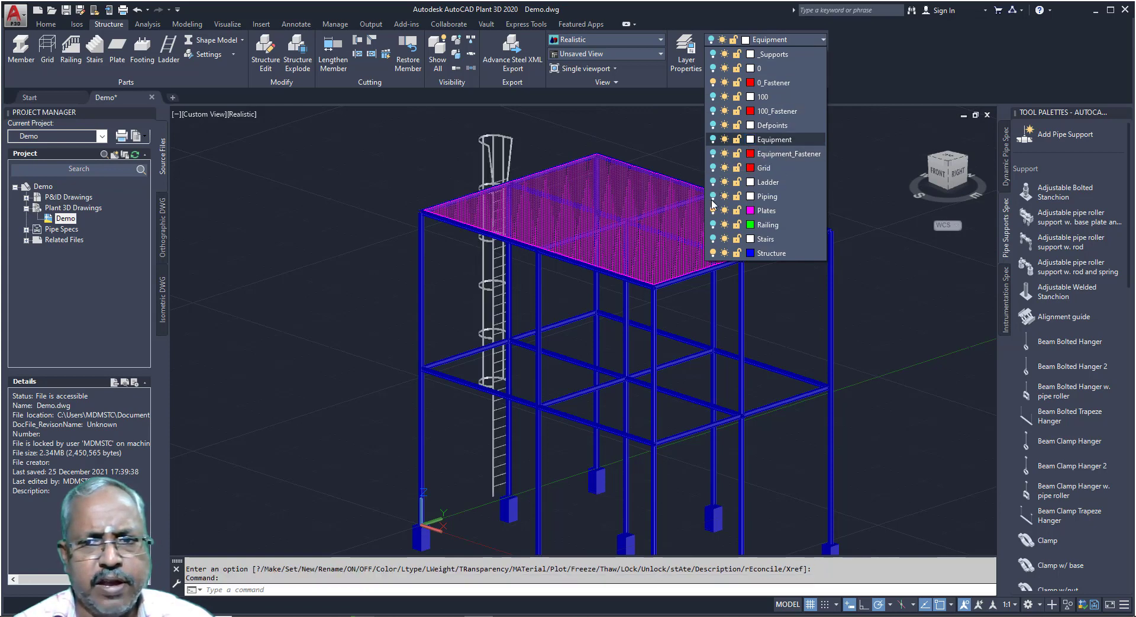
click(713, 239)
key(Escape)
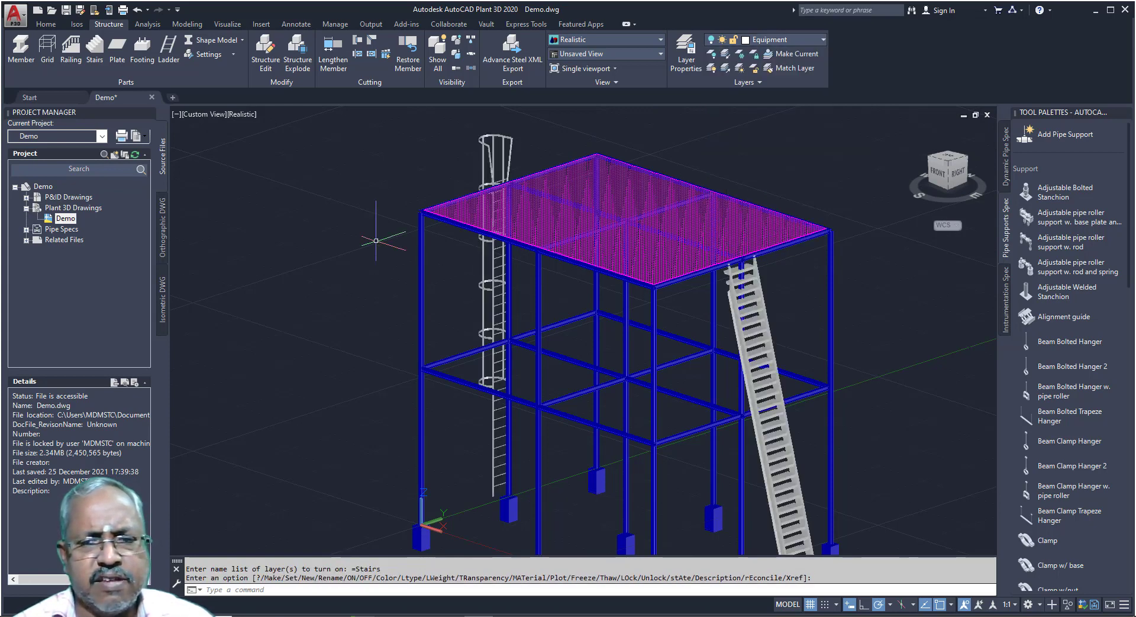
scroll(760, 328, up, 5)
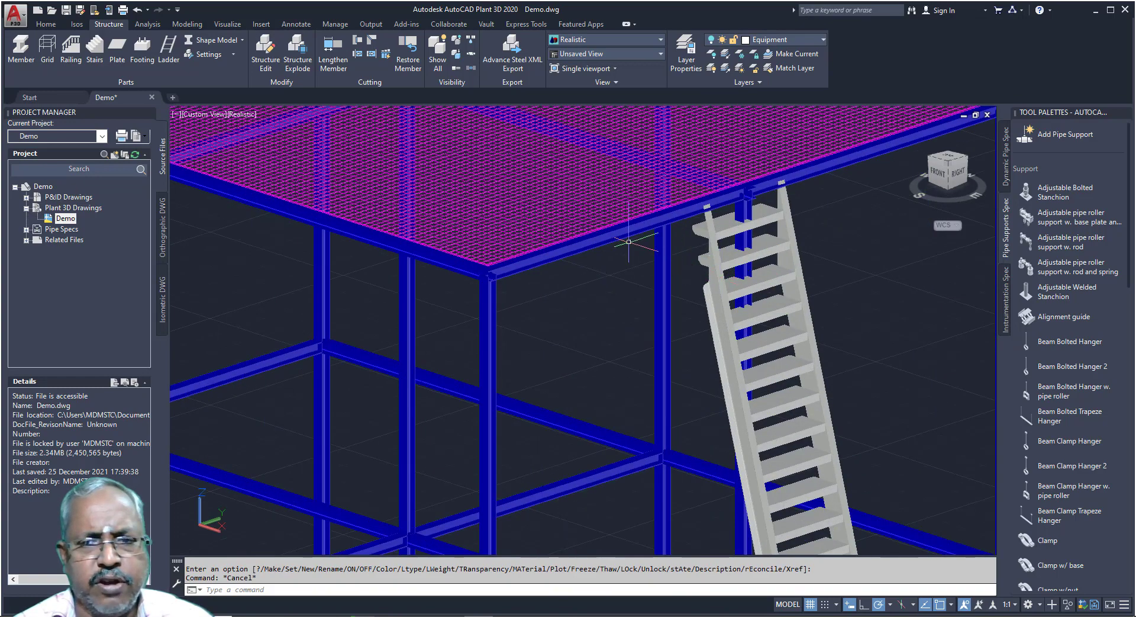
scroll(519, 174, down, 5)
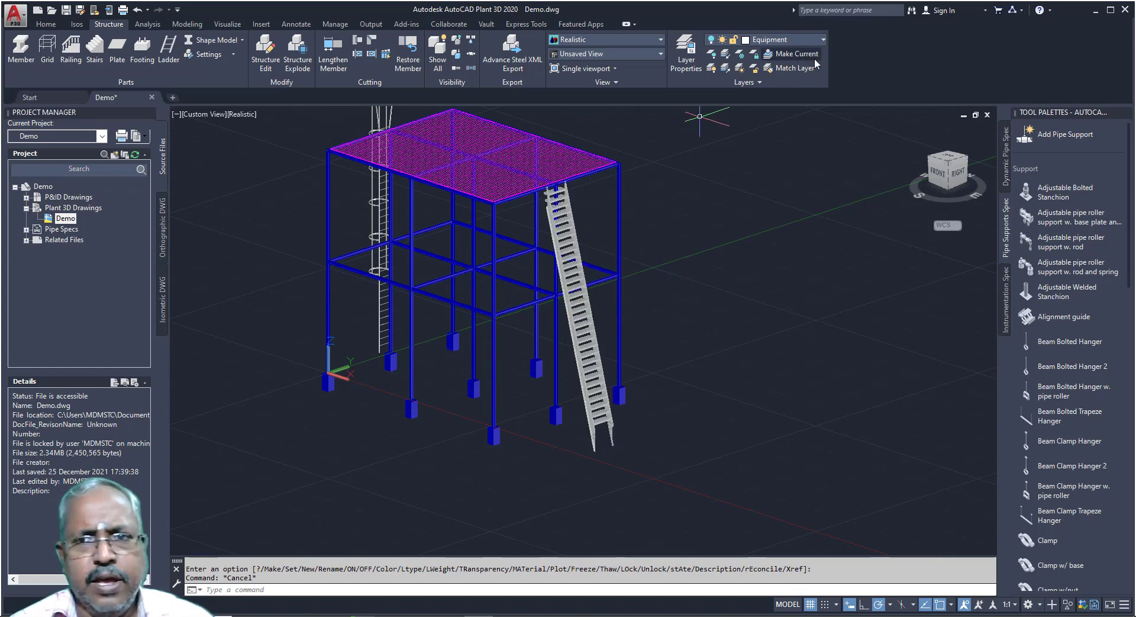
click(808, 39)
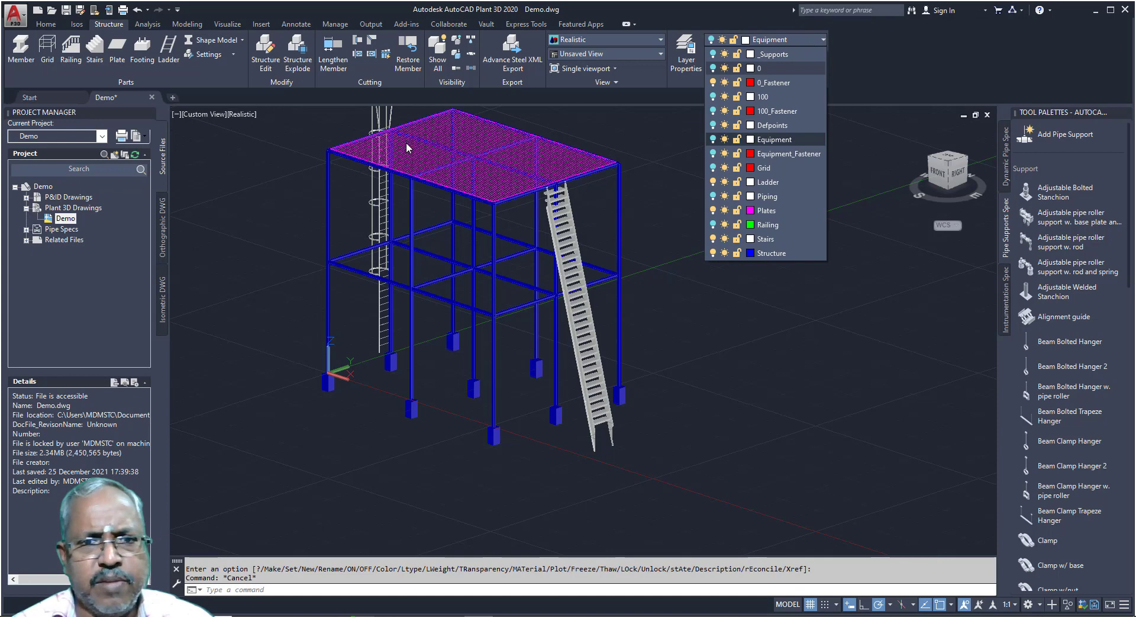
Turn the Railing layer back on and switch to the piping and equipment tools.
click(713, 224)
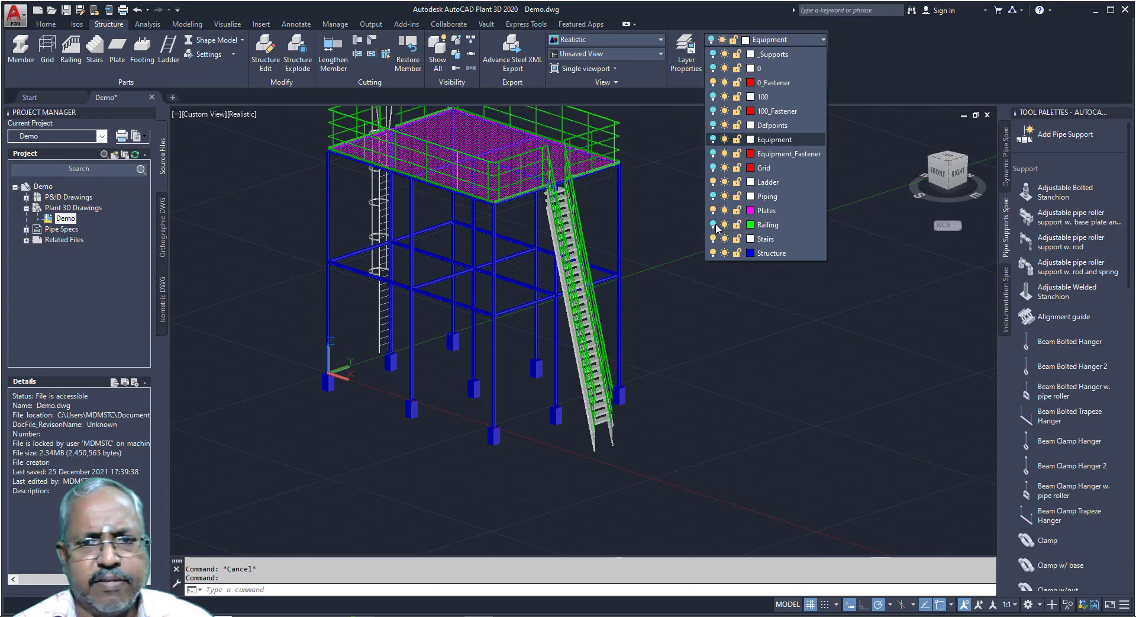
click(673, 235)
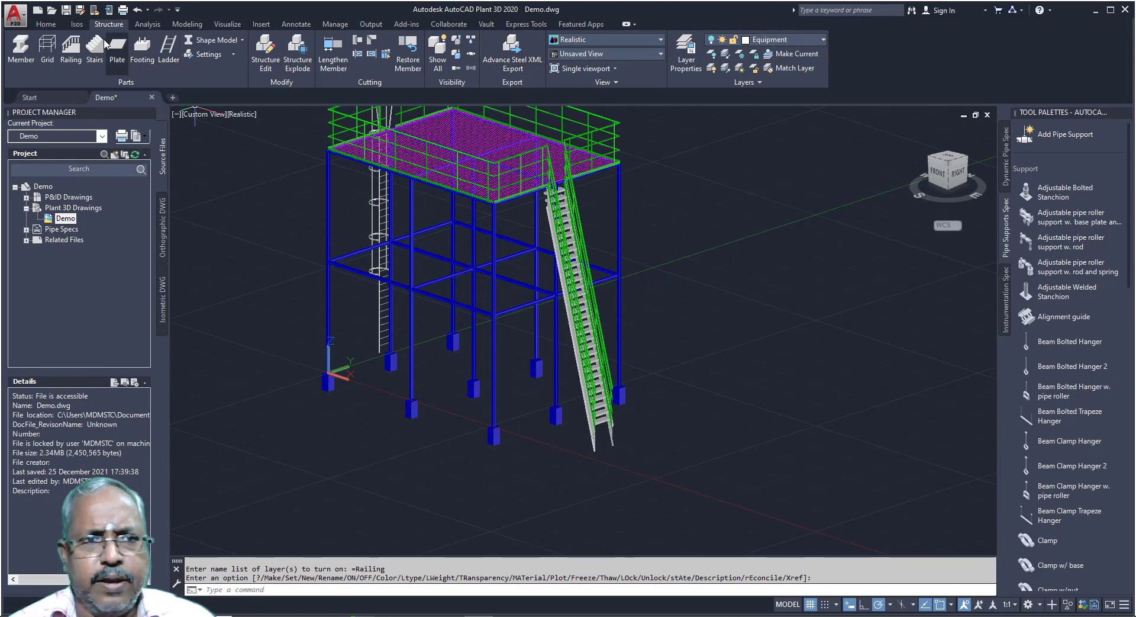
click(47, 25)
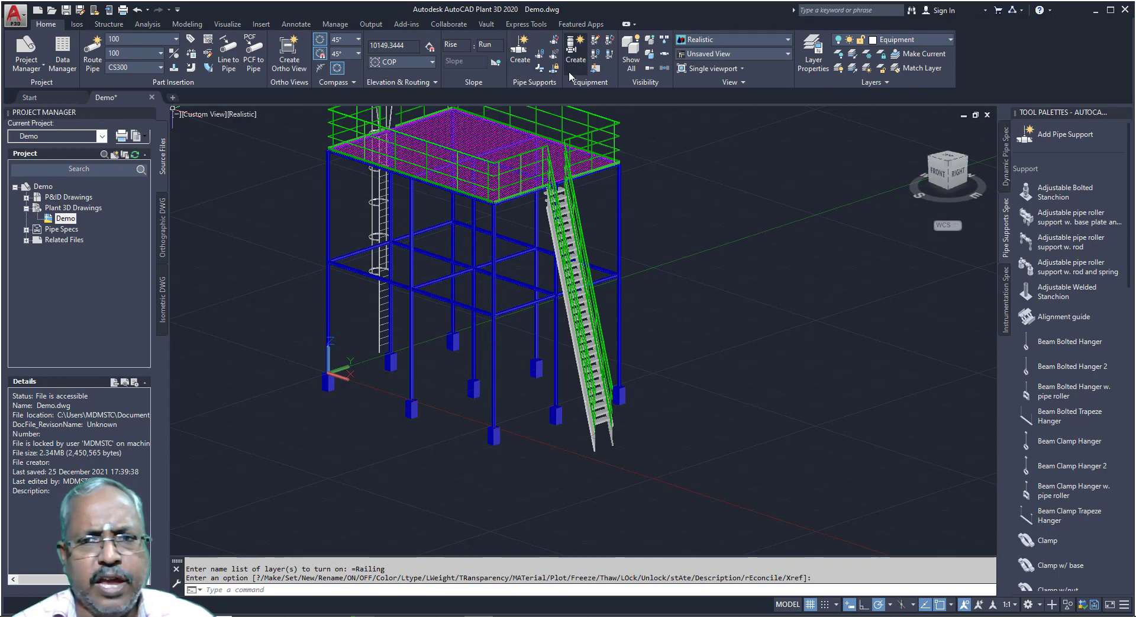
Turn on the Equipment, Equipment_Fastener, Piping, grid-label, 100_Fastener, 100 and 0 layers.
click(911, 39)
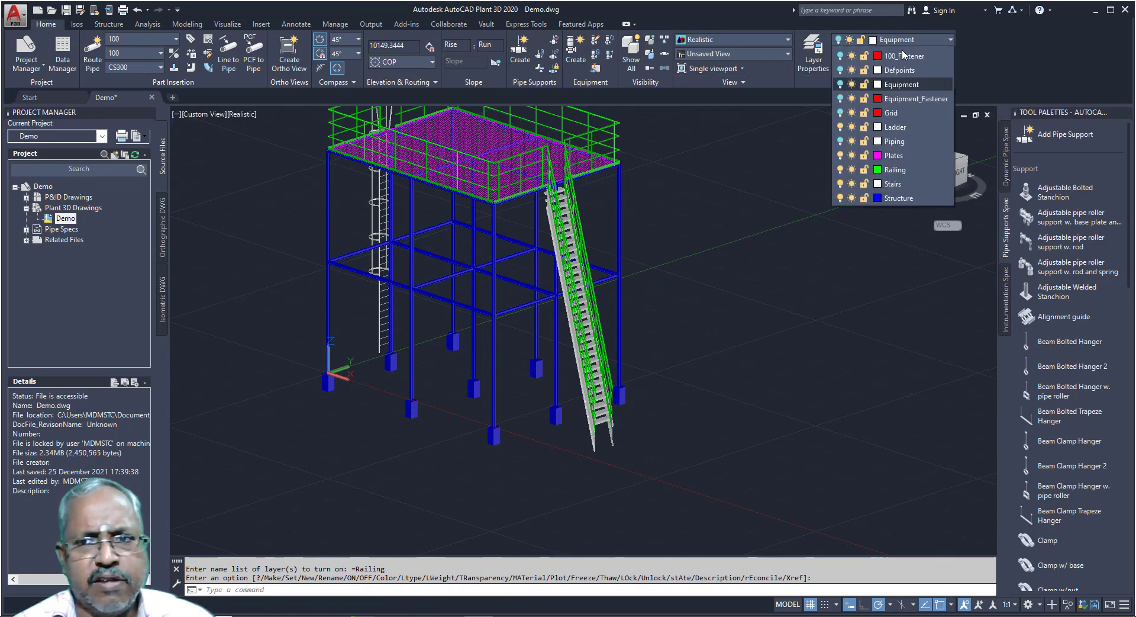
click(841, 140)
click(841, 154)
click(840, 195)
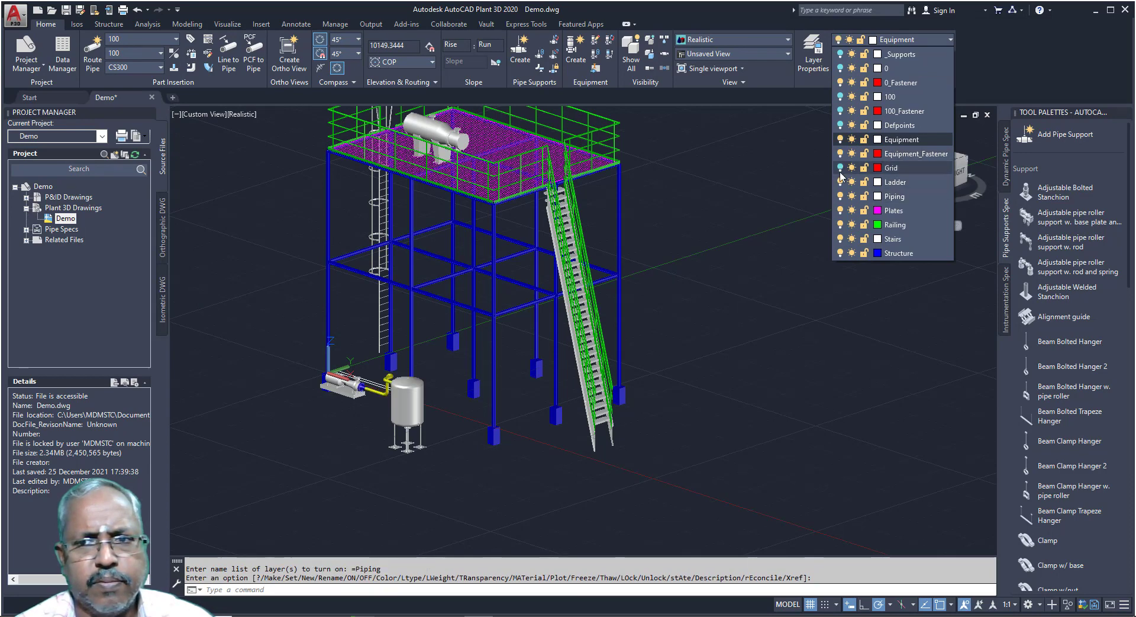
click(840, 125)
click(840, 110)
click(840, 97)
click(840, 68)
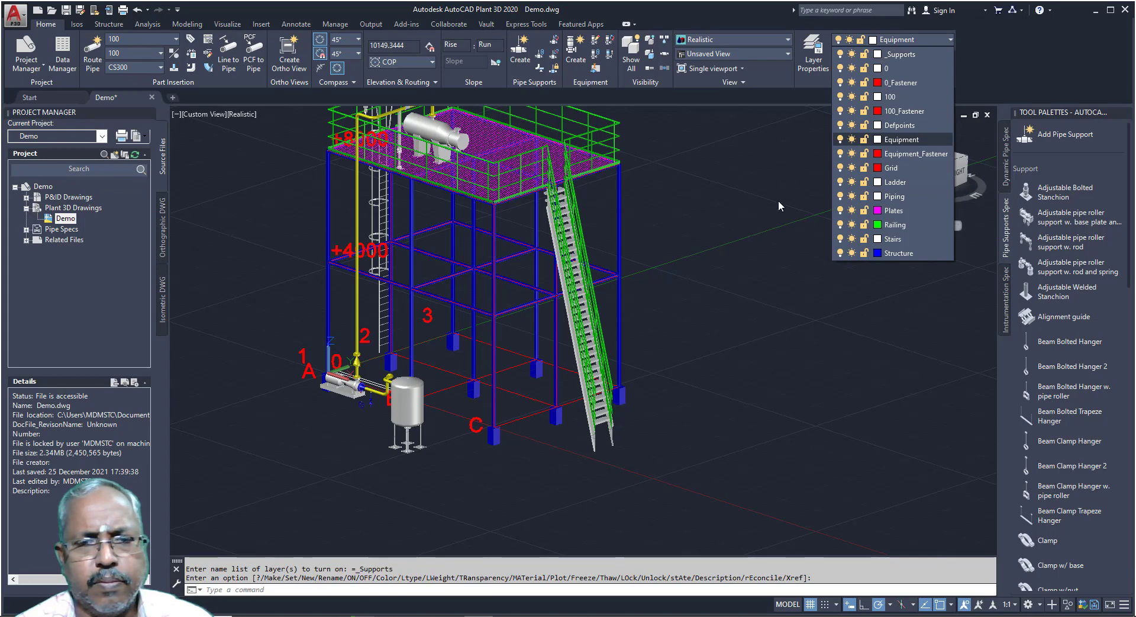
key(Escape)
scroll(691, 203, down, 4)
scroll(603, 111, up, 6)
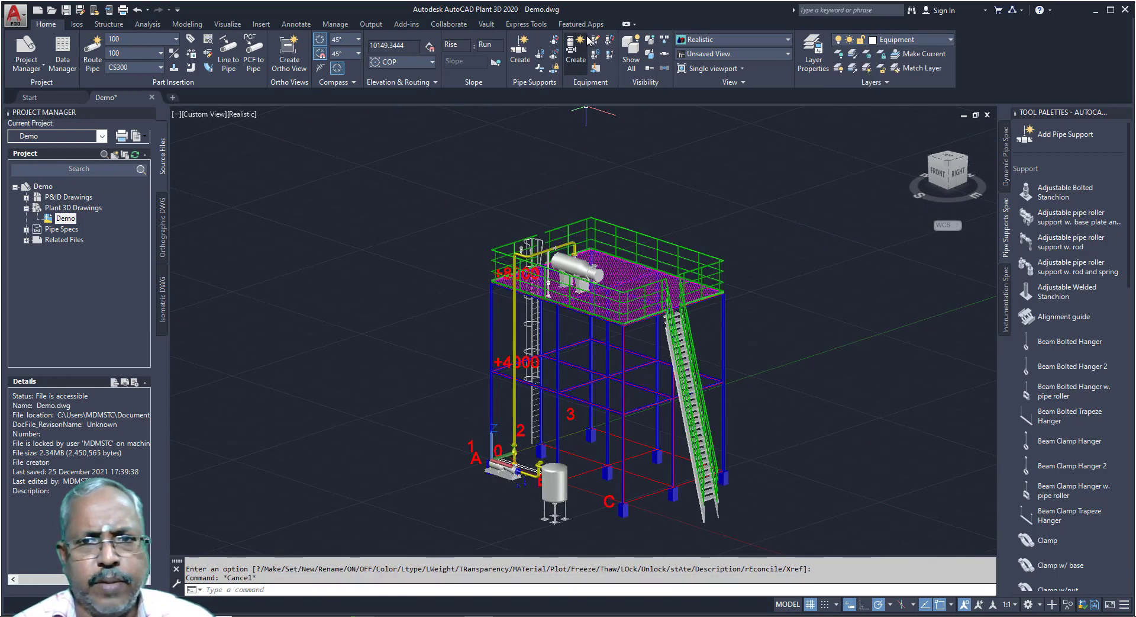
click(578, 52)
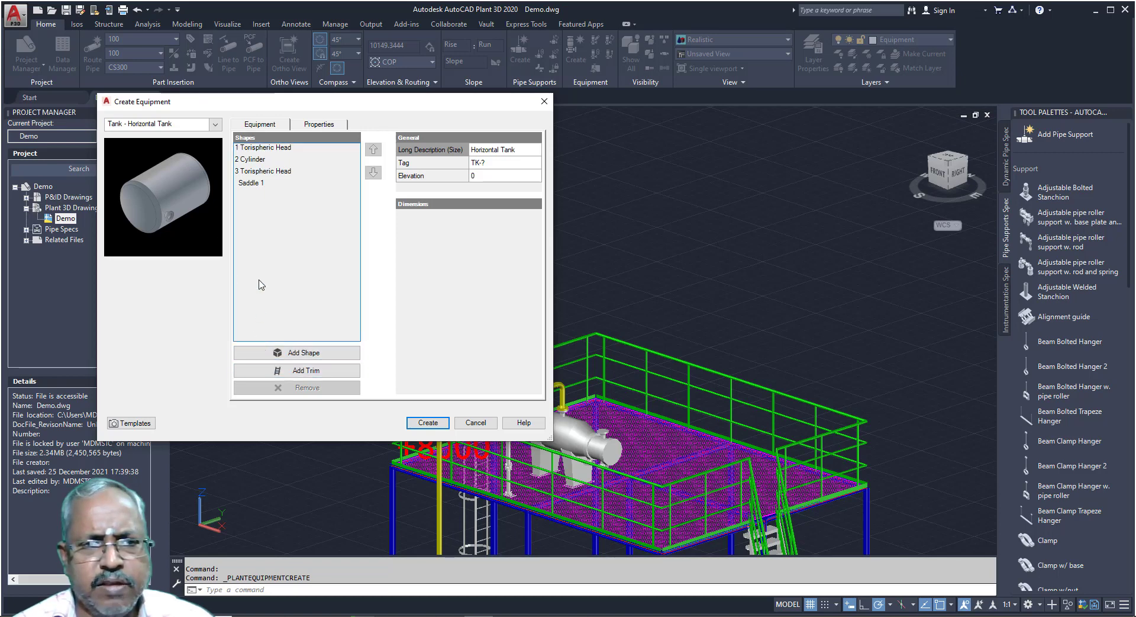
Remove Saddle 1 from a Horizontal Tank, browse the shapes list, then cancel the equipment.
click(251, 182)
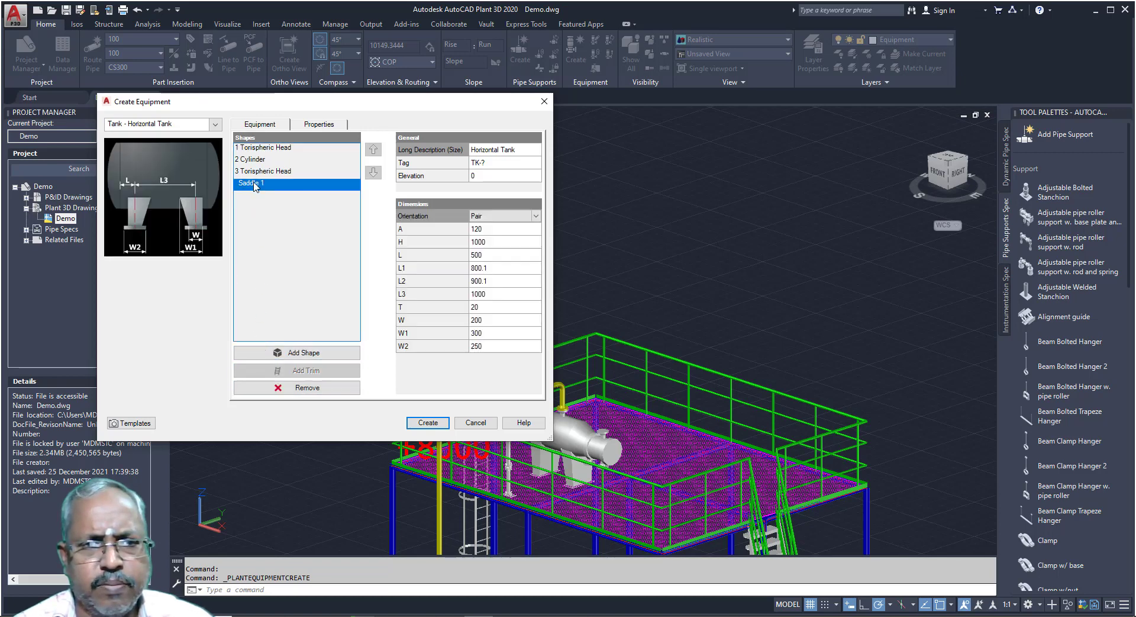
click(284, 387)
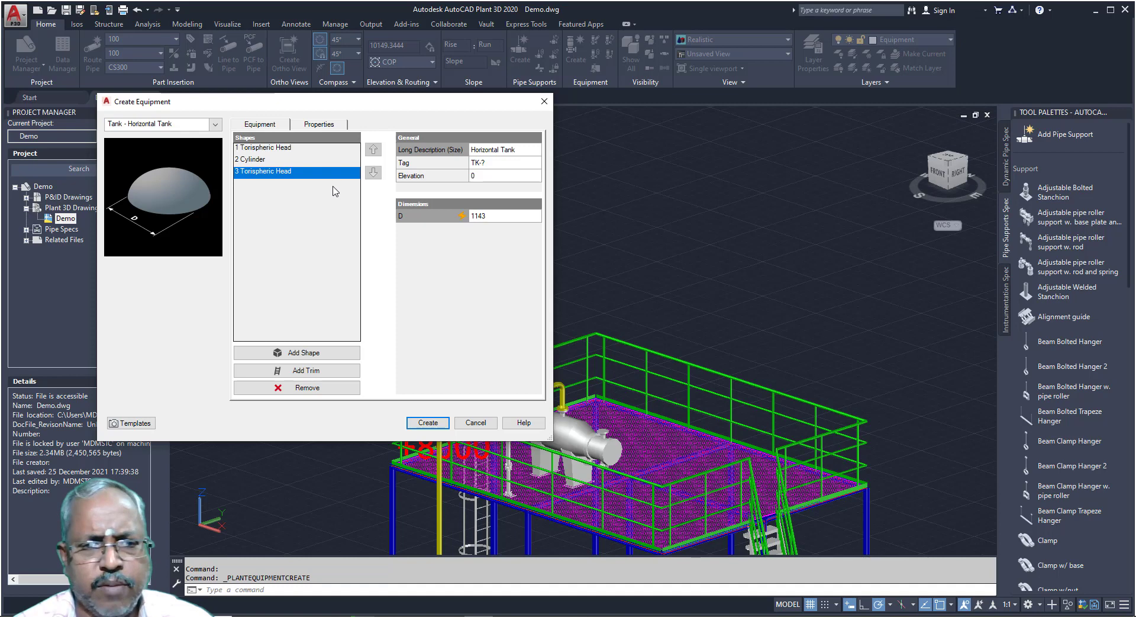
click(336, 353)
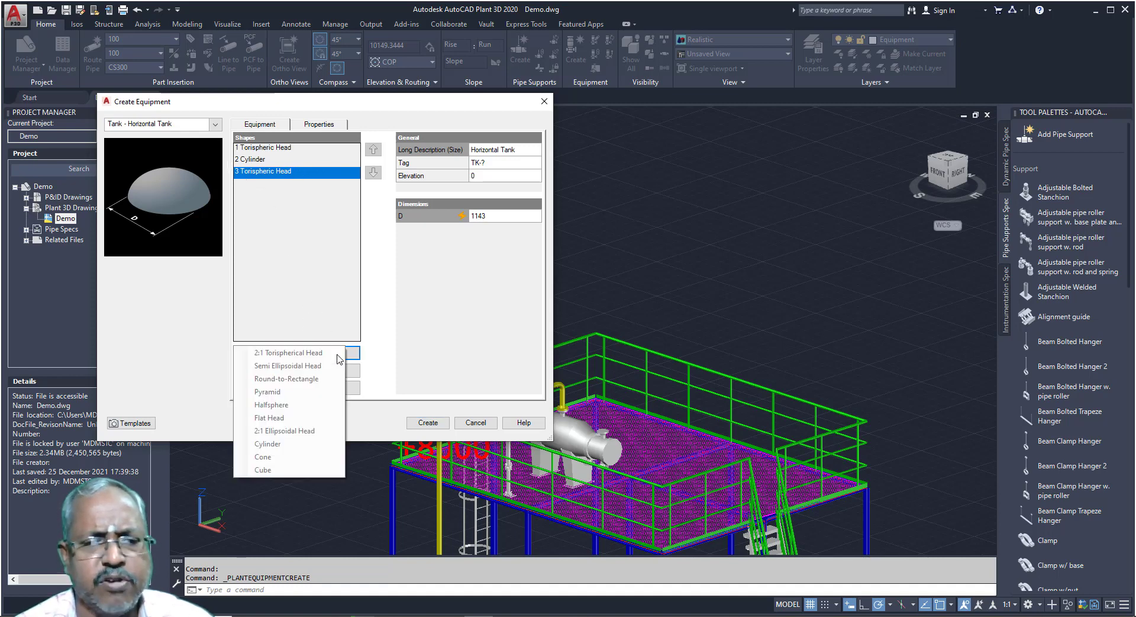
click(253, 158)
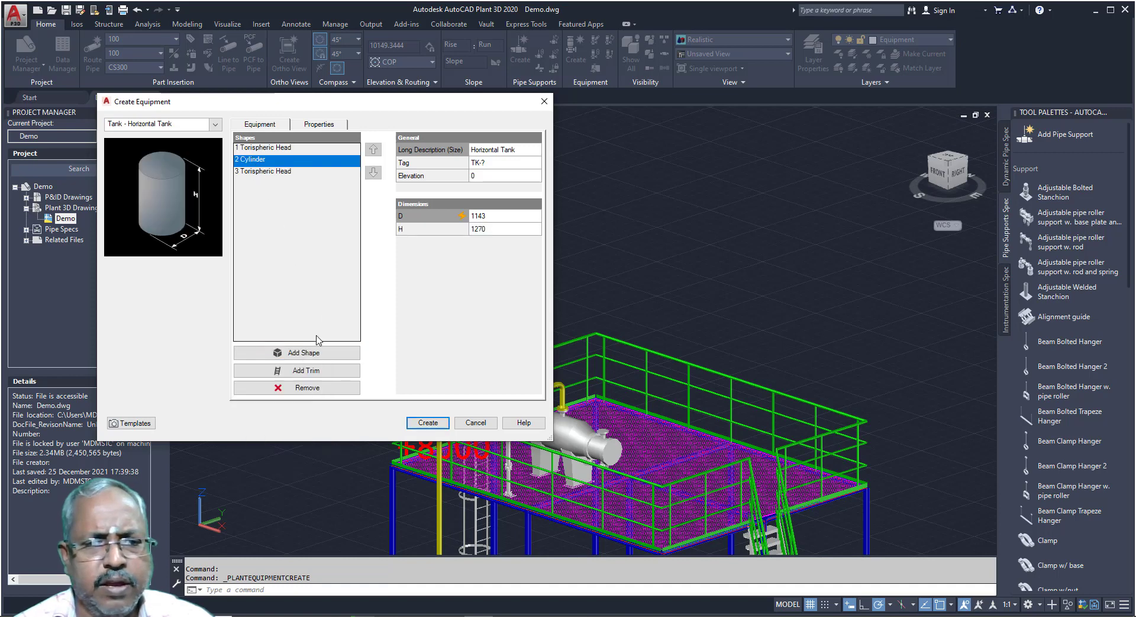
click(324, 355)
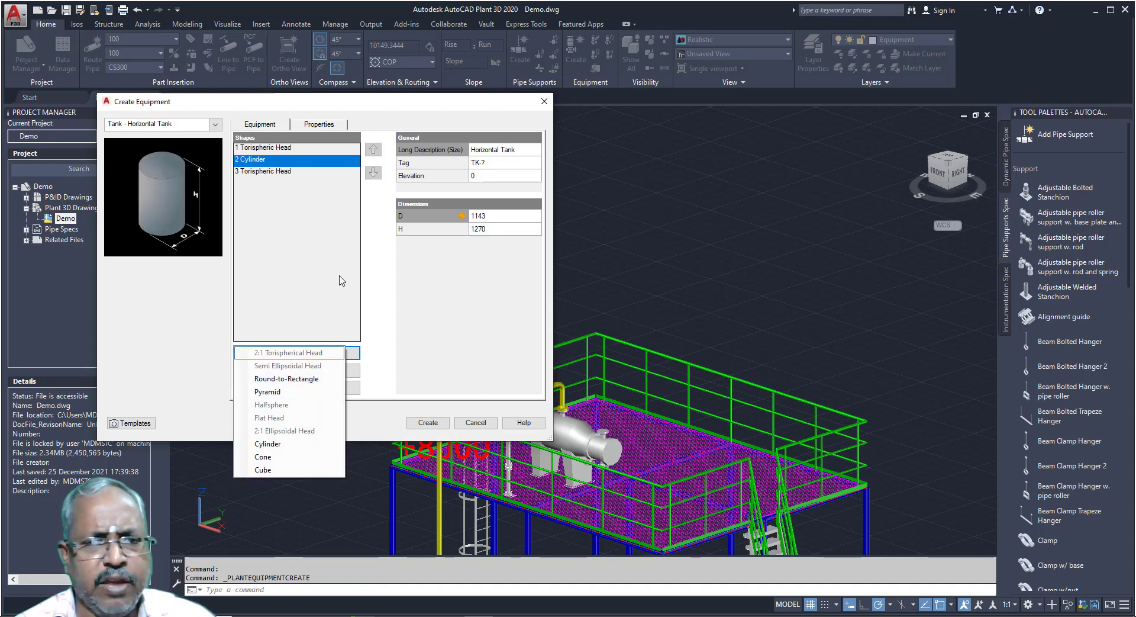
key(Escape)
key(Escape)
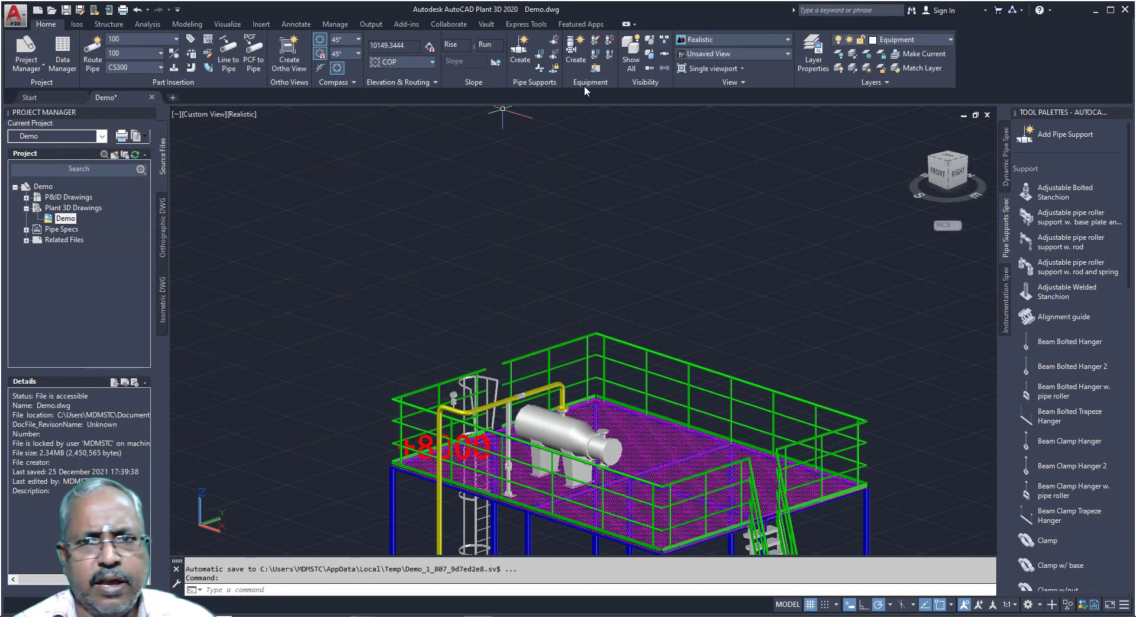
Recreate the Horizontal Tank without Saddle 1 and place it above-left of the platform.
click(576, 51)
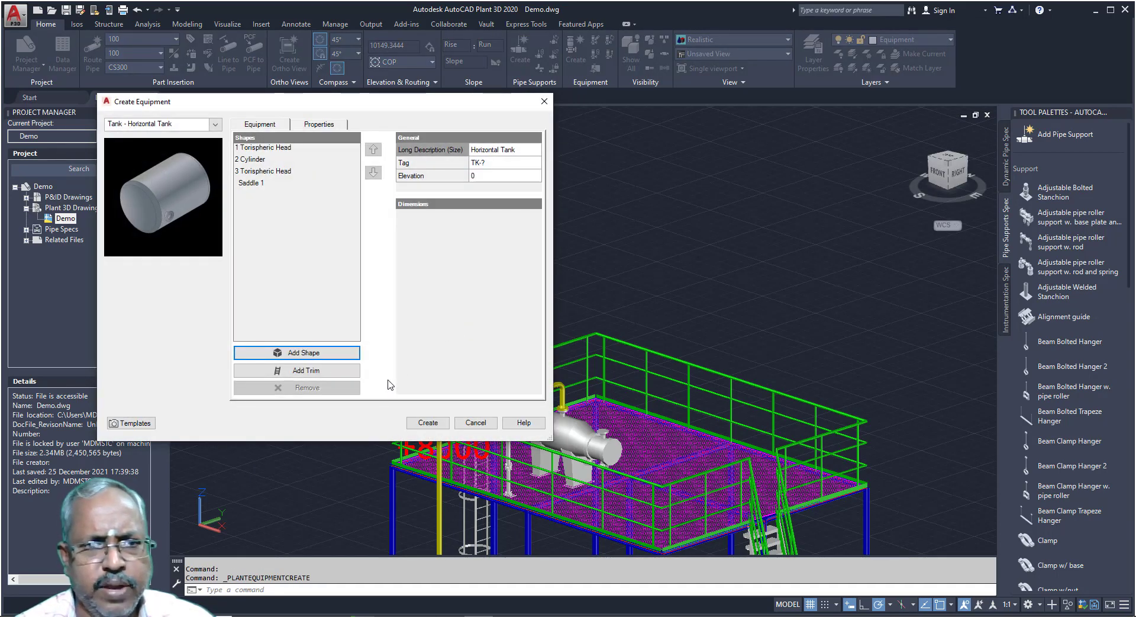
click(252, 182)
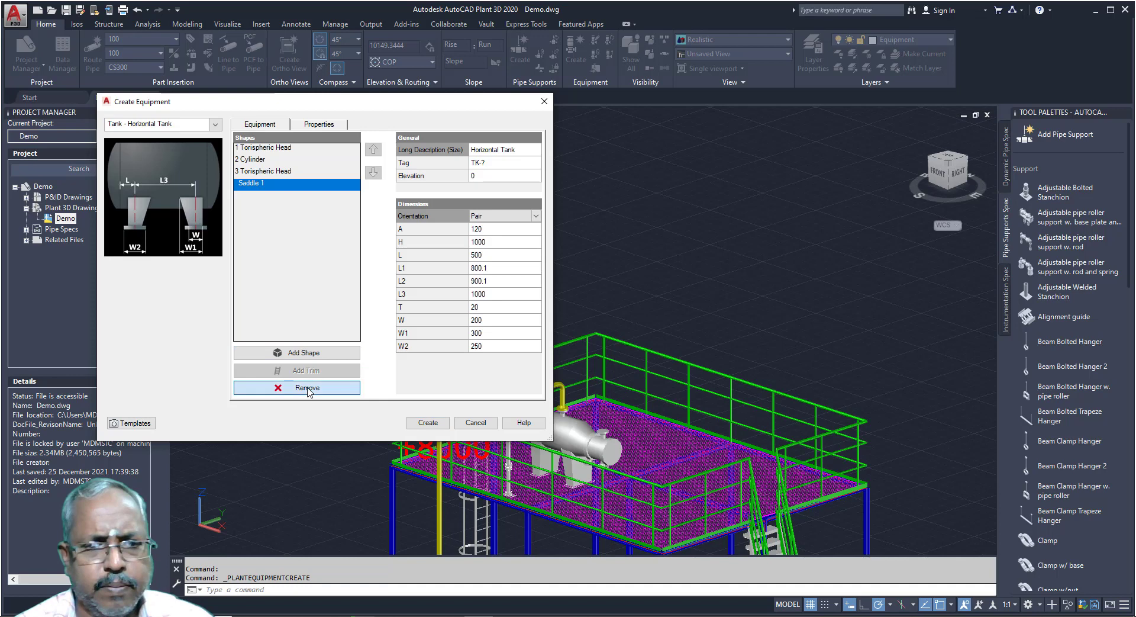
click(308, 387)
click(428, 422)
click(280, 319)
click(362, 311)
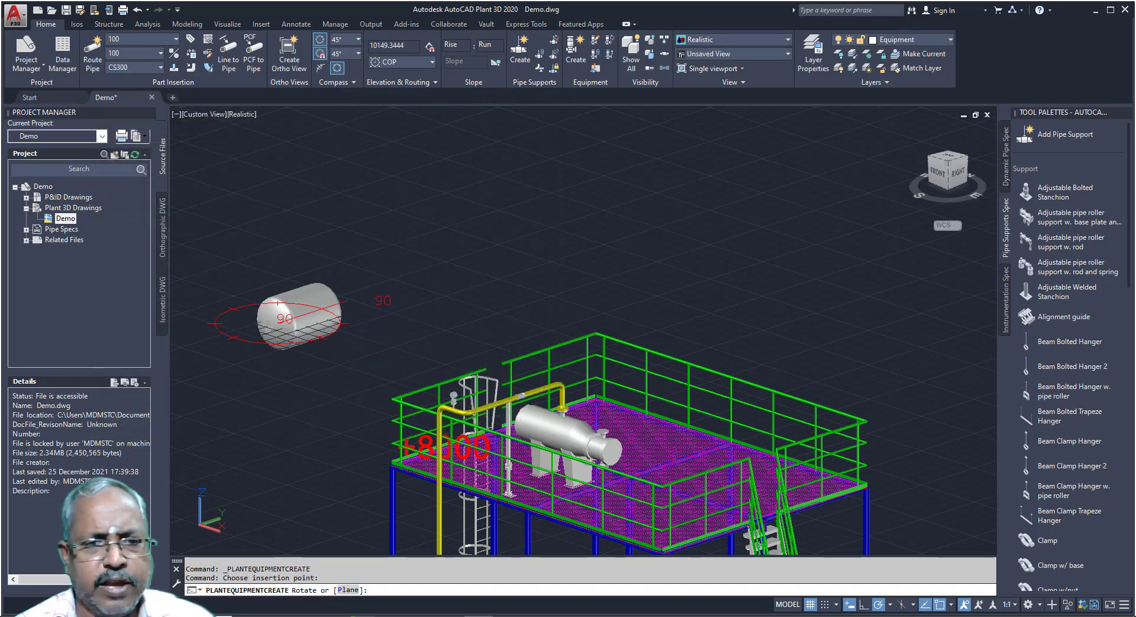
Try adding a nozzle to the new tank, closing the nozzle settings without adding one.
click(320, 323)
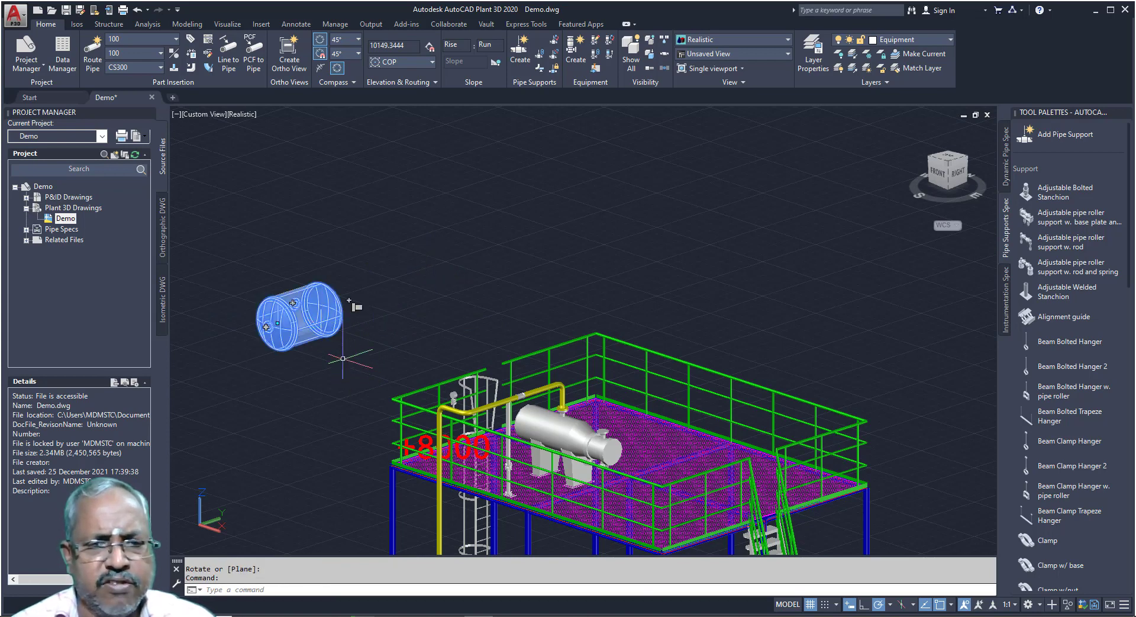
scroll(358, 302, up, 2)
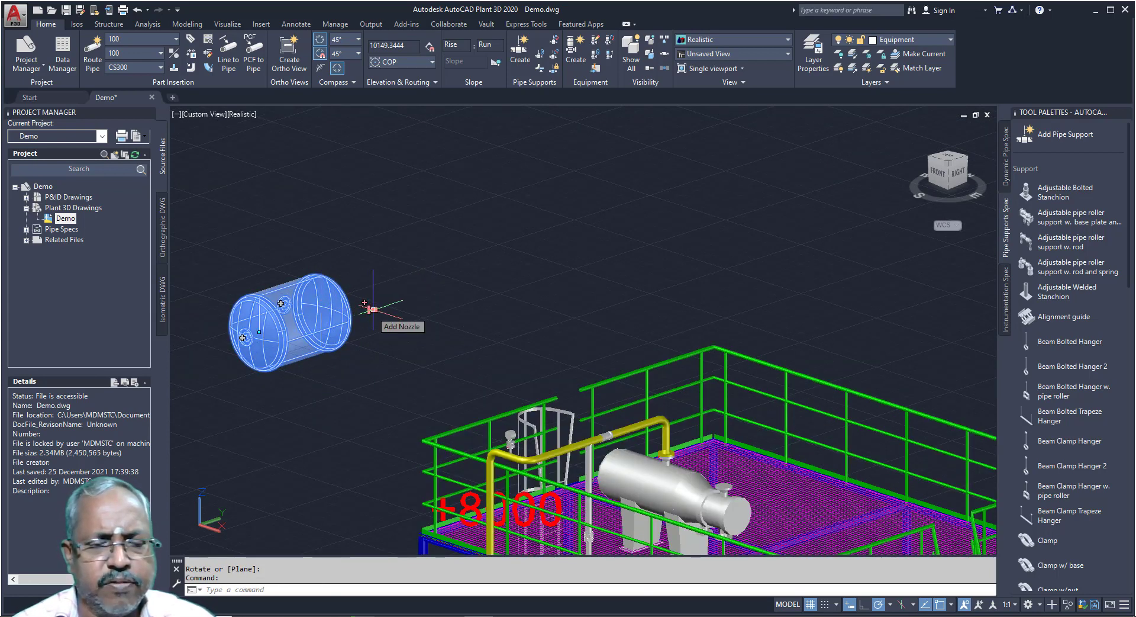
key(Escape)
click(234, 312)
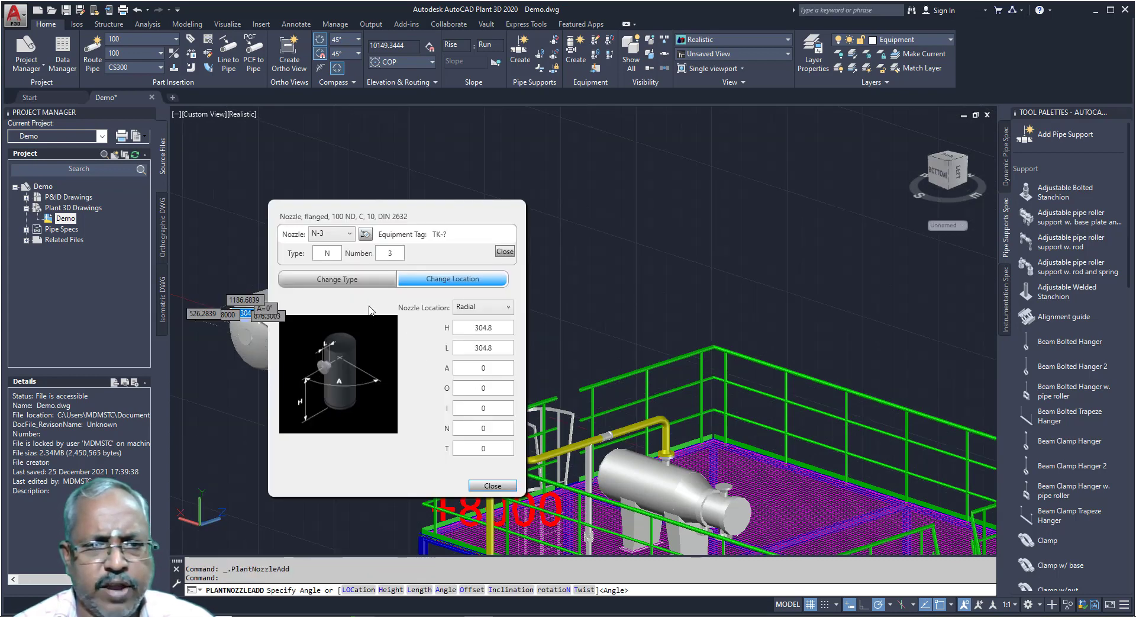
click(359, 281)
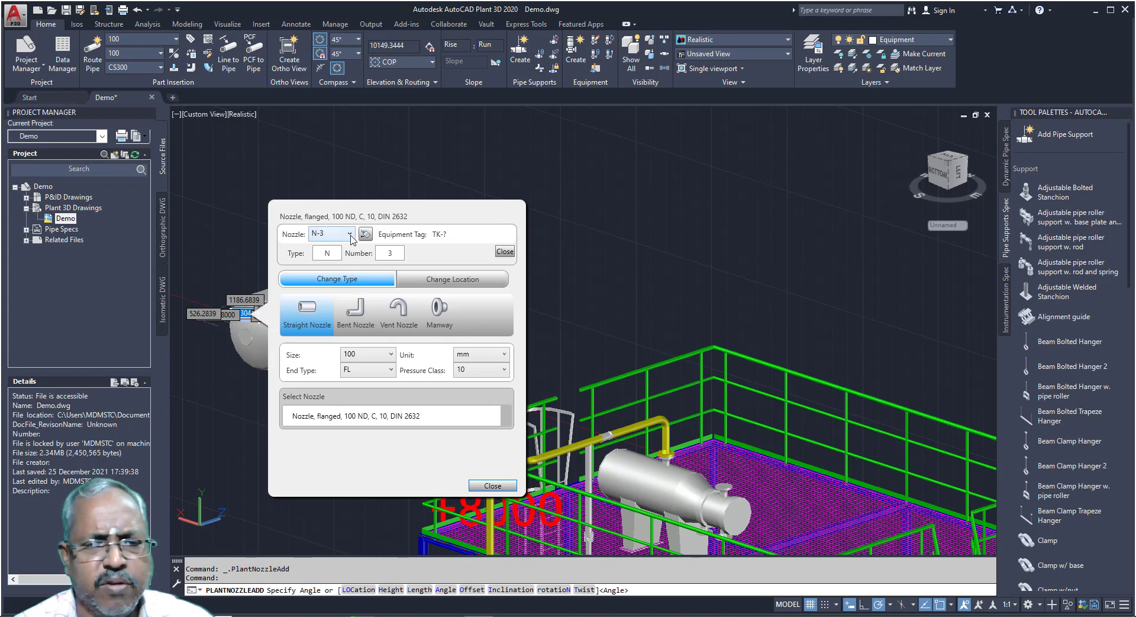
click(493, 485)
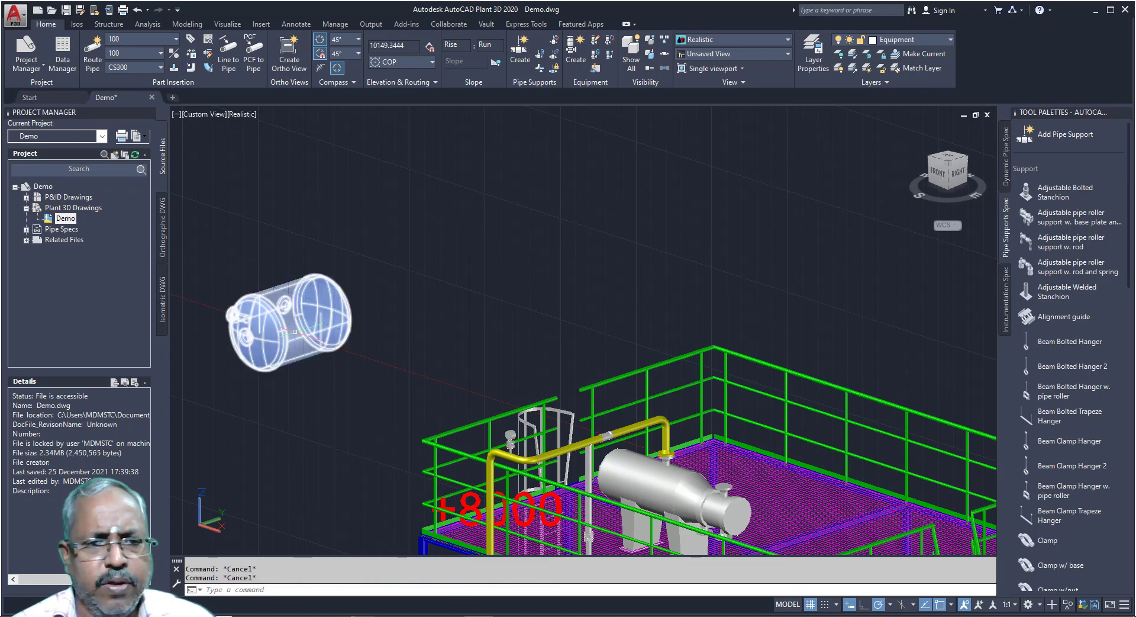
Try Add Nozzle from the tank's right-click menu, dismiss the congruent-ports warning, then delete the tank.
click(288, 321)
right_click(289, 321)
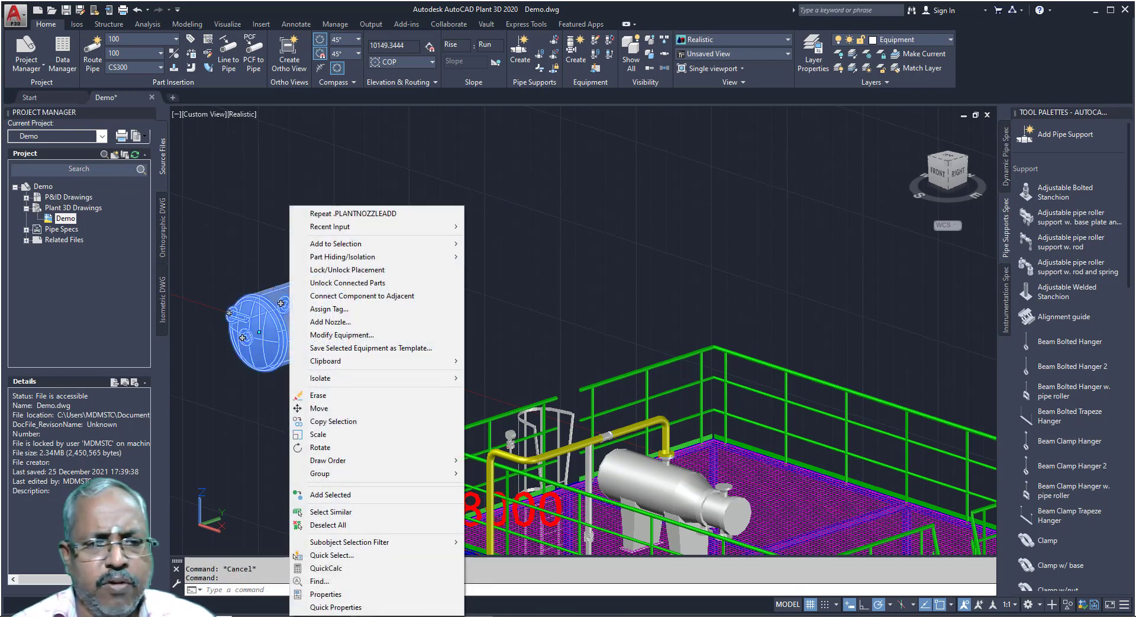
click(308, 322)
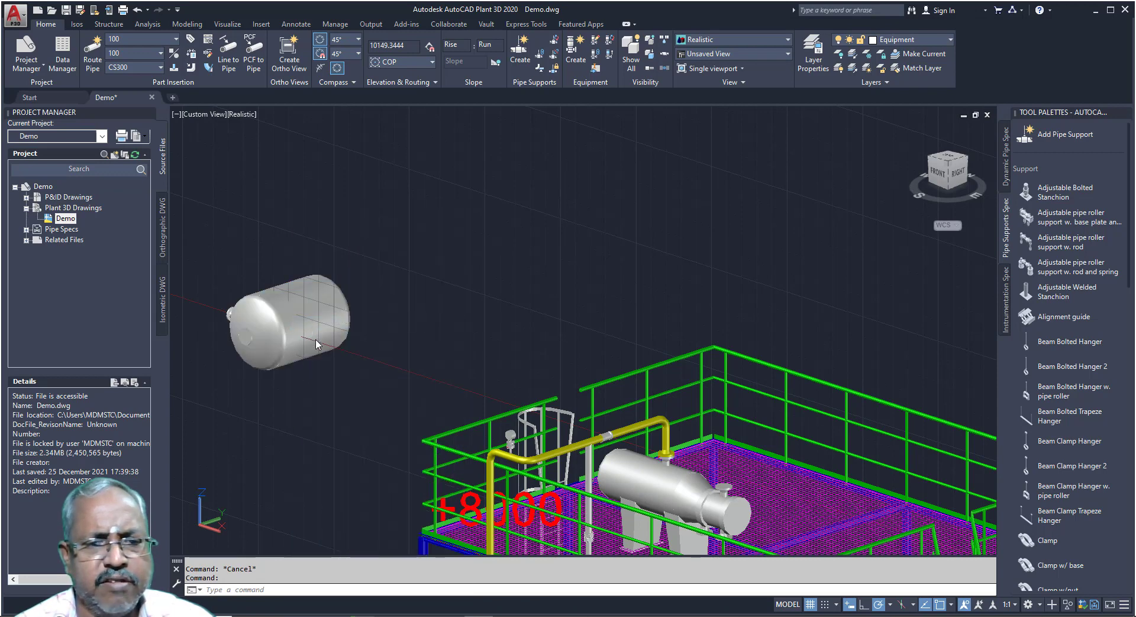
click(642, 327)
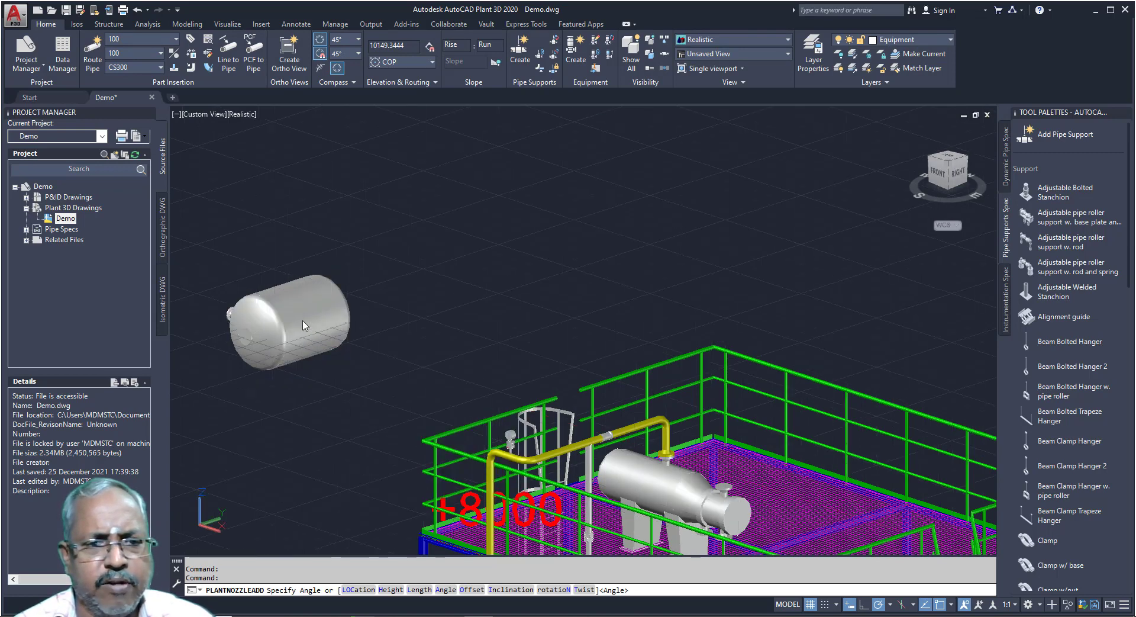
scroll(232, 316, up, 4)
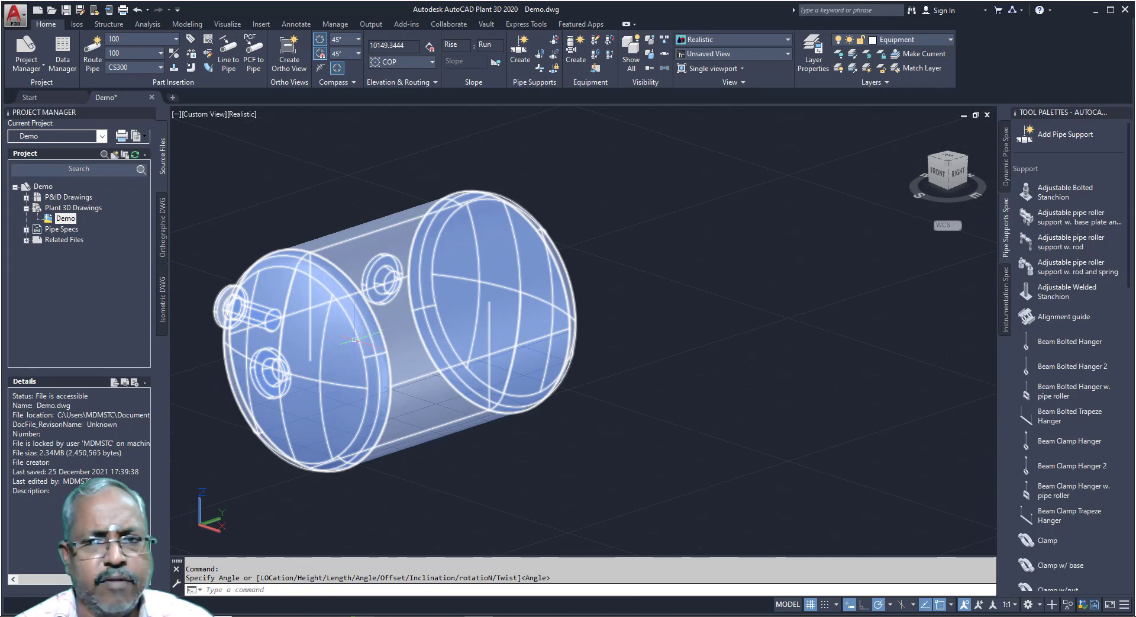
scroll(368, 329, down, 4)
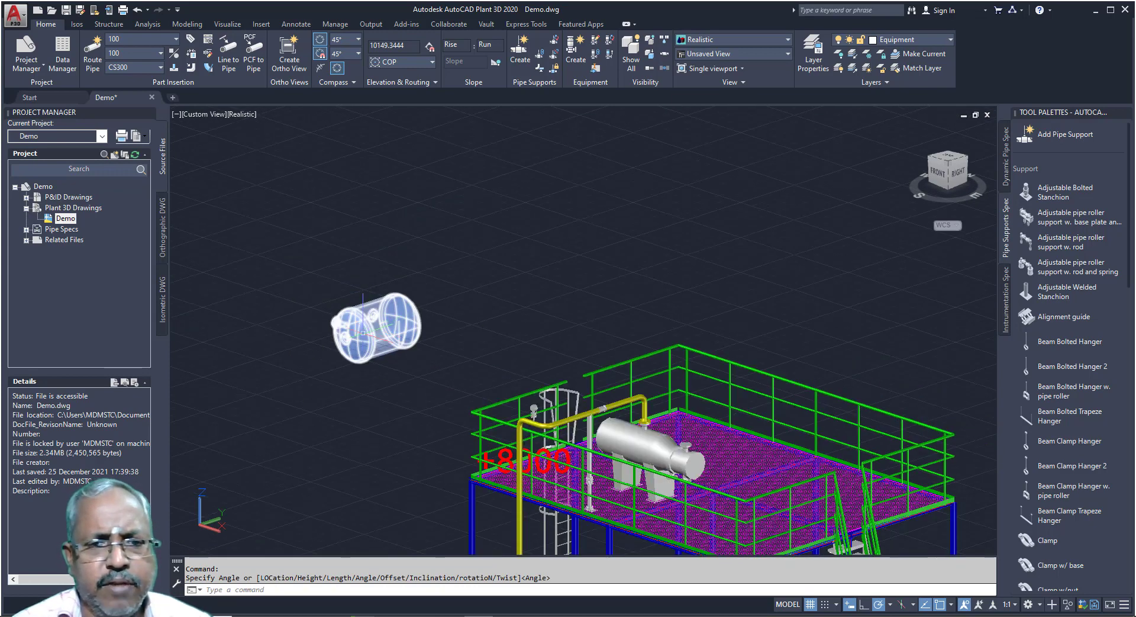
key(Return)
key(Delete)
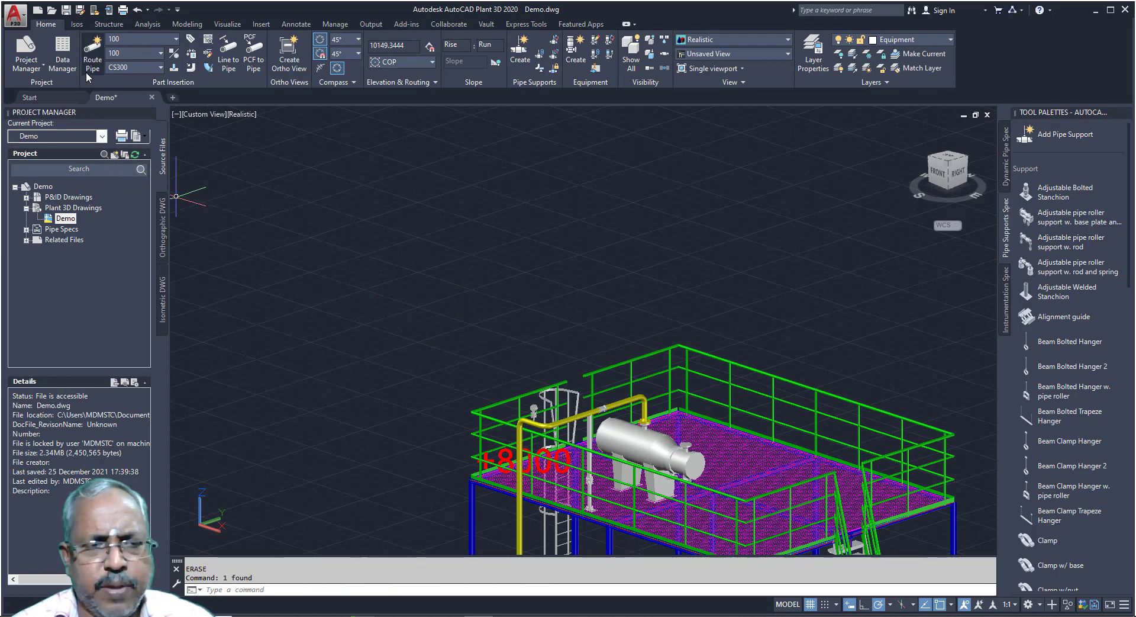
click(93, 56)
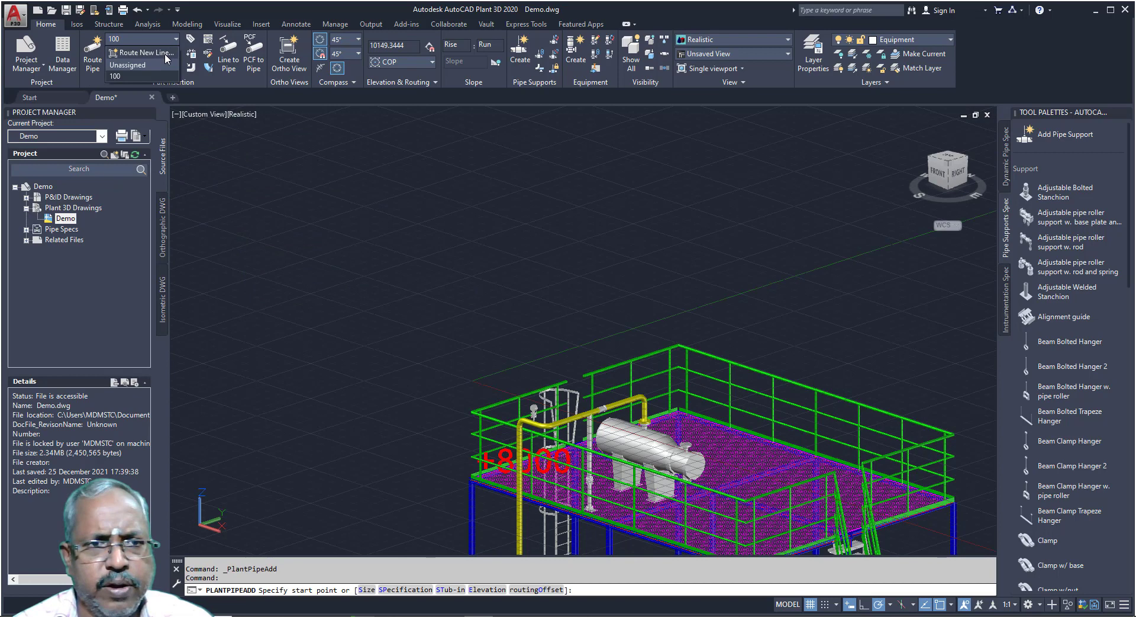
Route a trial pipe on new line number 200 with several bends above the platform.
click(174, 67)
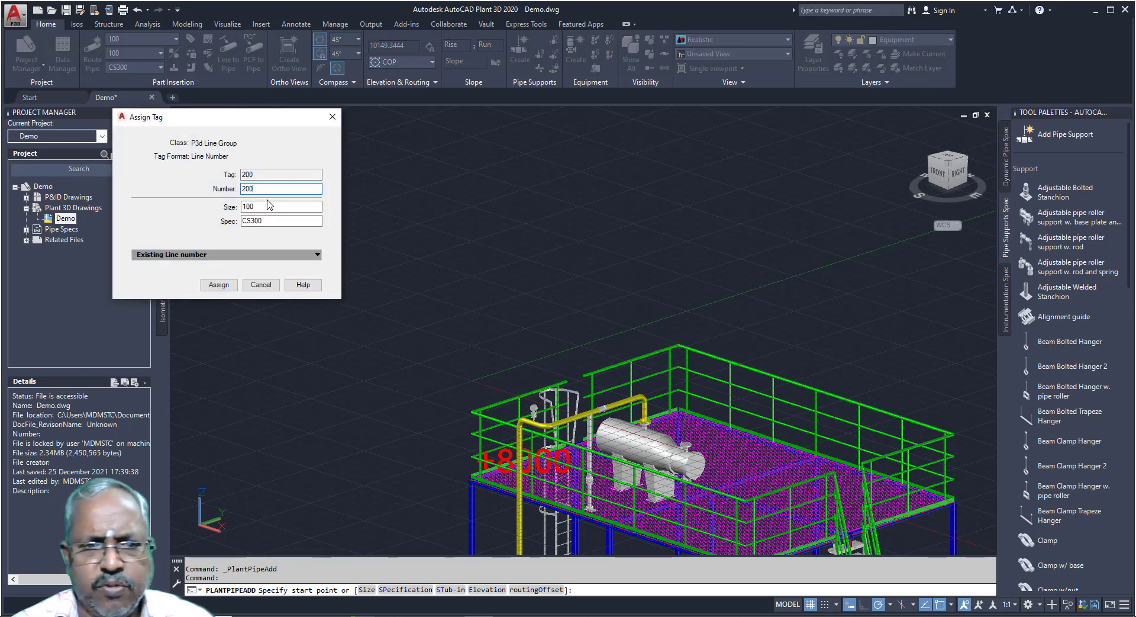
click(218, 284)
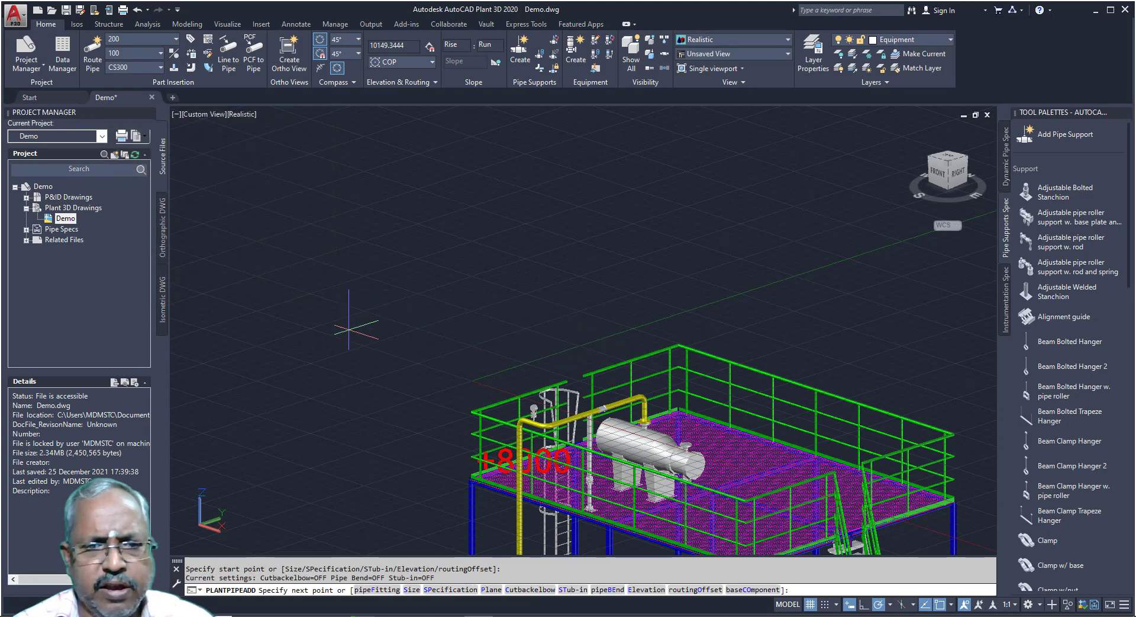
click(455, 295)
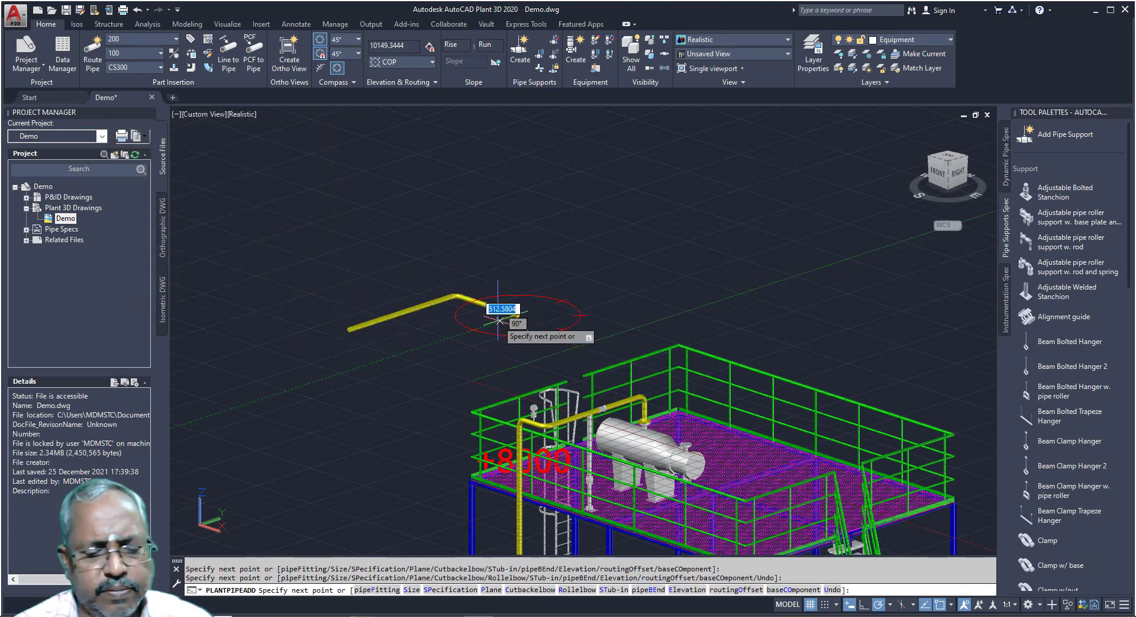
click(518, 314)
click(517, 234)
click(604, 258)
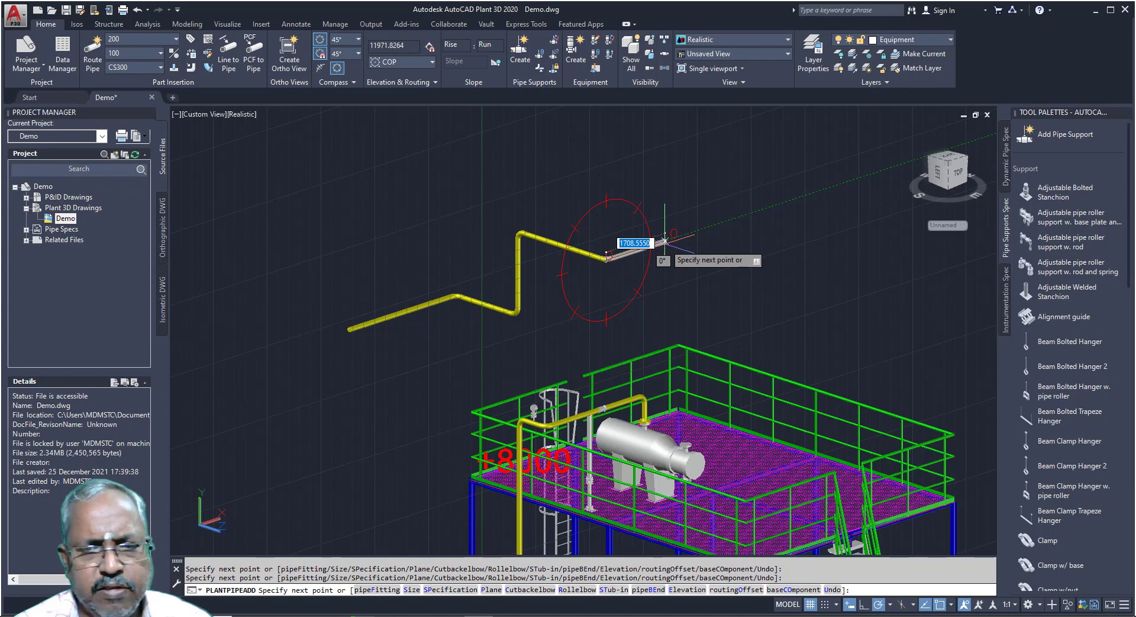
click(665, 240)
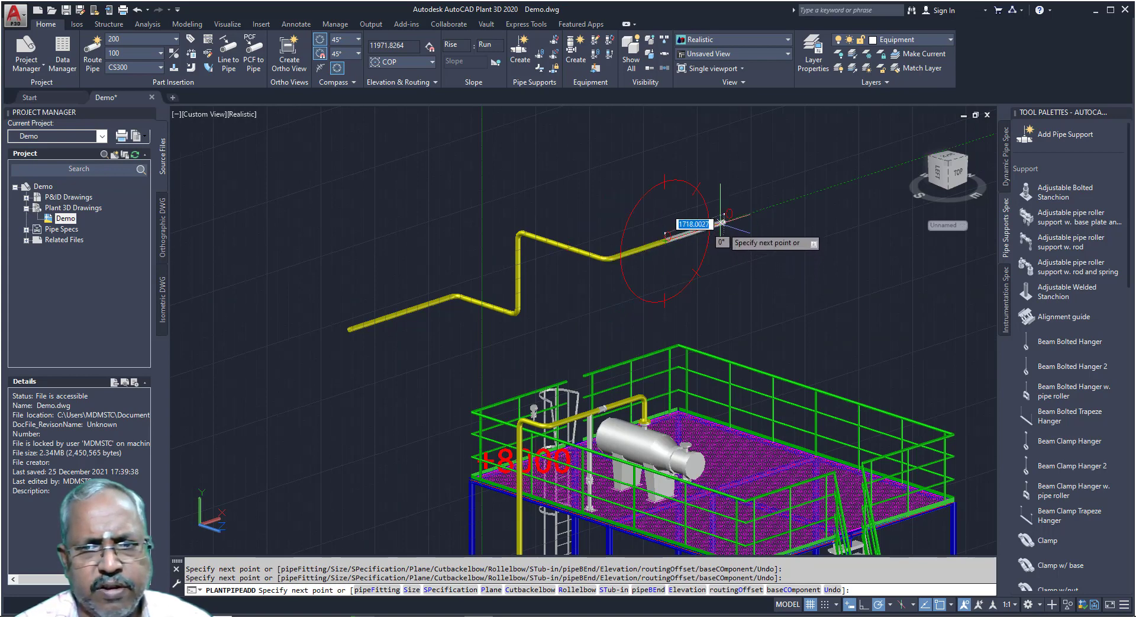
click(691, 198)
key(Escape)
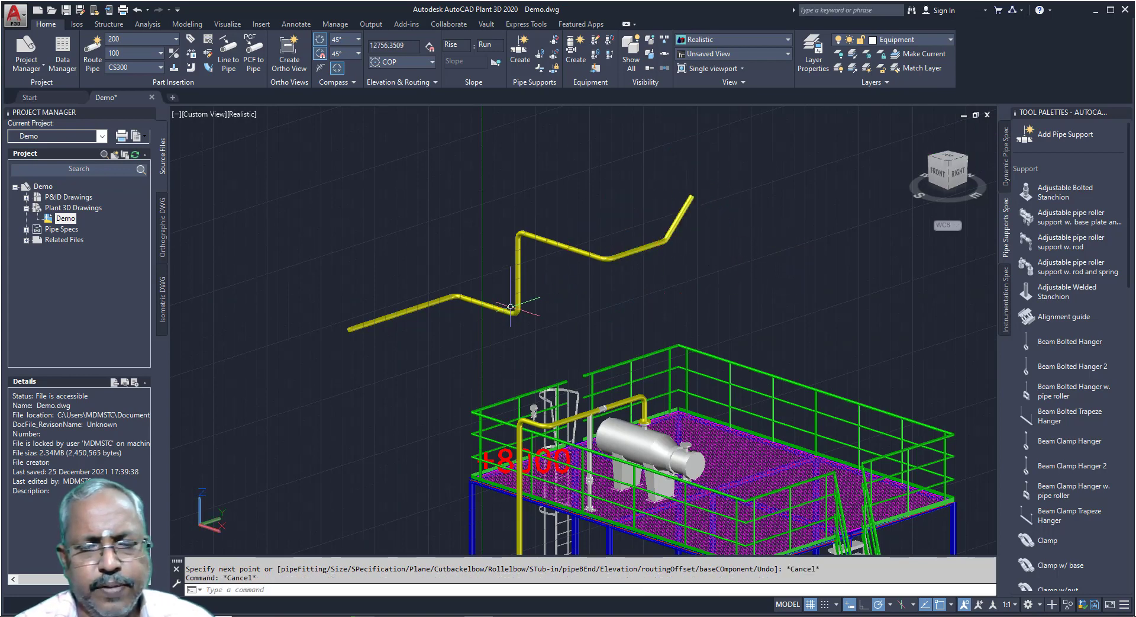
Window-select and delete the floating trial pipe run, then select the leftover pipe piece.
scroll(510, 306, up, 2)
scroll(510, 306, down, 3)
click(674, 296)
click(461, 204)
key(Delete)
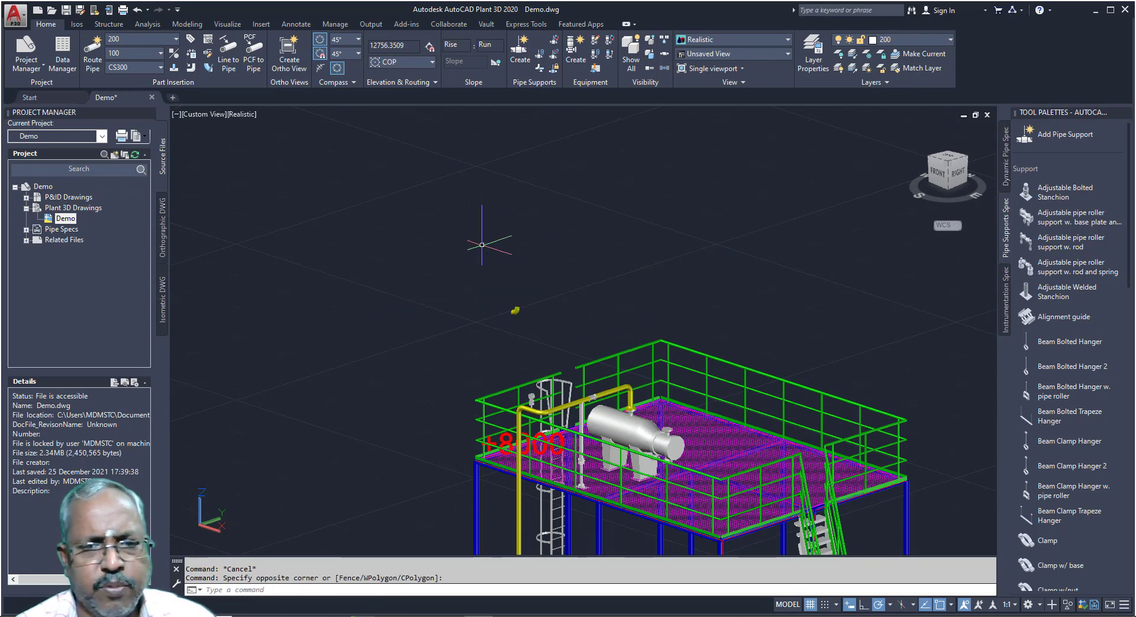
click(531, 329)
click(497, 255)
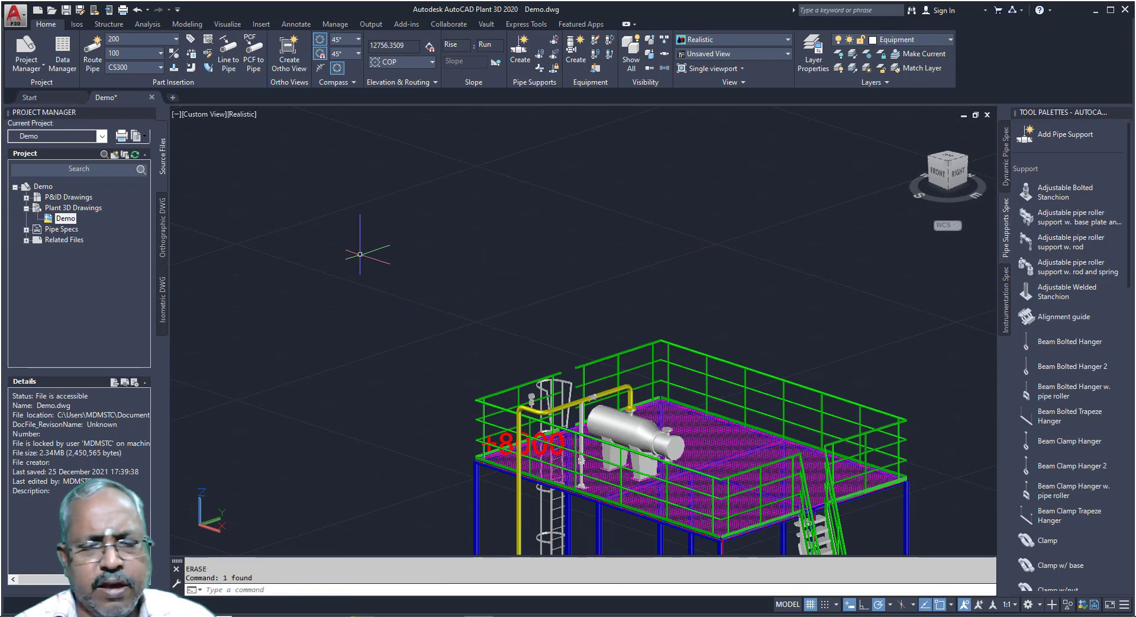
scroll(345, 242, down, 2)
Start a branch pipe on the yellow pipe, dismiss the Imperial-Metric and reducer errors, and undo it.
scroll(438, 303, up, 5)
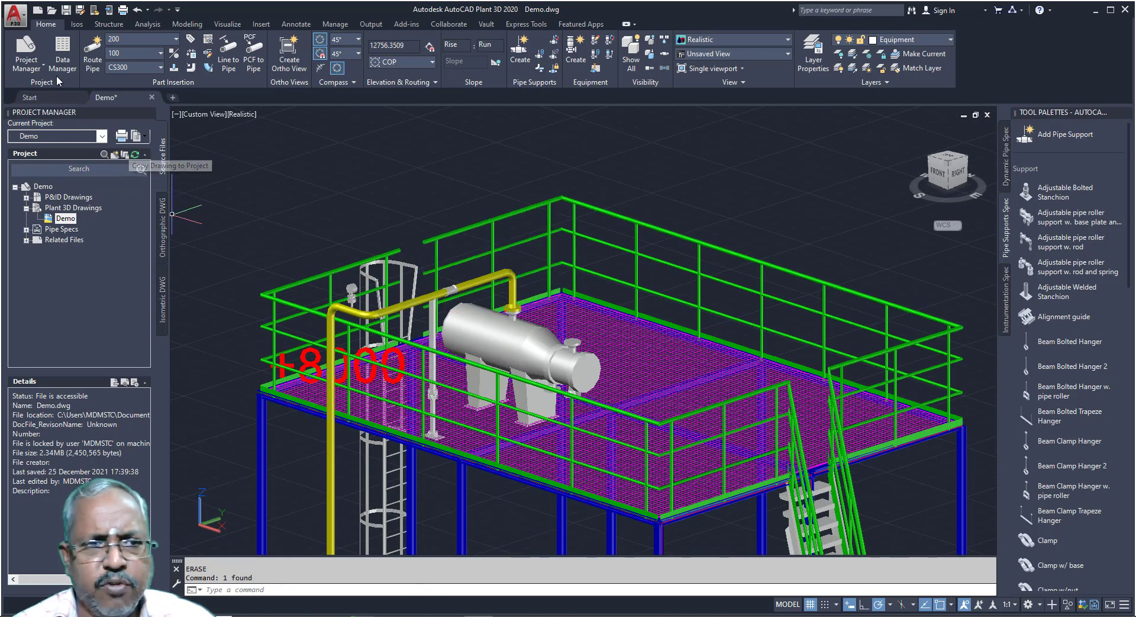
click(90, 65)
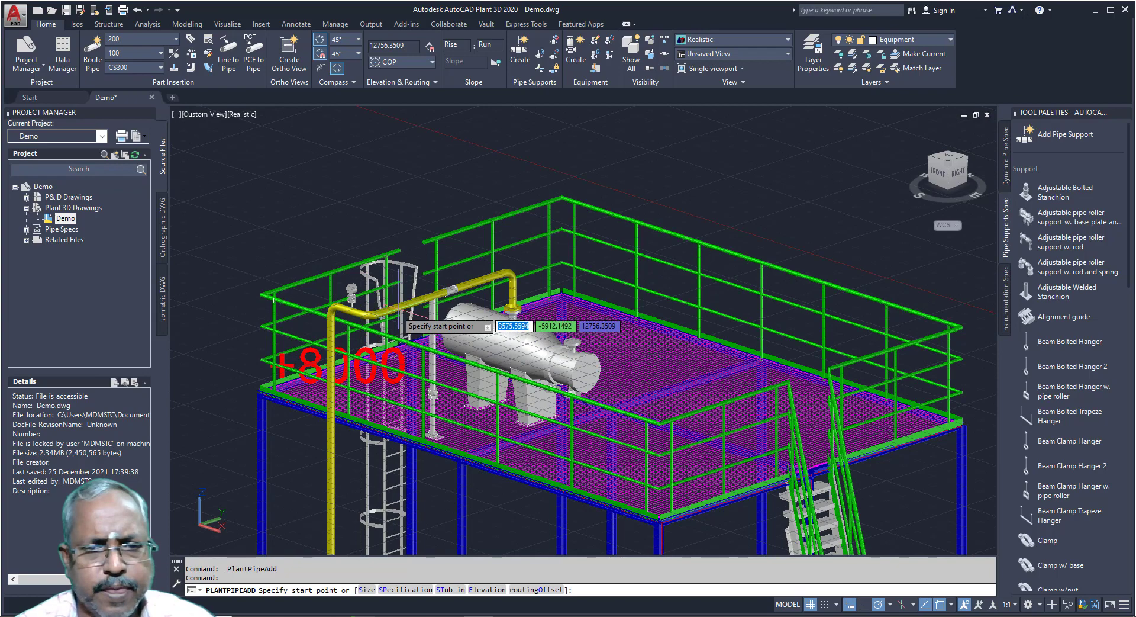
scroll(405, 299, up, 3)
click(406, 300)
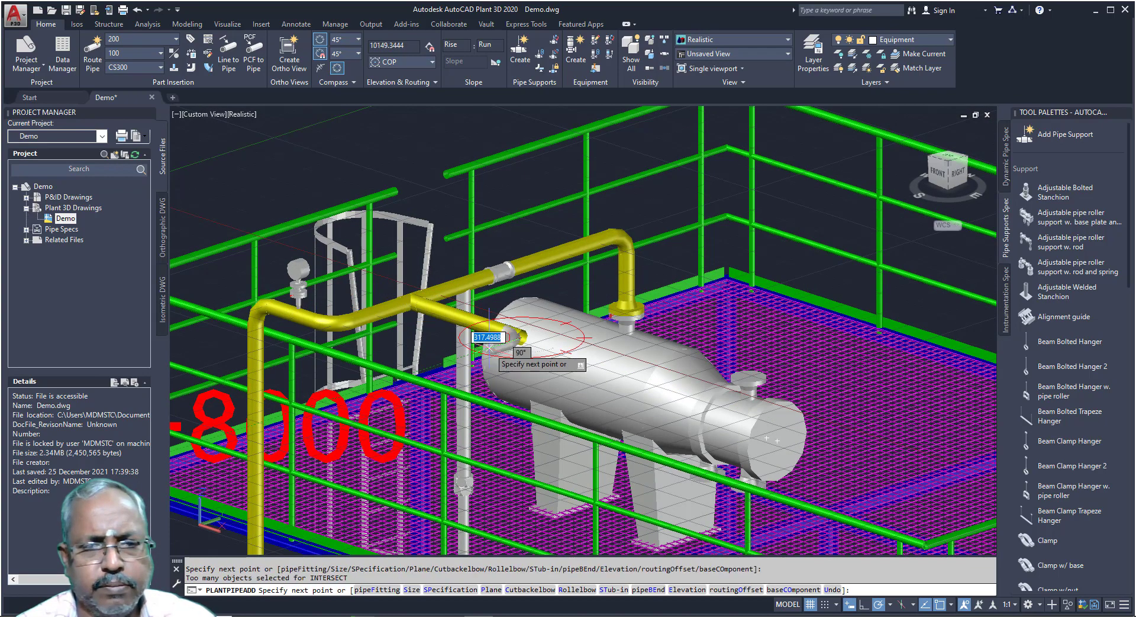
key(Escape)
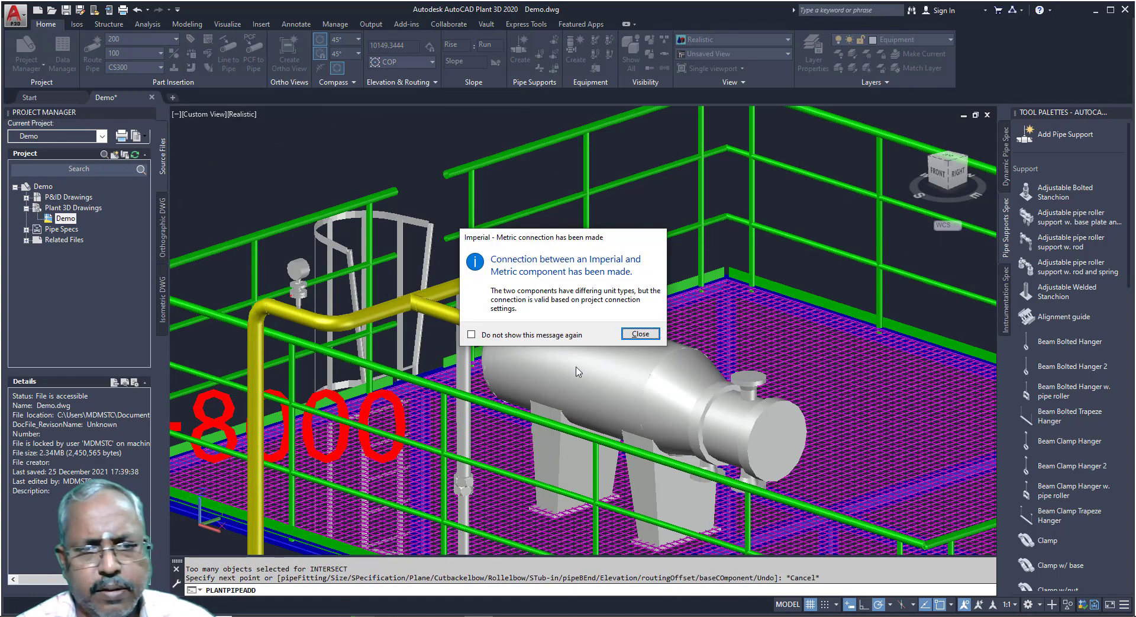
click(639, 334)
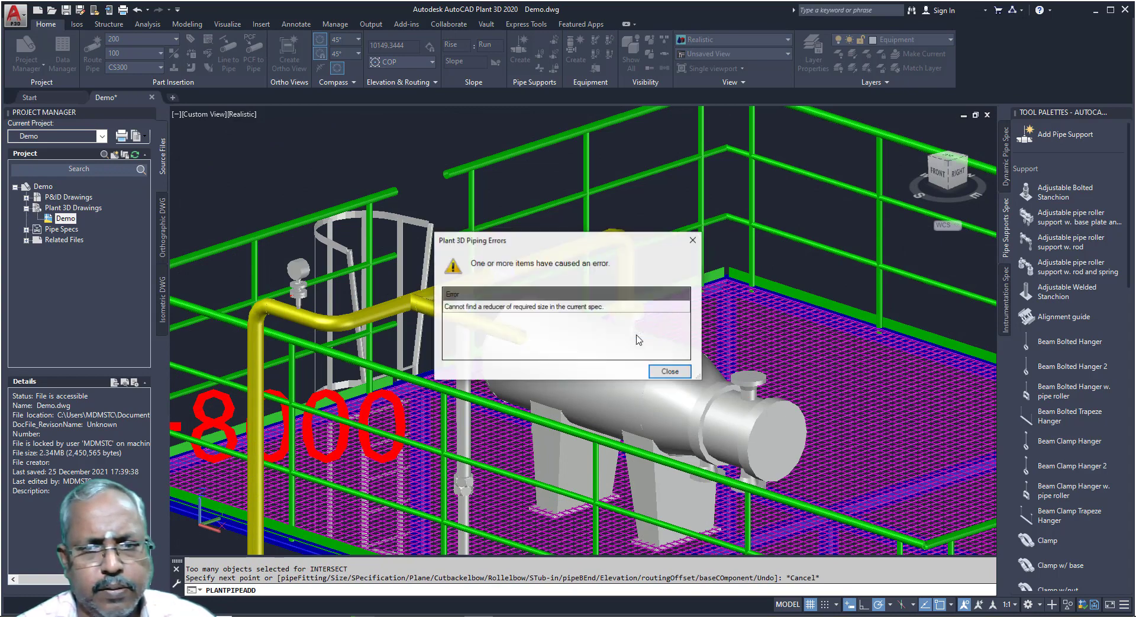
click(669, 372)
key(ctrl+z)
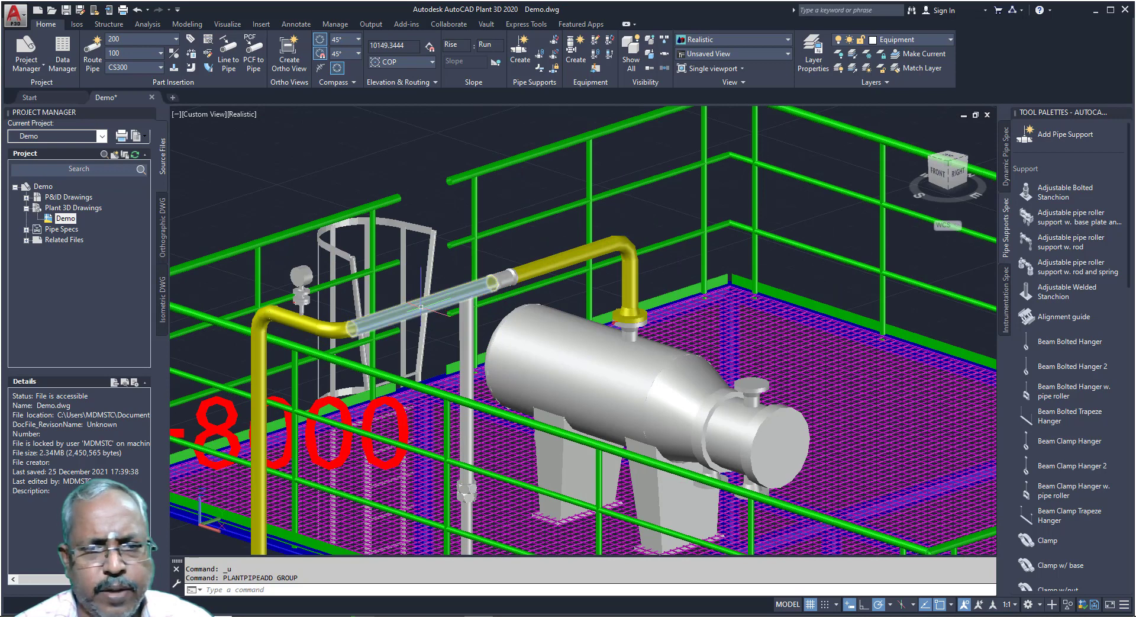
Route a pipe from the yellow pipe's end toward the vessel nozzle, then show the CS300 spec fittings.
click(421, 307)
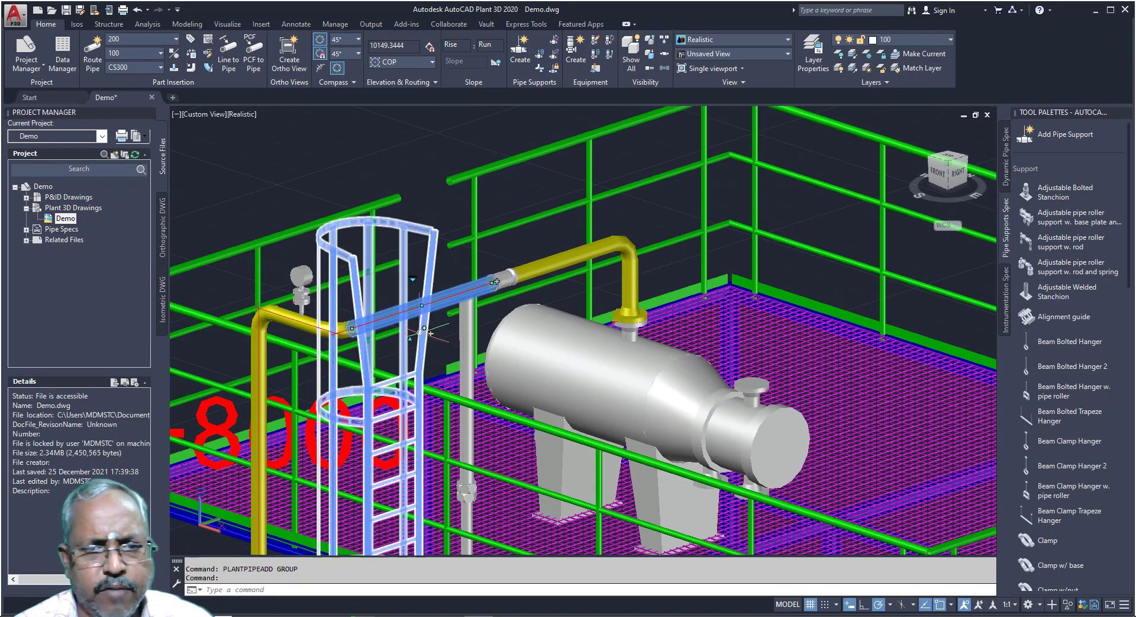
click(494, 282)
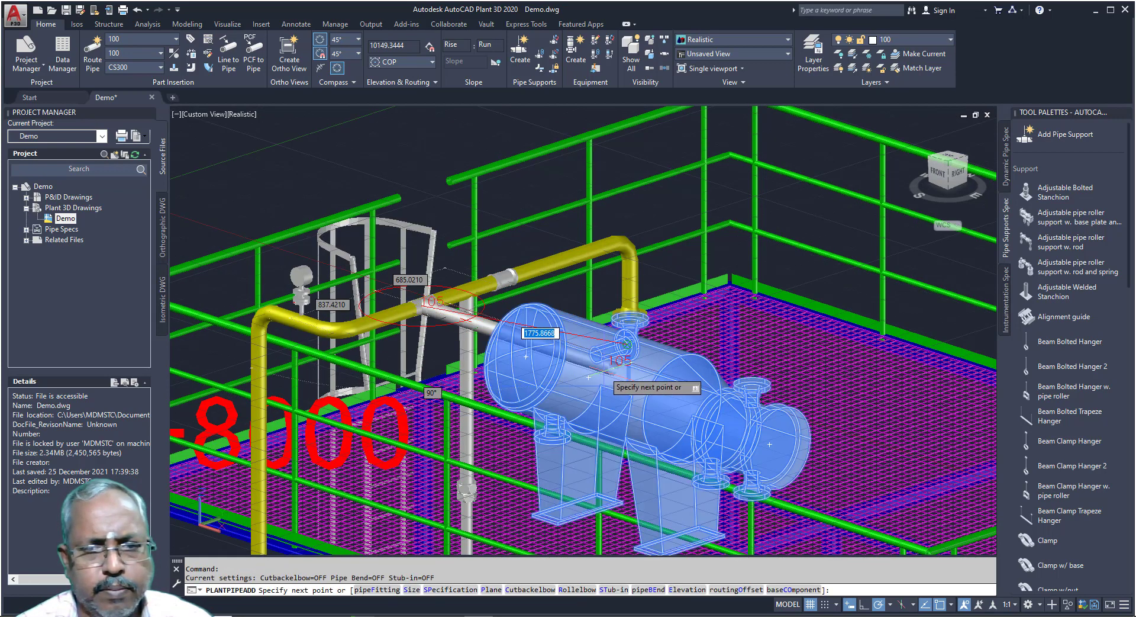
click(839, 449)
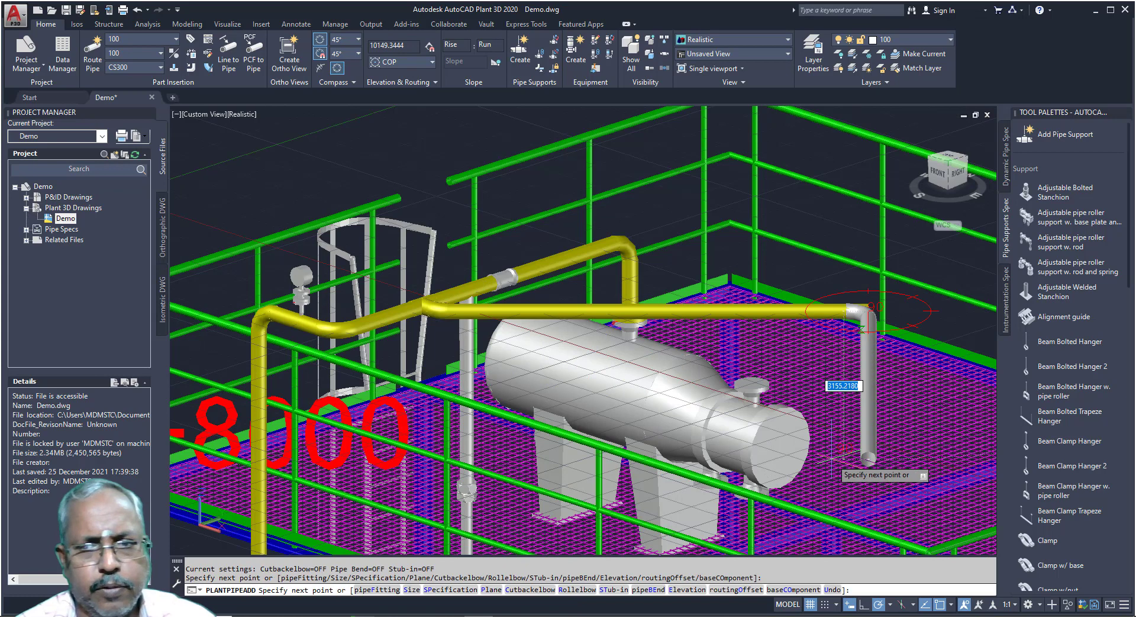
key(Escape)
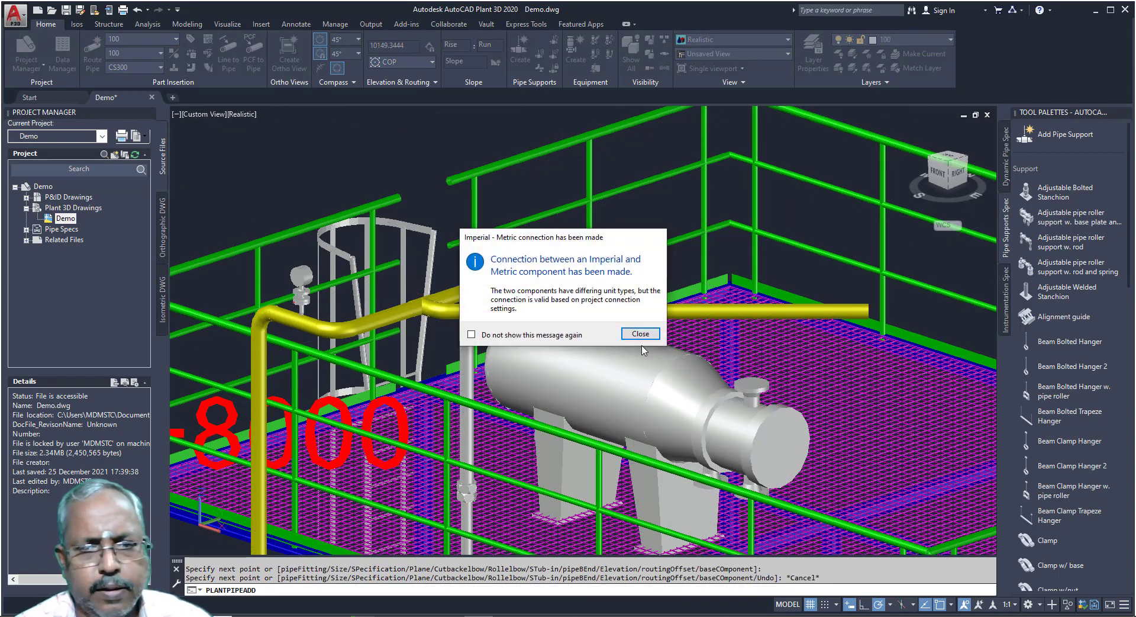
click(641, 333)
click(669, 371)
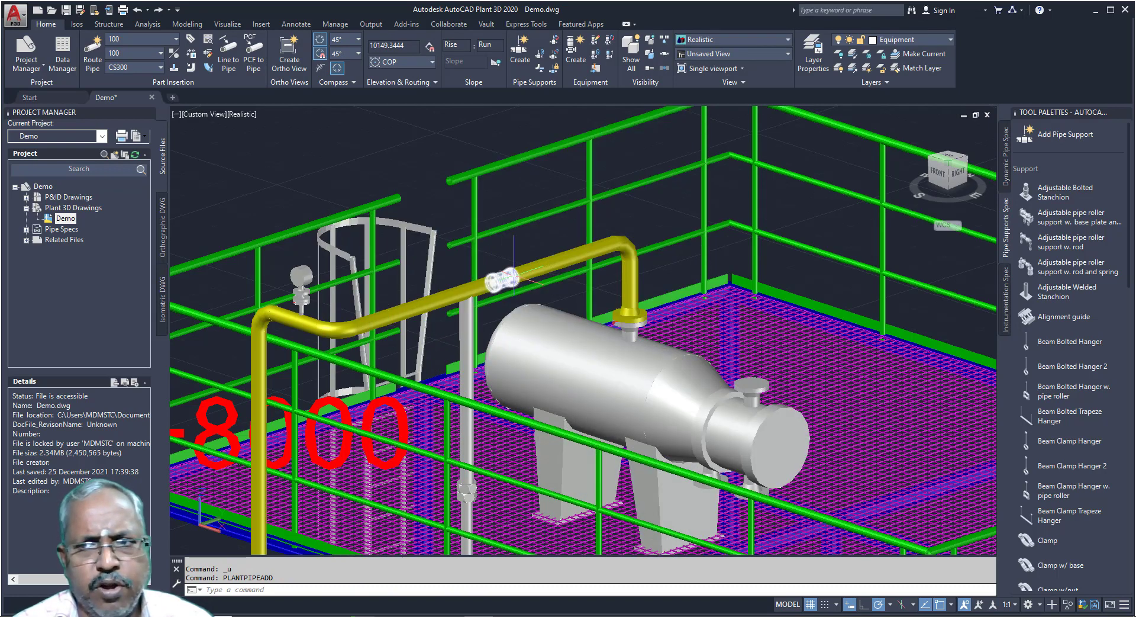
click(1007, 179)
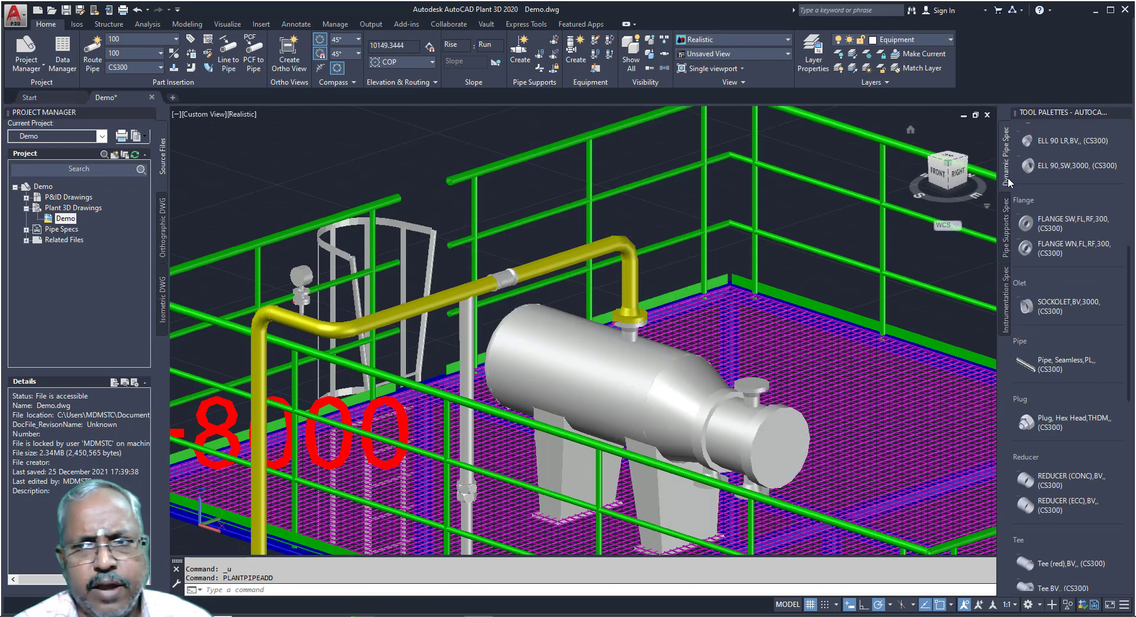
Place a CS300 reducing tee on the horizontal yellow pipe, accepting the default rotation.
scroll(609, 225, down, 5)
scroll(582, 276, up, 3)
scroll(581, 277, up, 3)
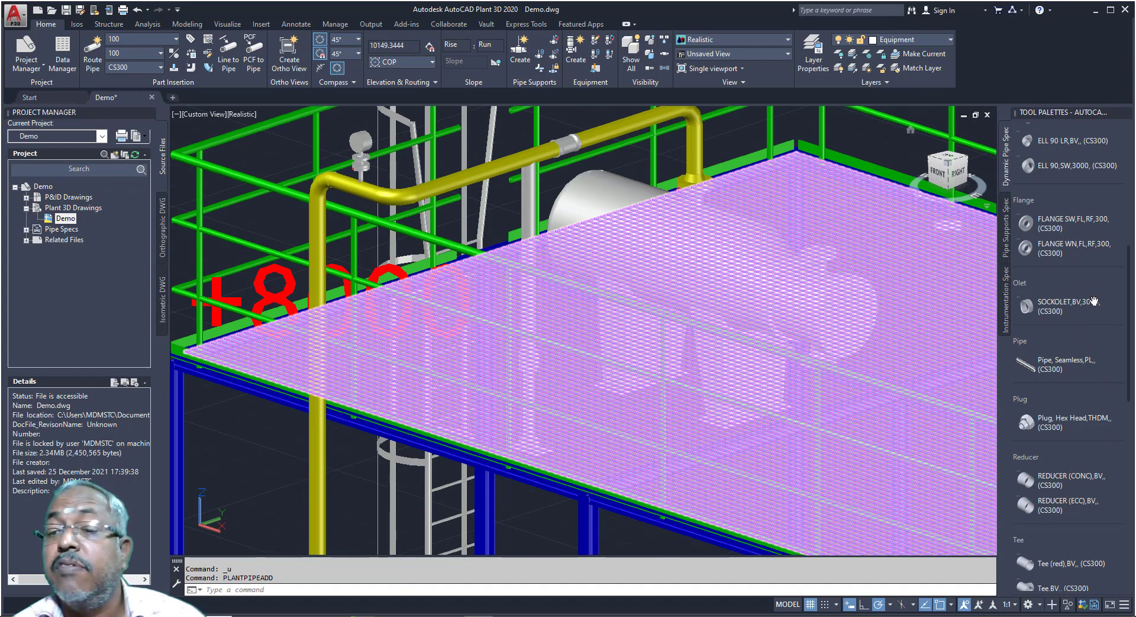
click(1071, 588)
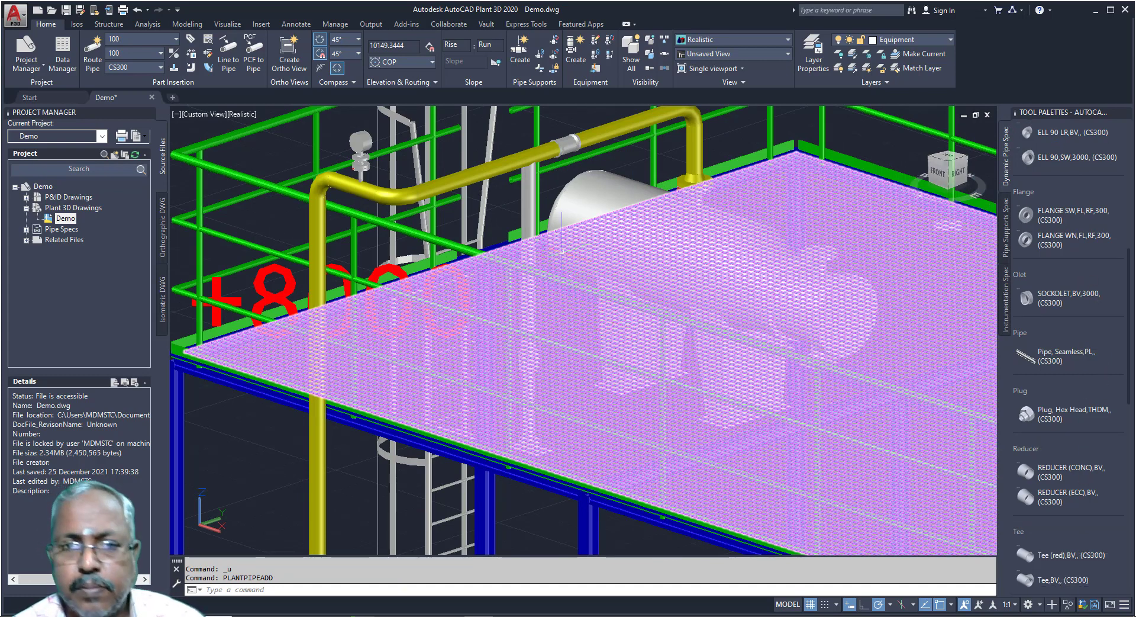
click(474, 175)
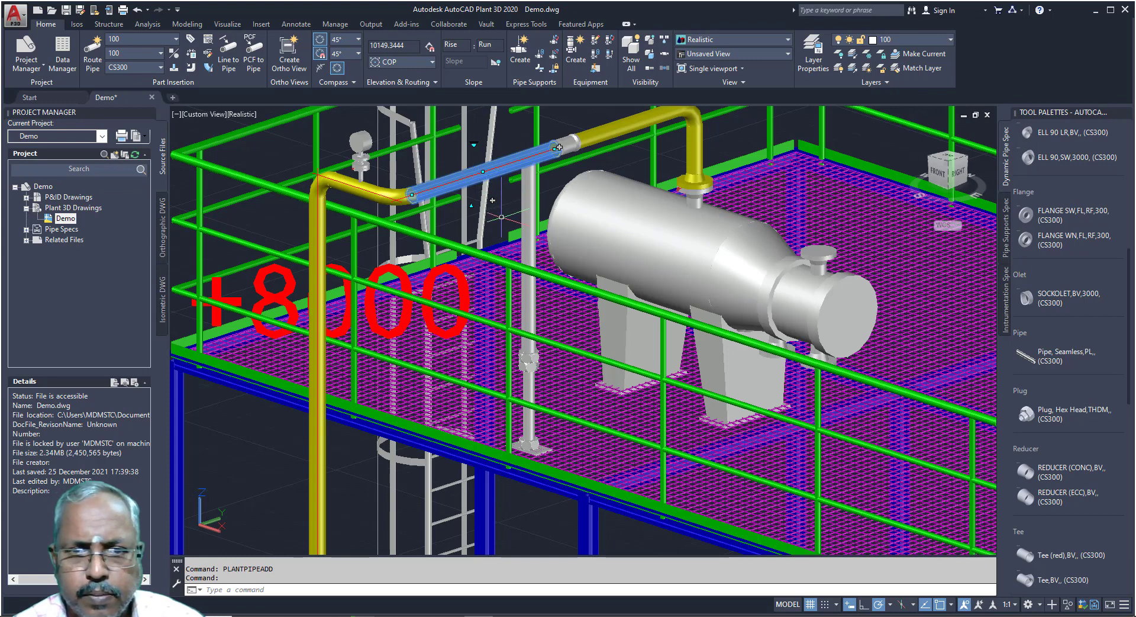
click(1059, 554)
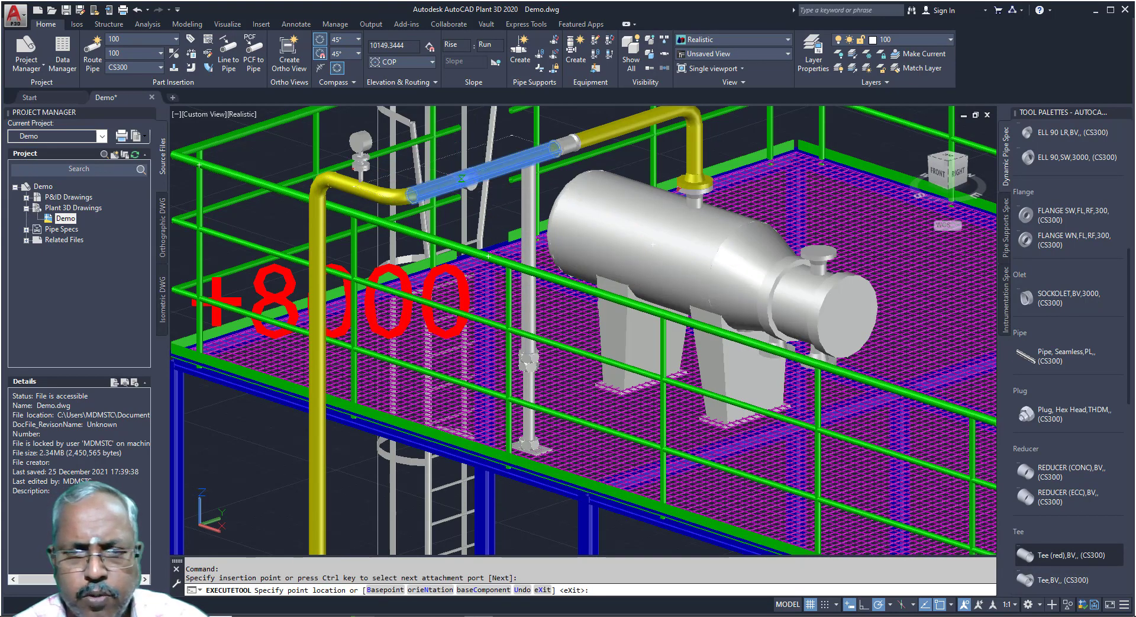
click(470, 176)
key(Return)
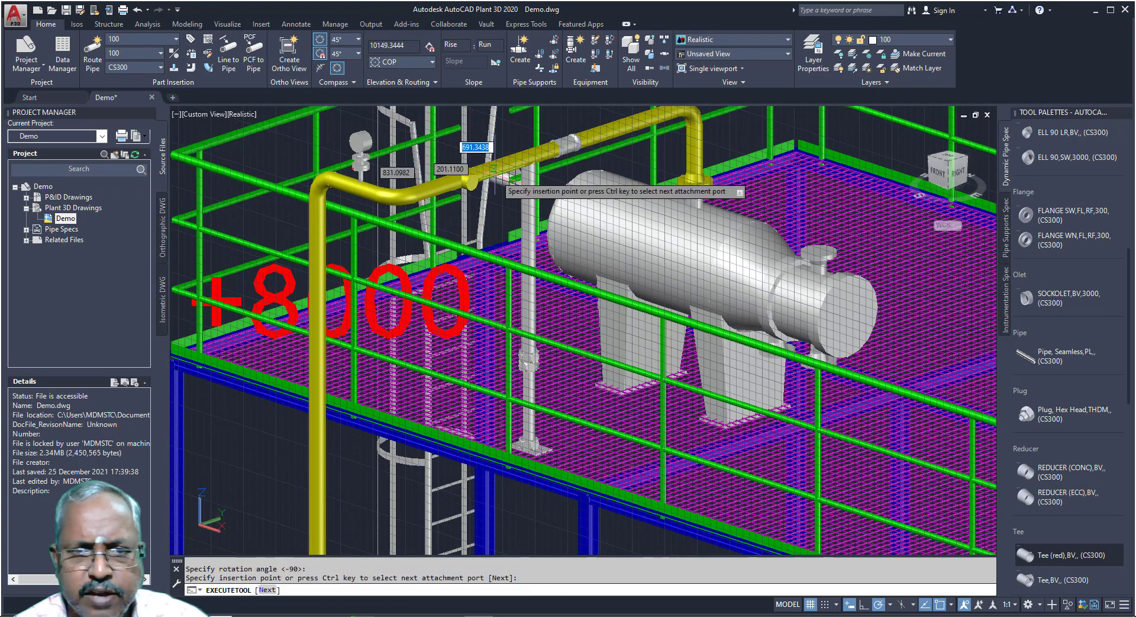
key(Escape)
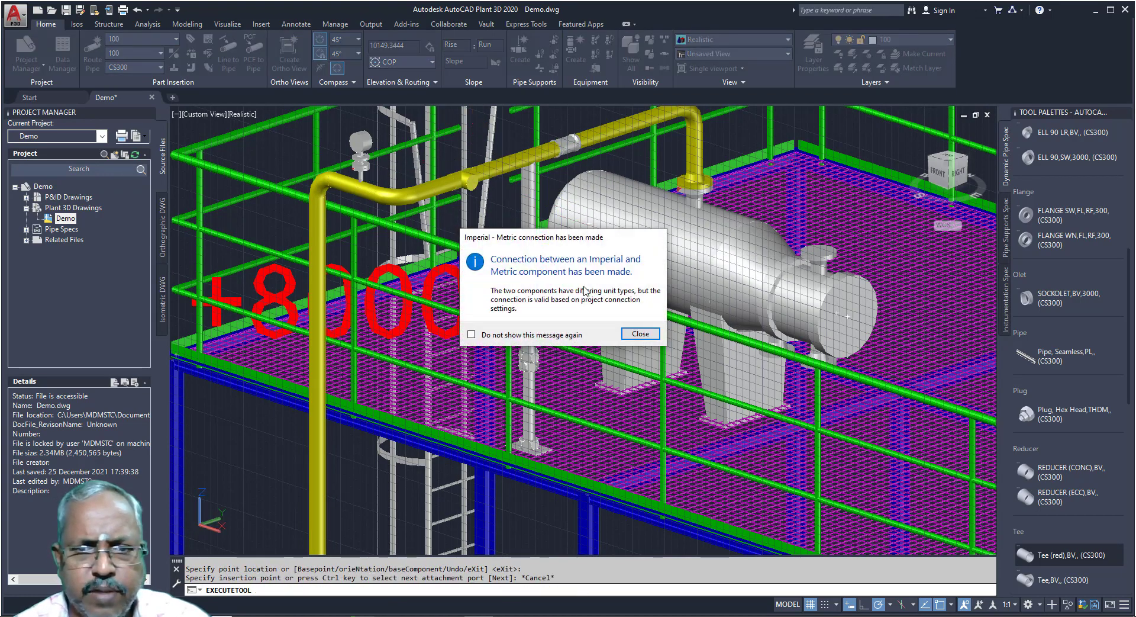
Dismiss the Imperial-Metric notice and missing-reducer error, then select the placed tee.
click(640, 334)
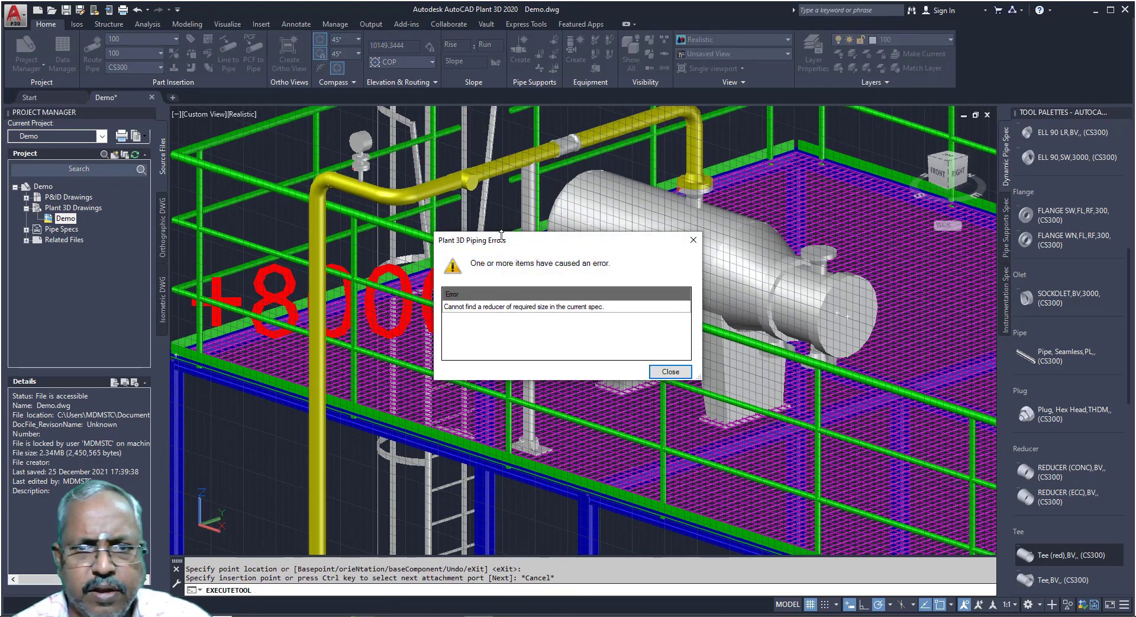
click(669, 371)
scroll(450, 185, up, 3)
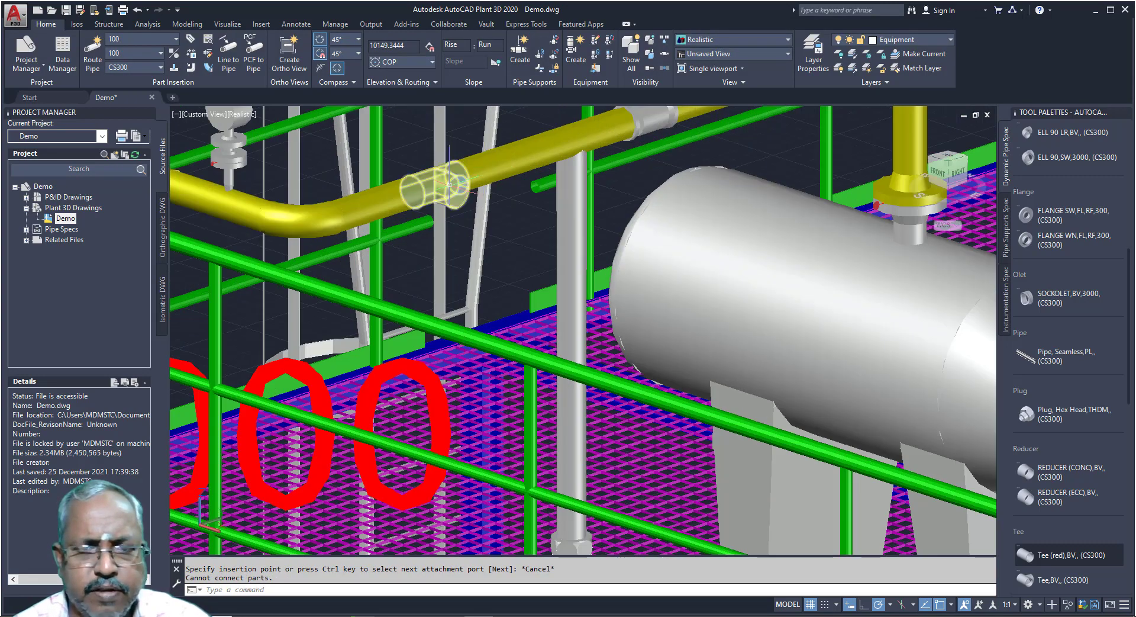
click(455, 188)
Erase the failed tee and dismiss the Imperial-Metric notice and piping error.
key(Delete)
click(639, 334)
click(666, 374)
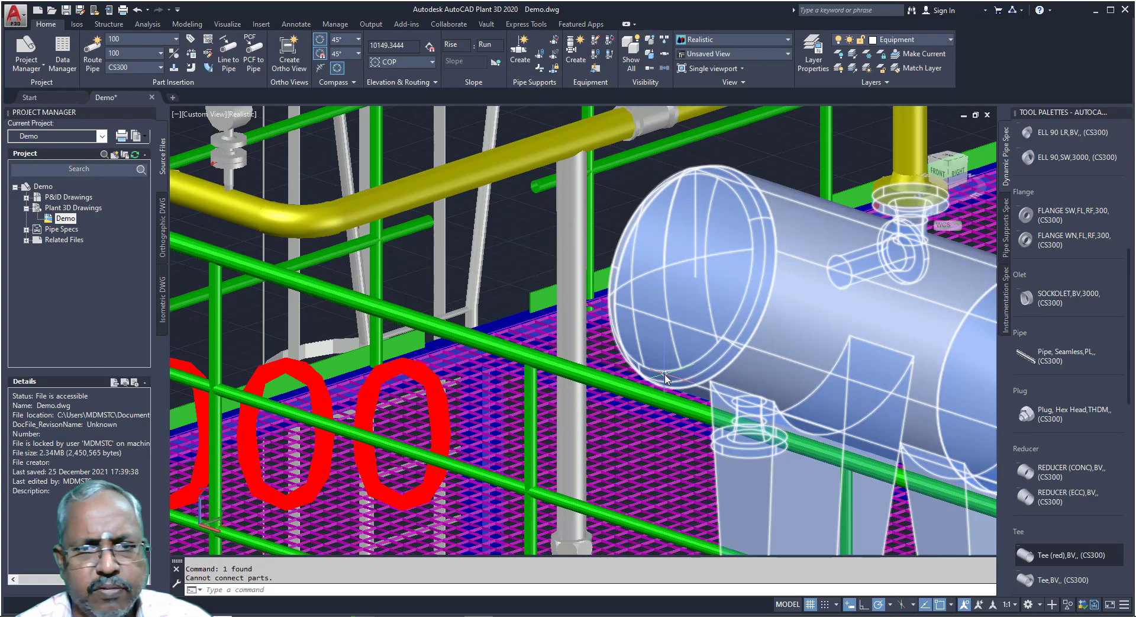
Select the magenta floor grating, zoom to the pump, and view the reducer's rollover tooltip.
click(590, 305)
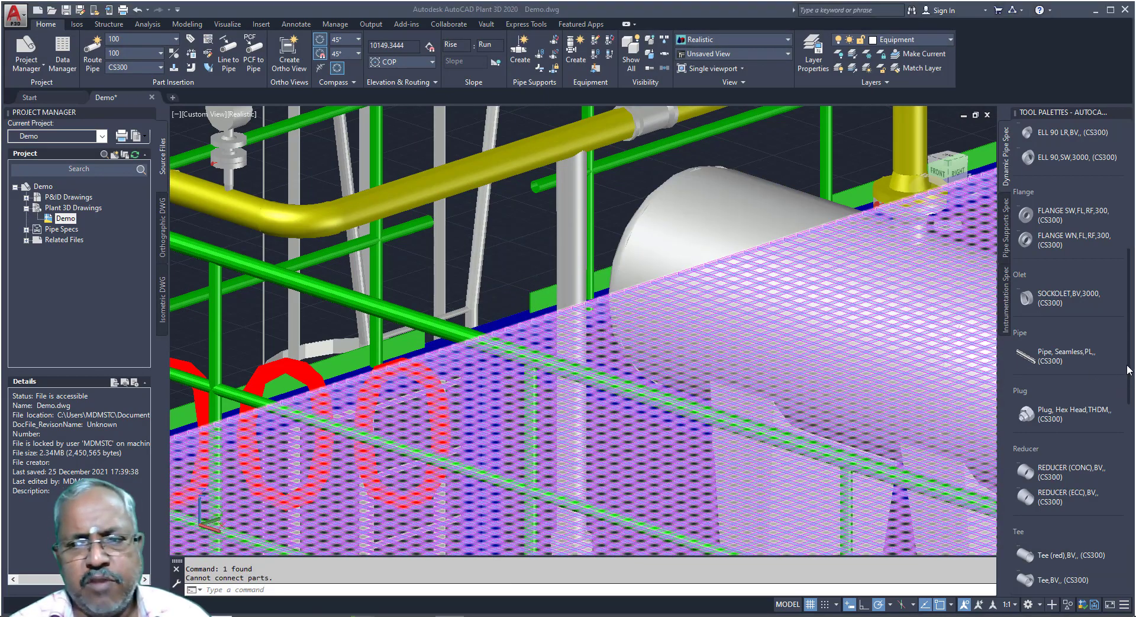
scroll(1113, 444, down, 3)
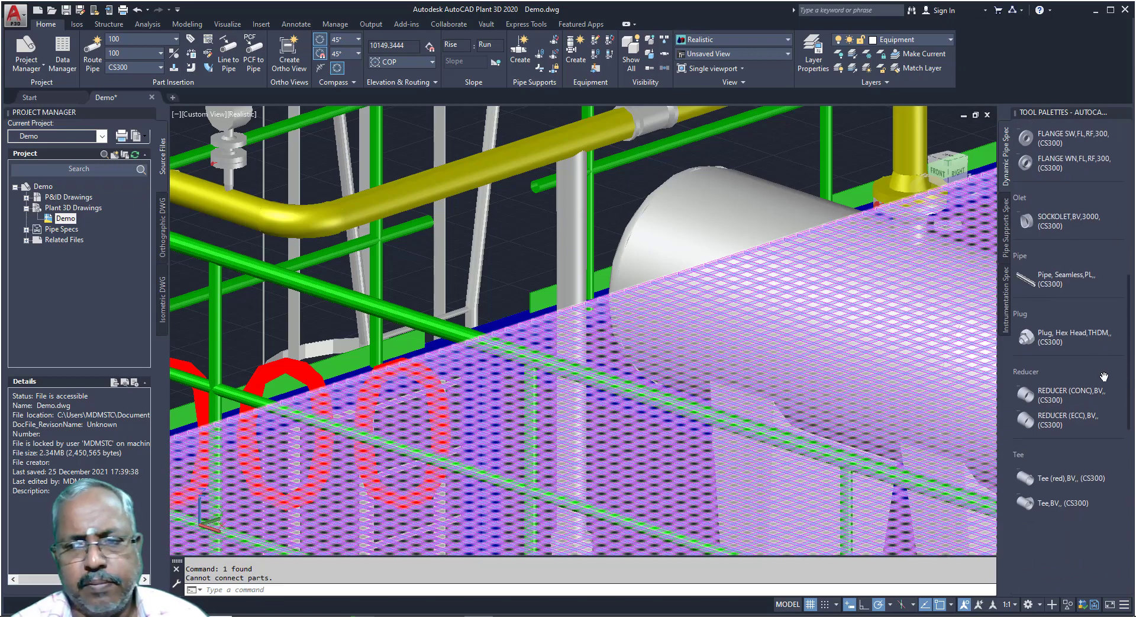
scroll(710, 331, down, 10)
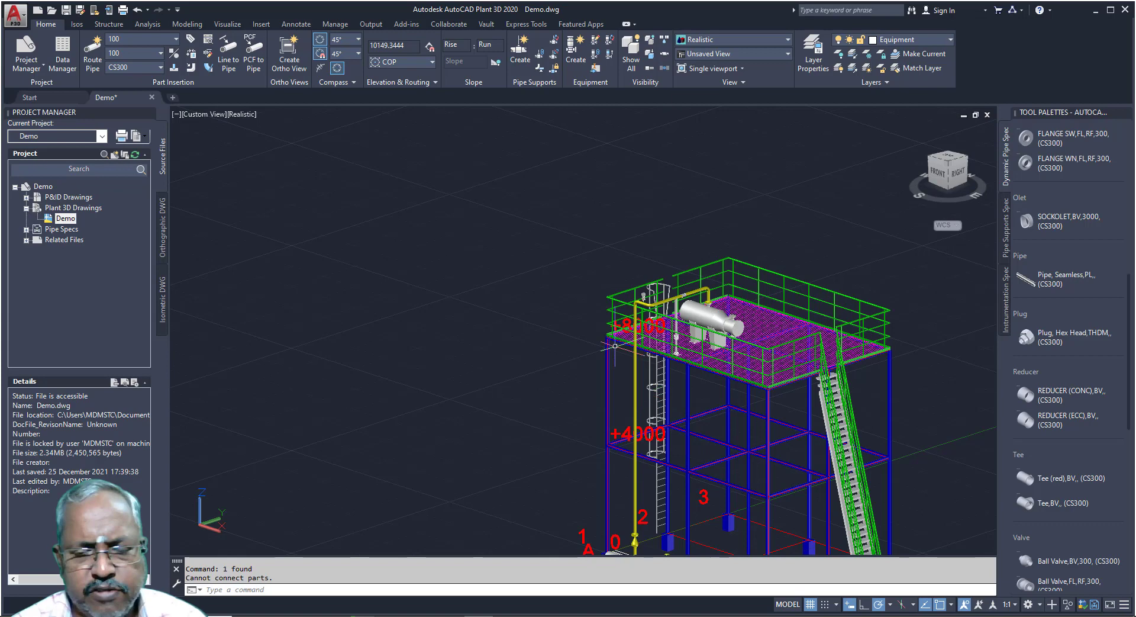
scroll(634, 366, down, 3)
scroll(634, 365, up, 10)
scroll(635, 365, up, 3)
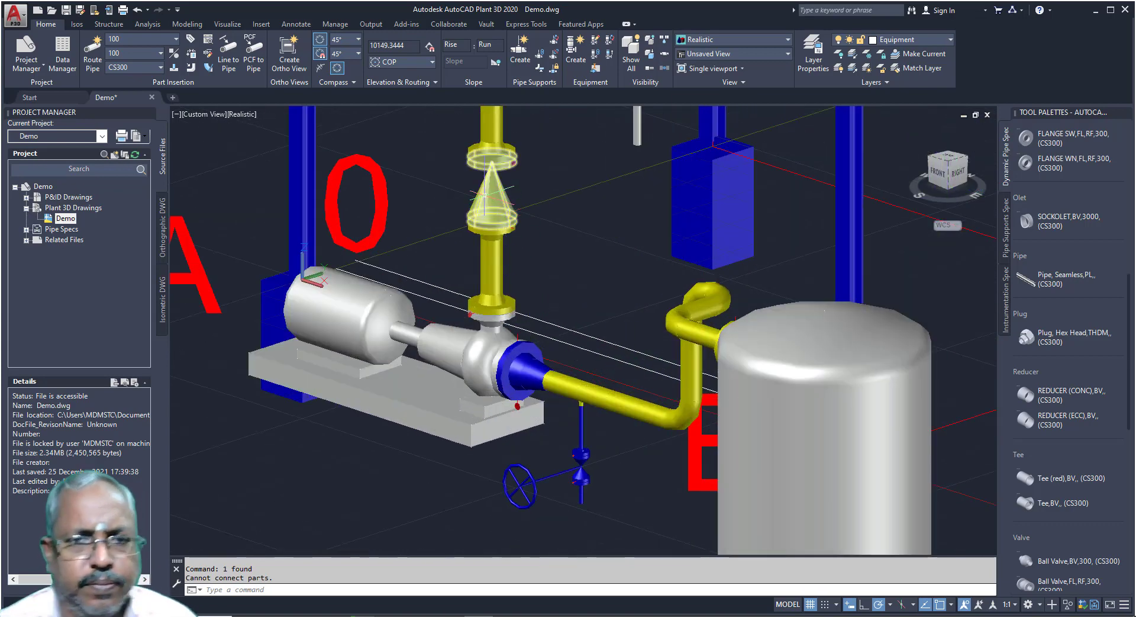
mouse_move(485, 194)
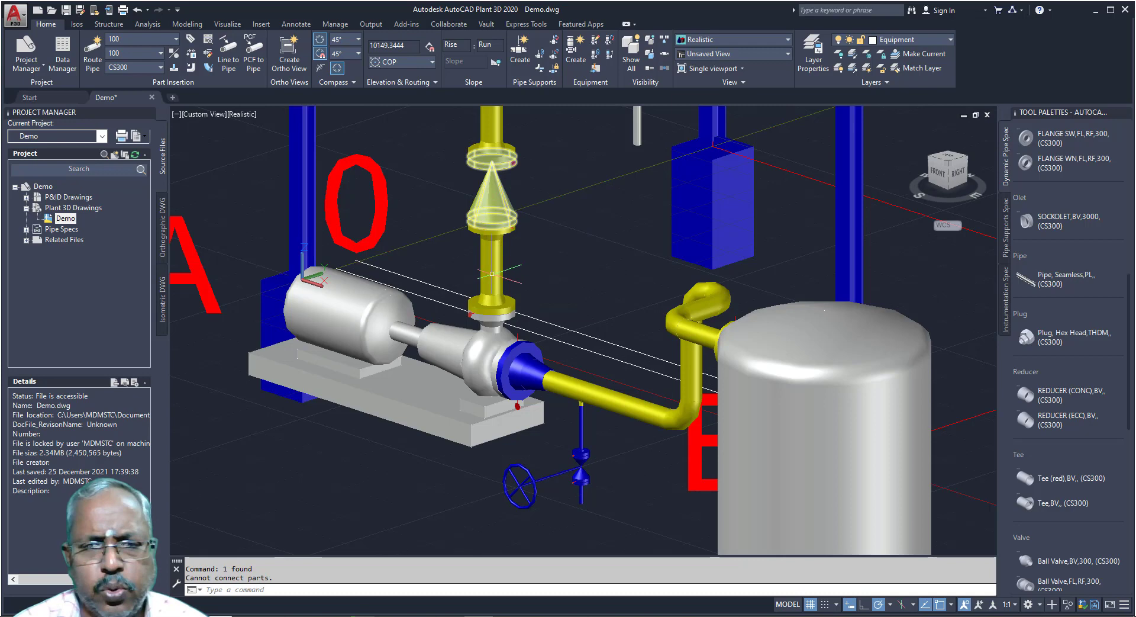
scroll(484, 287, down, 8)
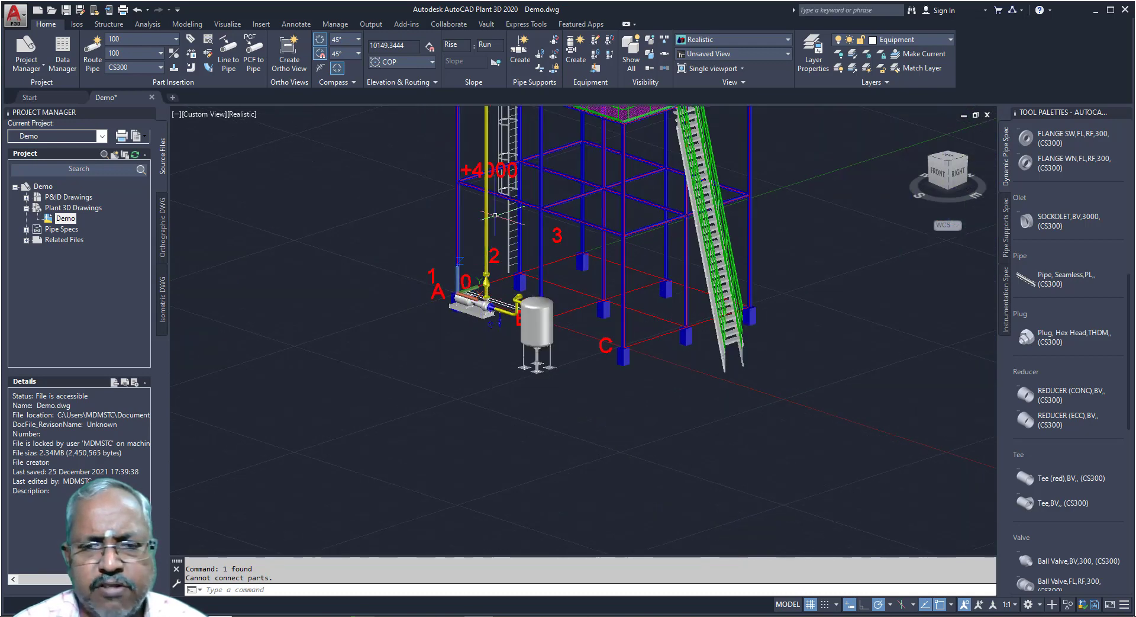
Select the vertical yellow pipe by the pump, view its context menu, then clear the selection.
scroll(484, 287, up, 3)
click(483, 284)
right_click(484, 284)
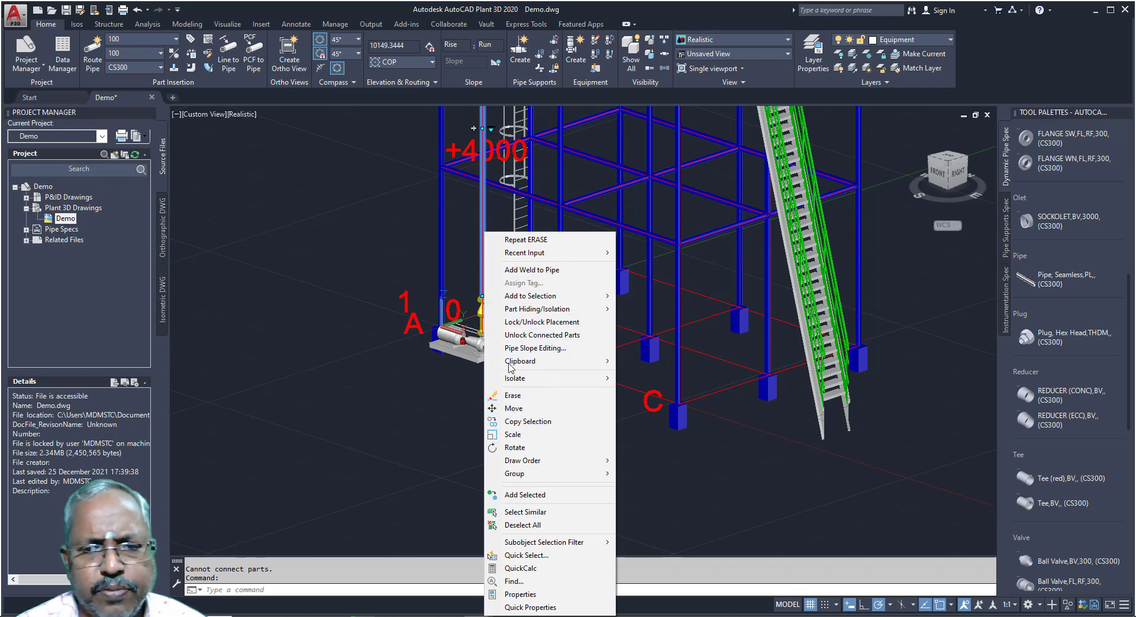
click(345, 264)
click(413, 333)
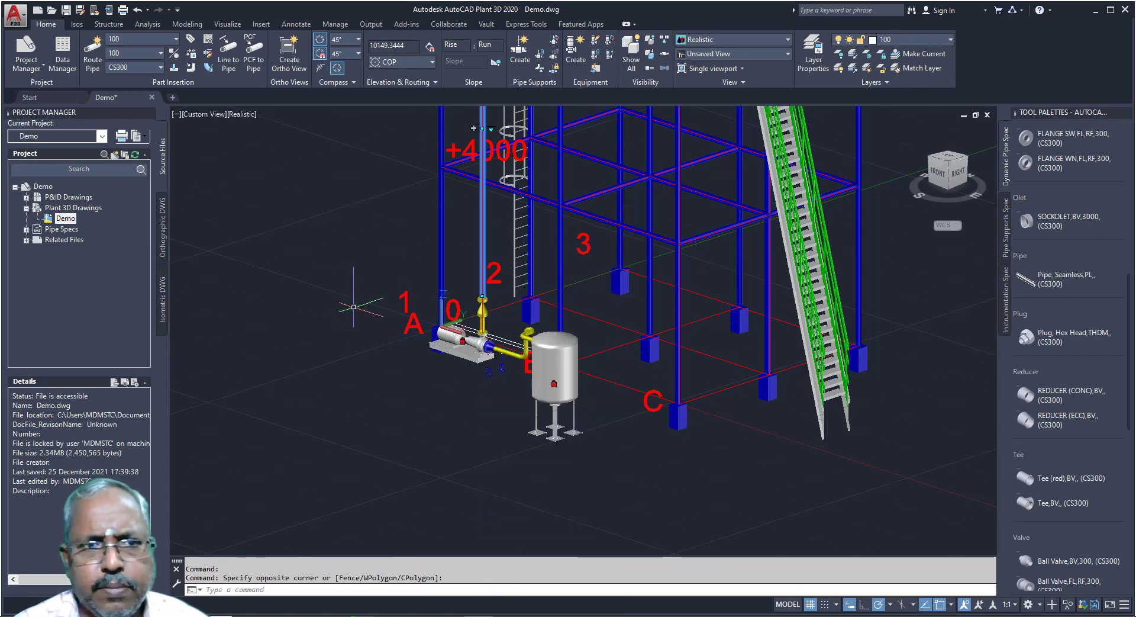
scroll(390, 315, down, 10)
scroll(331, 237, up, 3)
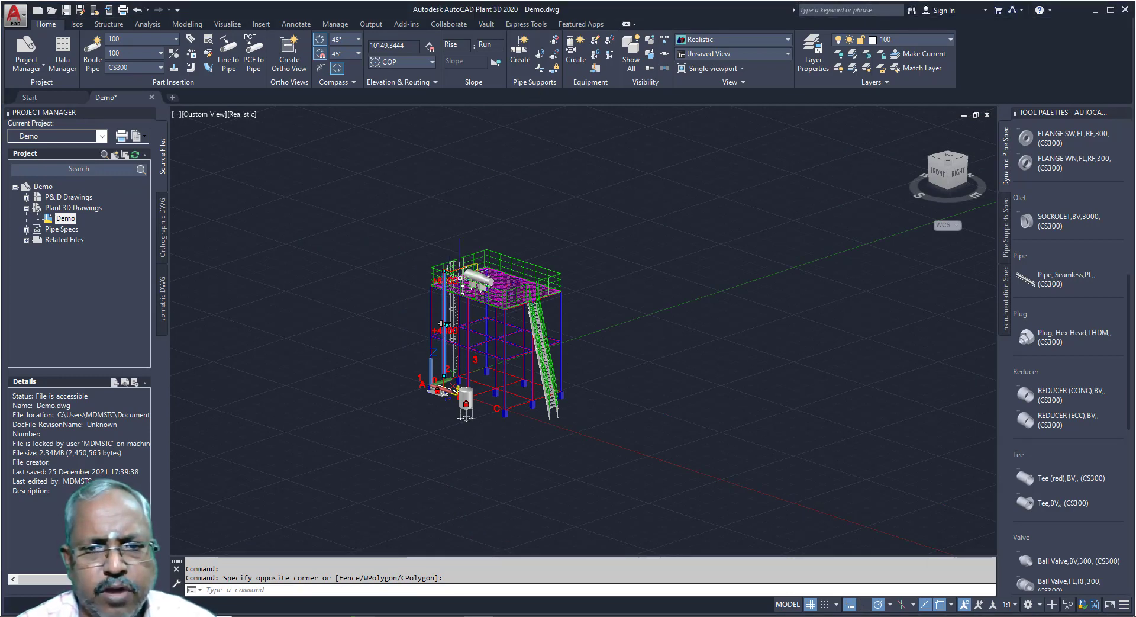
scroll(437, 284, up, 6)
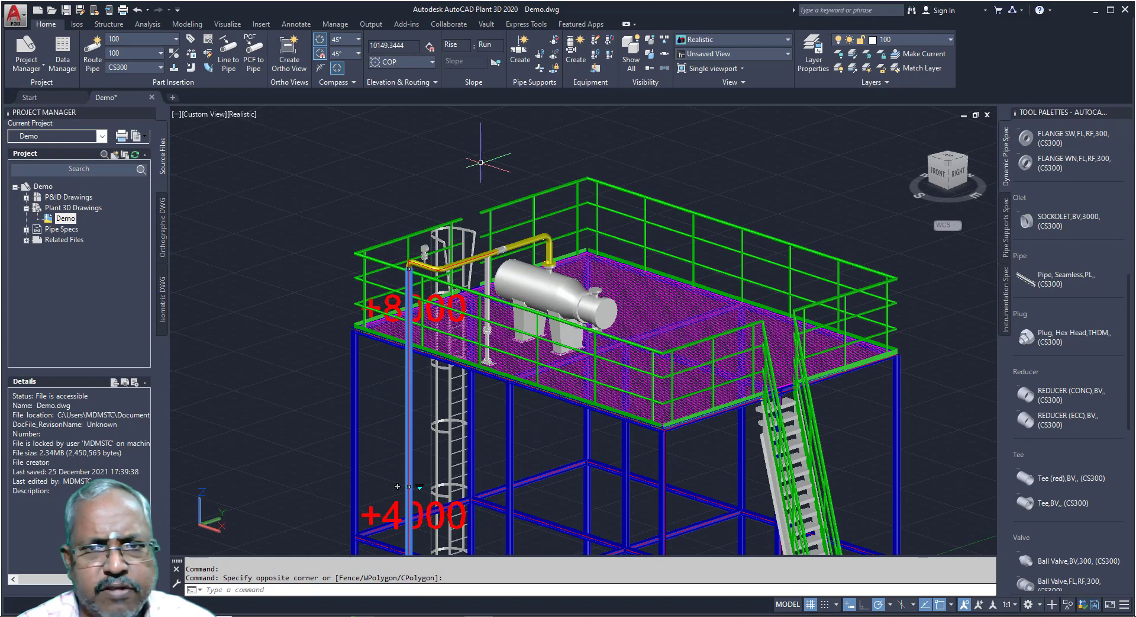
Browse the Add Pipe Support gallery, cancel it, and show the Pipe Supports Spec palette.
click(521, 53)
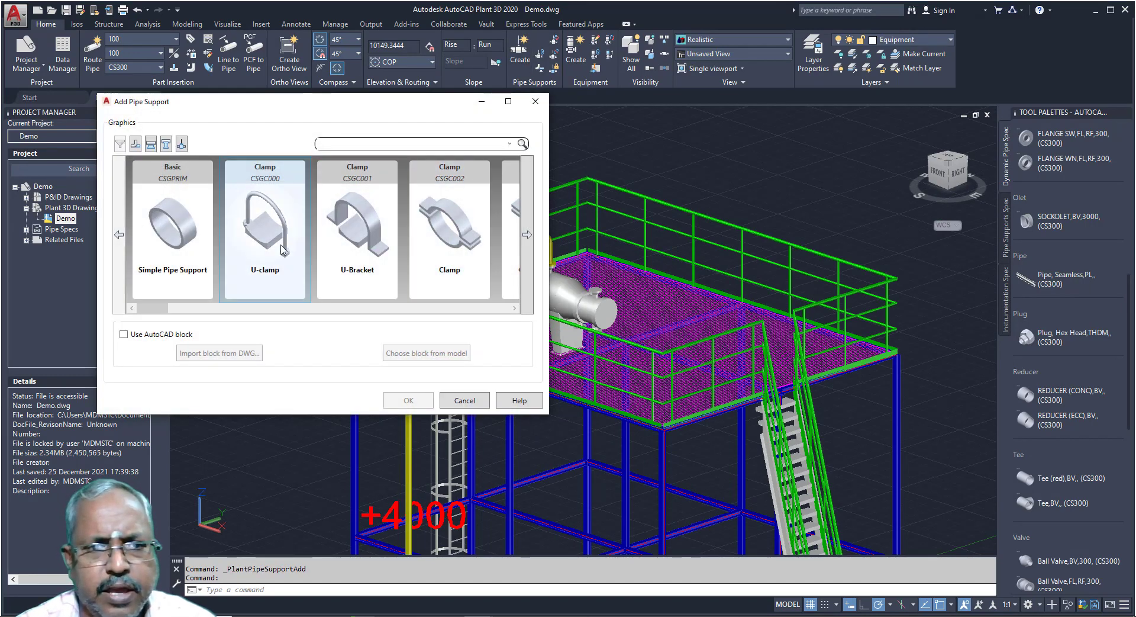
click(527, 237)
click(530, 242)
click(529, 241)
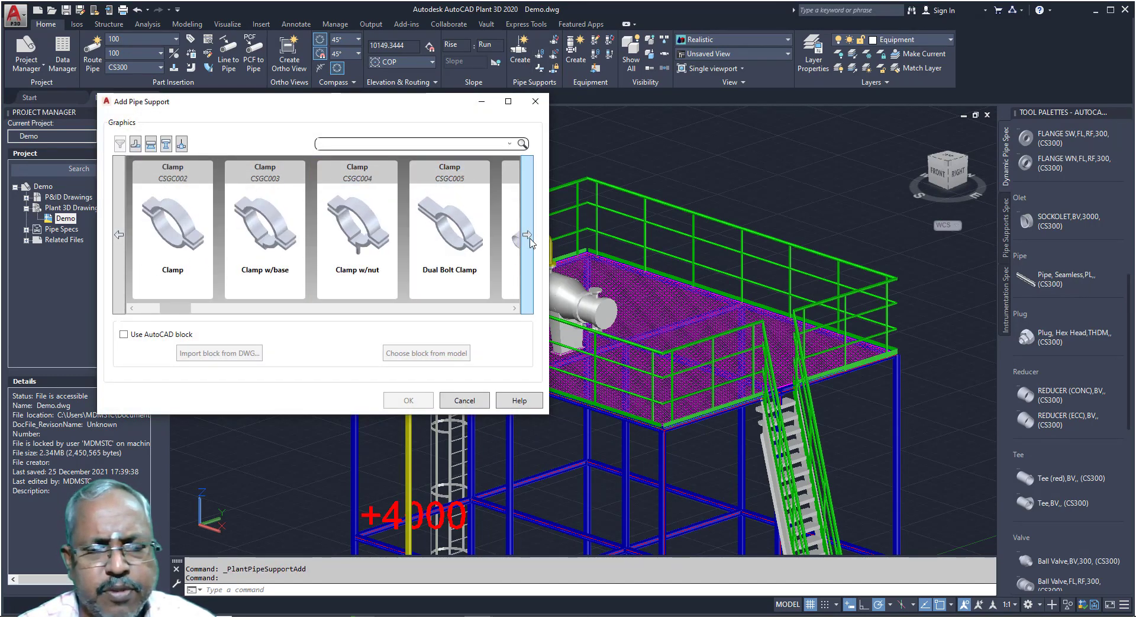
click(529, 242)
click(530, 242)
click(471, 402)
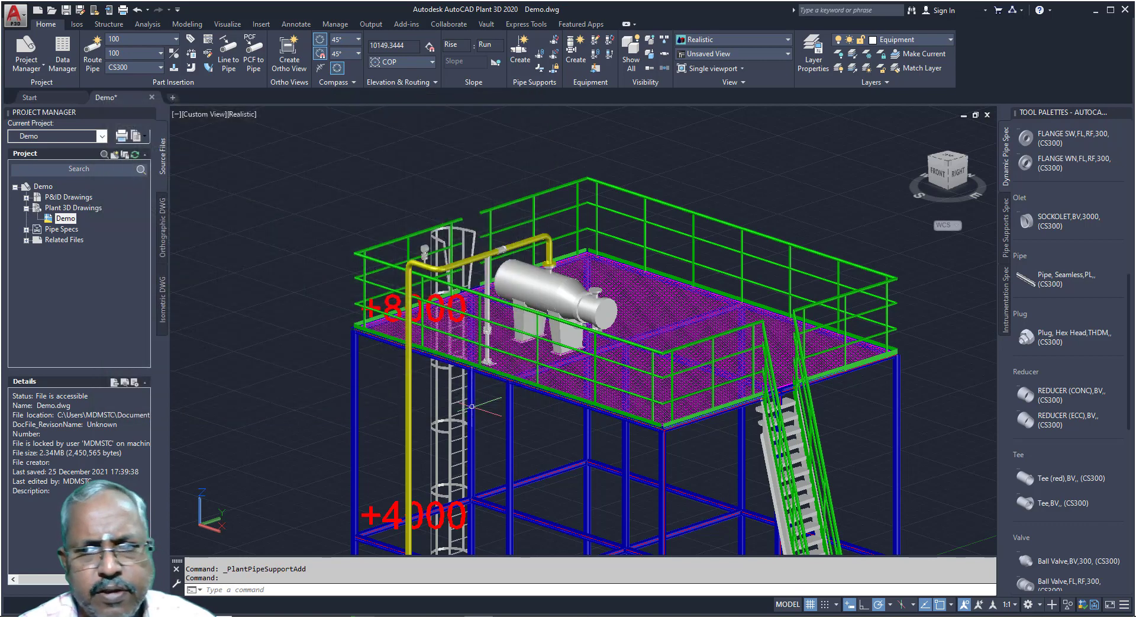
click(1008, 242)
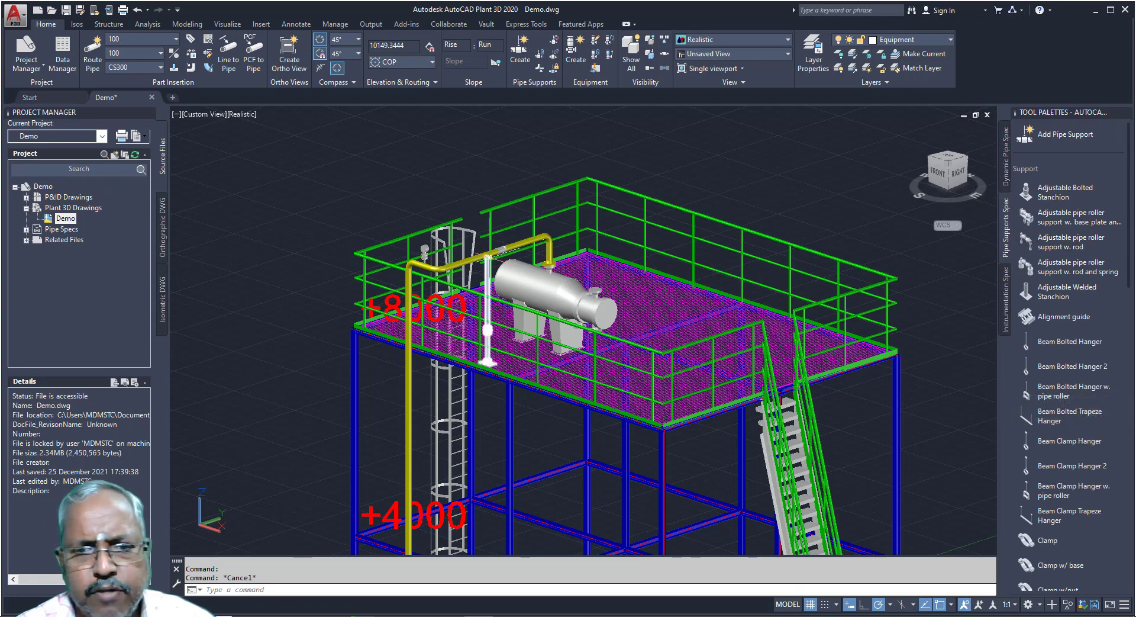
scroll(494, 273, up, 5)
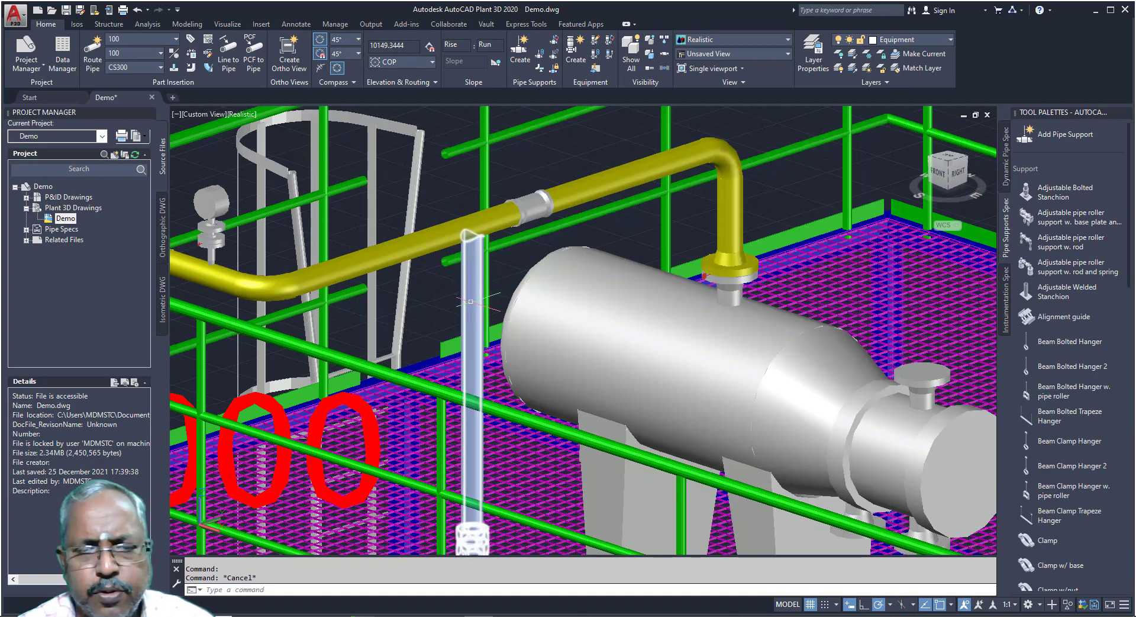
Show the Instrumentation Spec palette and list orthographic drawings DEMO_ORTHO and DEMO_ORTHO1.
click(1005, 314)
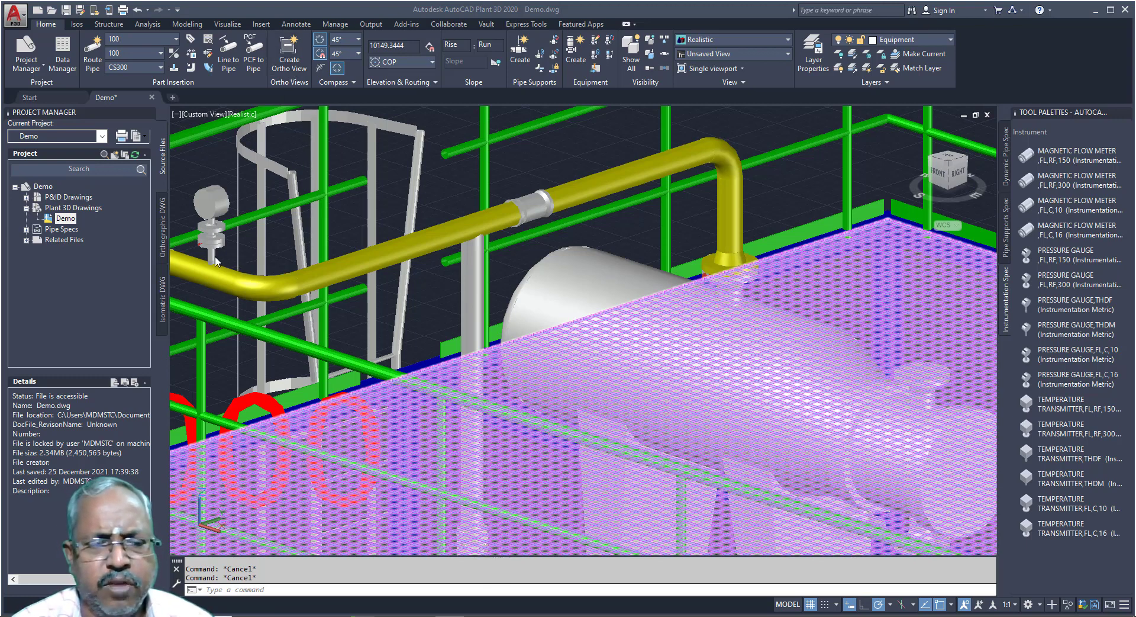
click(164, 241)
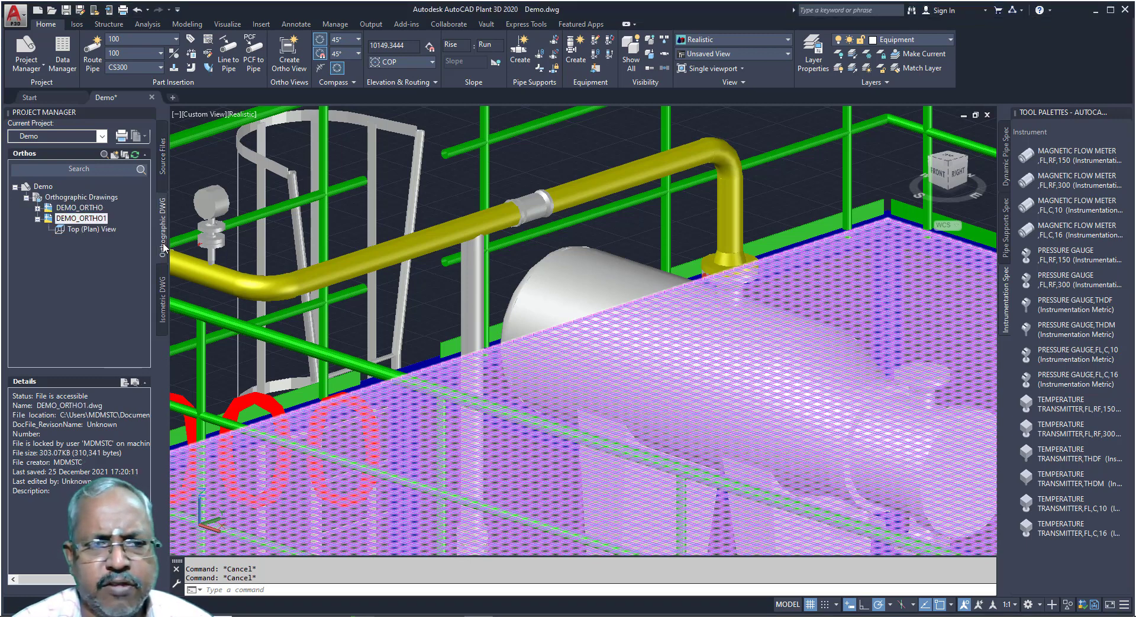
Open DEMO_ORTHO.dwg and zoom around its top, front, right and isometric views and title block.
double_click(82, 208)
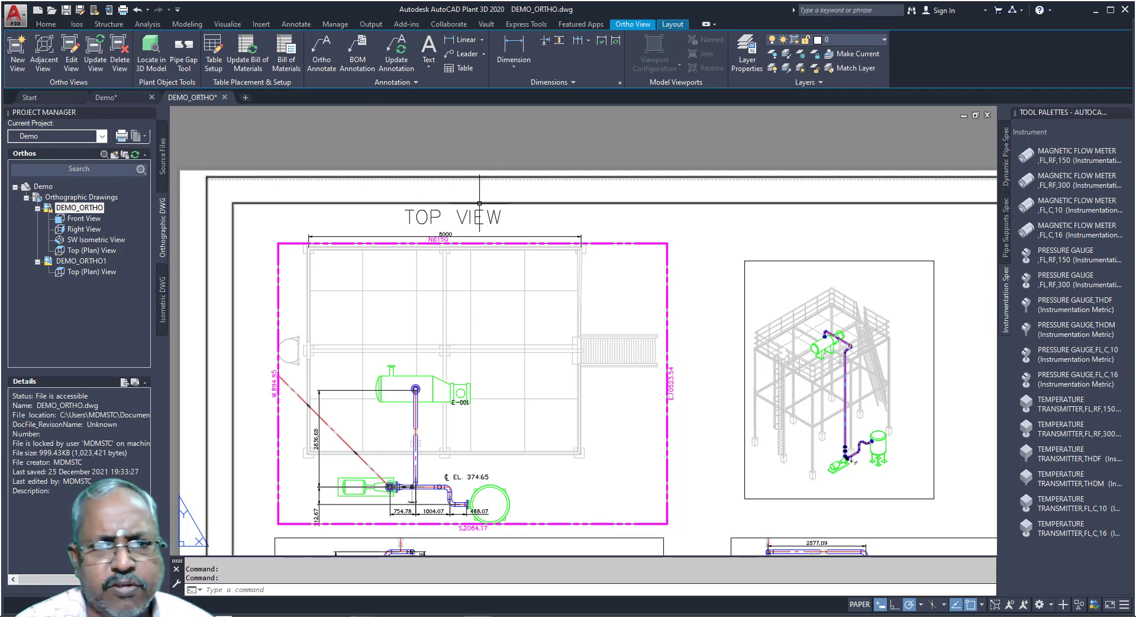
scroll(459, 211, down, 4)
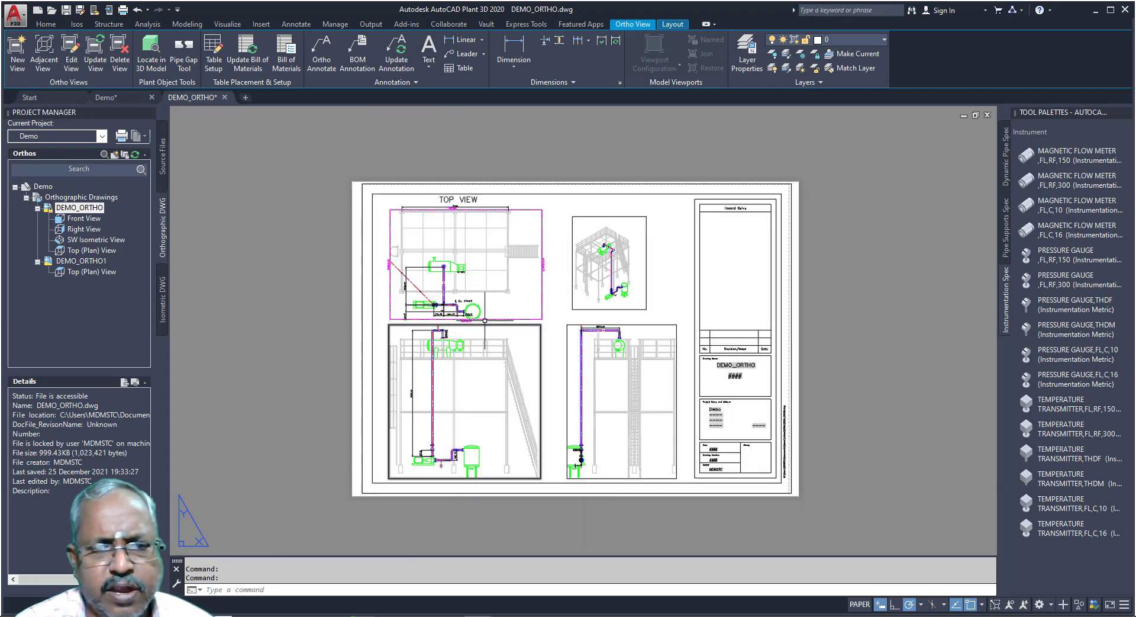
scroll(486, 312, up, 4)
scroll(490, 347, up, 4)
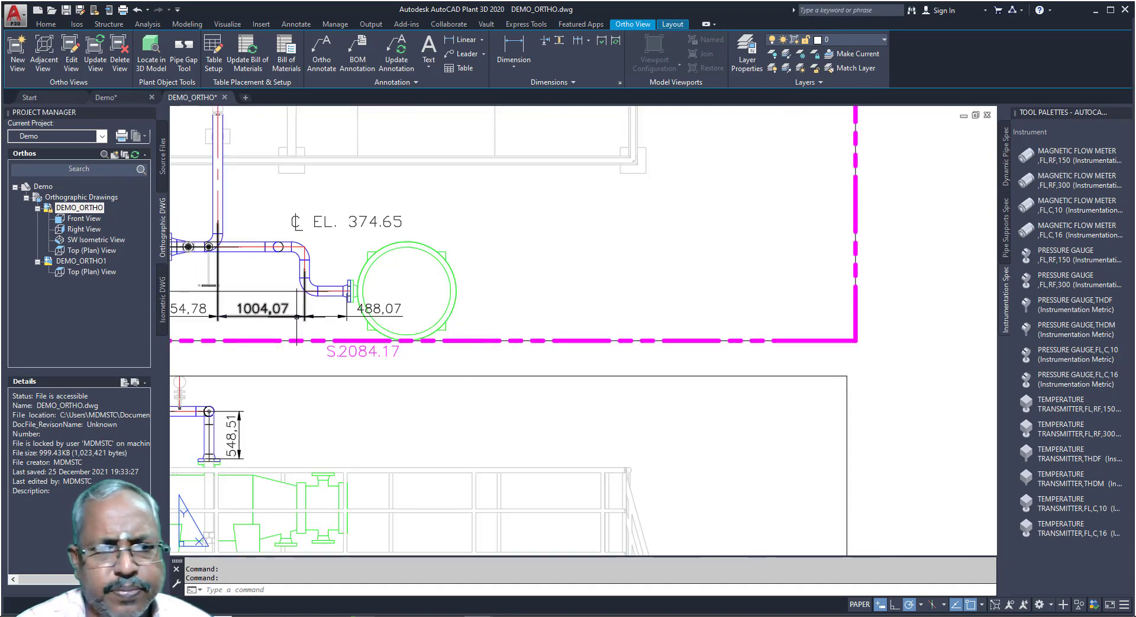
scroll(297, 316, down, 4)
scroll(317, 278, up, 1)
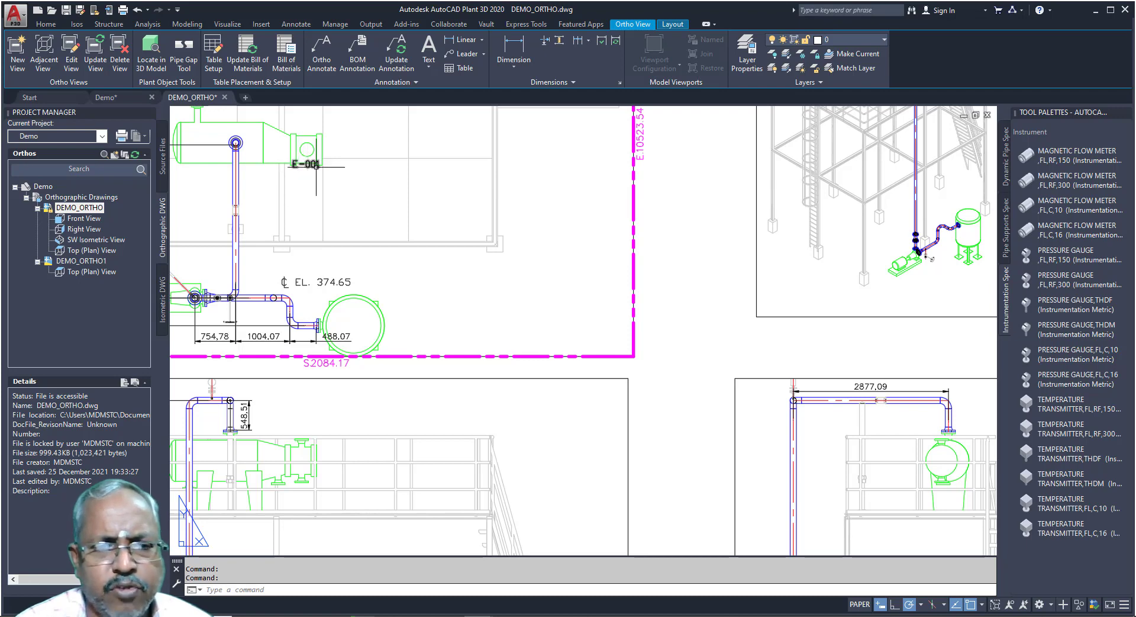
scroll(432, 209, down, 4)
scroll(462, 230, down, 2)
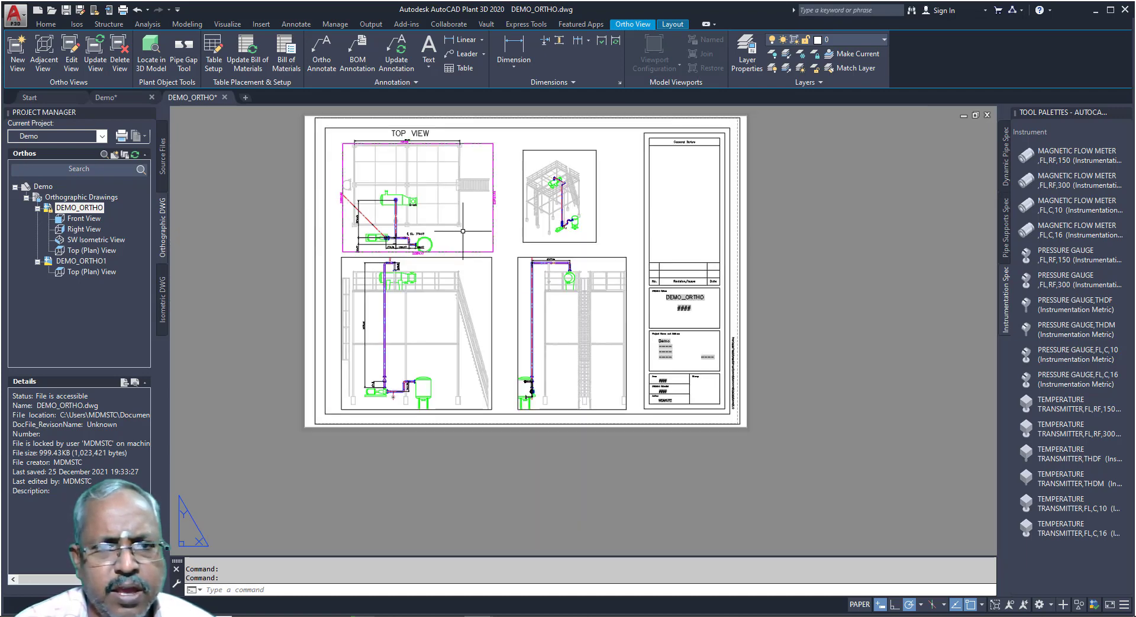
scroll(438, 180, up, 2)
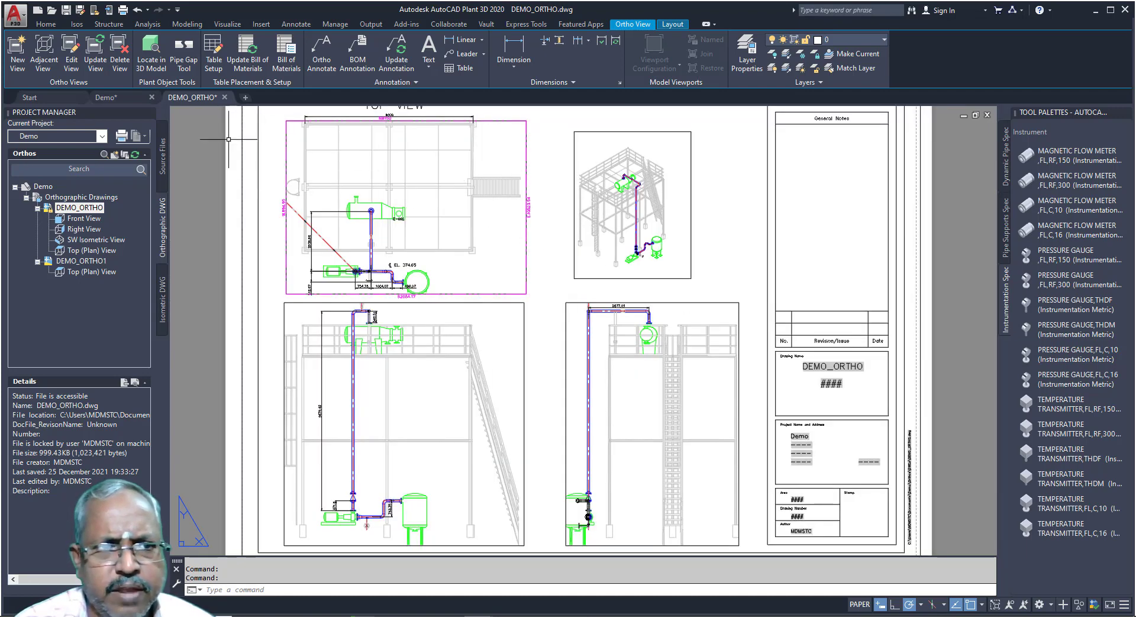
Create an SE Isometric adjacent view from the Top view, place it, and select its viewport.
click(50, 71)
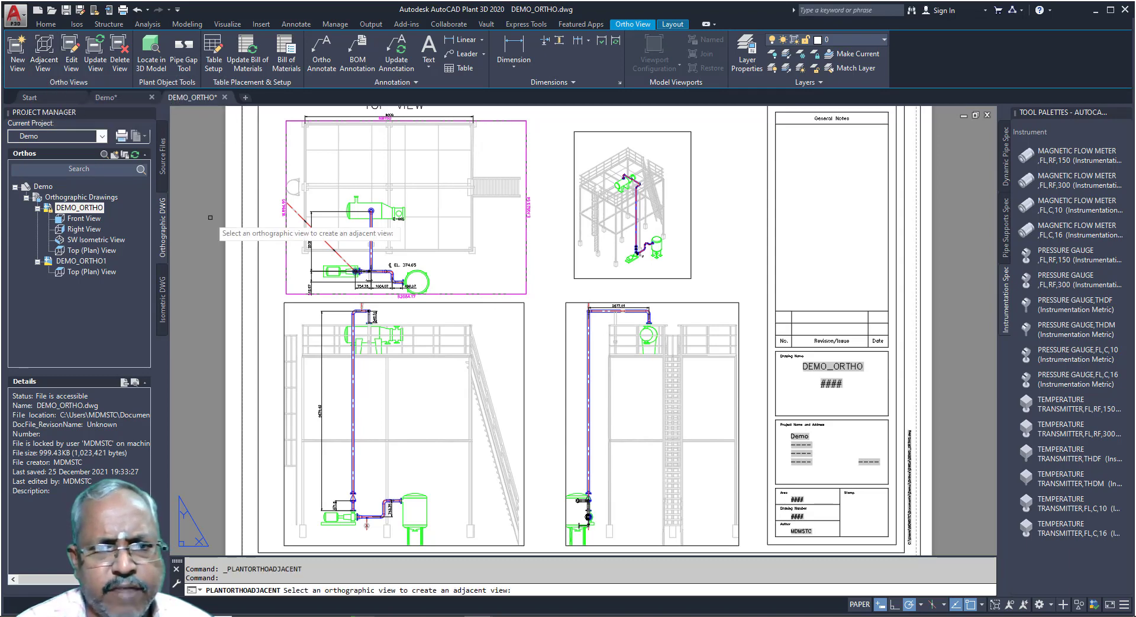
click(446, 279)
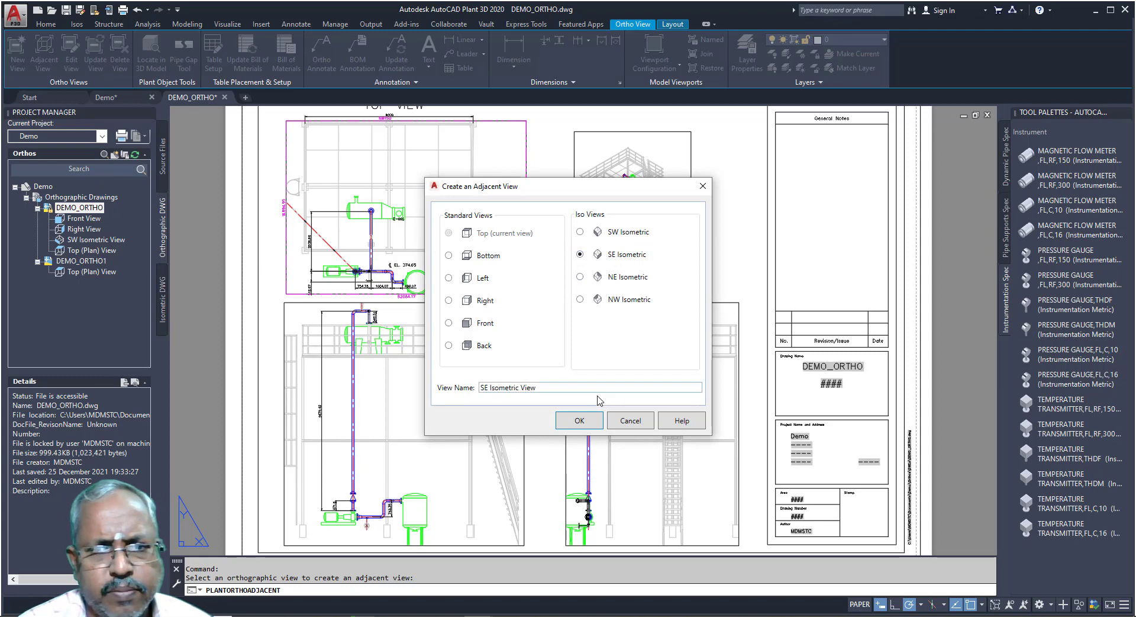
click(579, 420)
scroll(353, 361, down, 5)
click(522, 353)
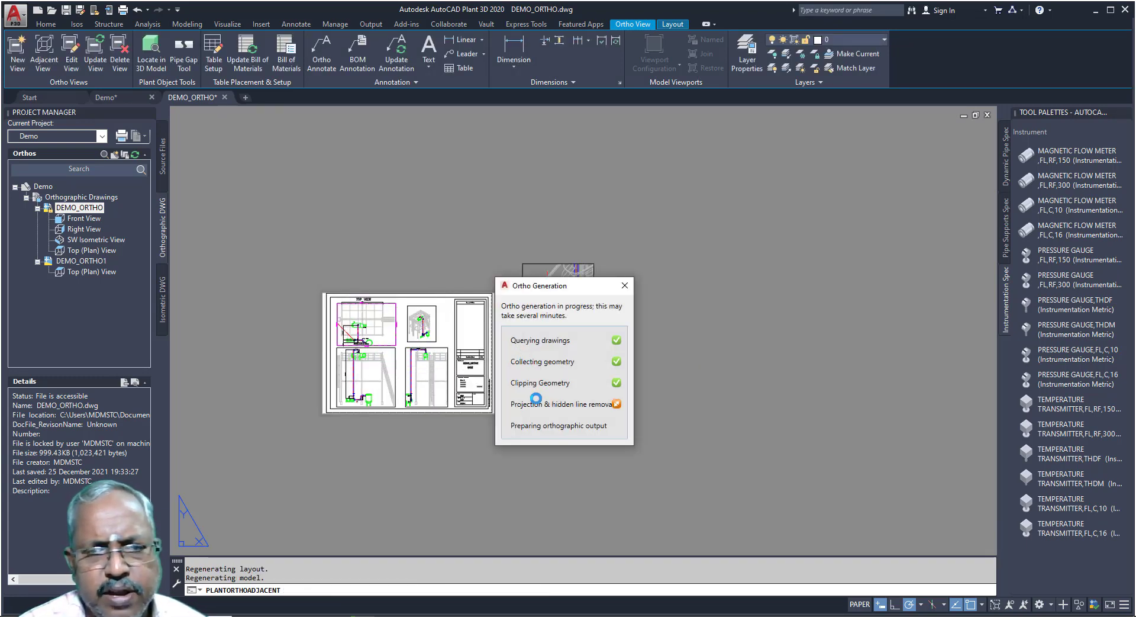
scroll(541, 355, up, 4)
click(608, 456)
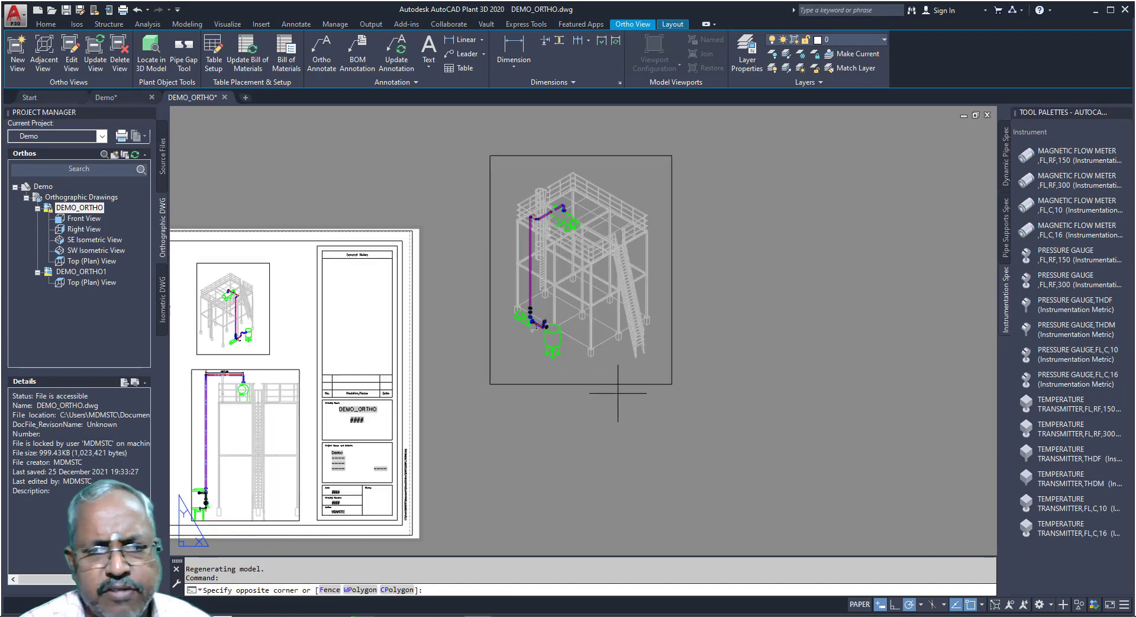
click(558, 289)
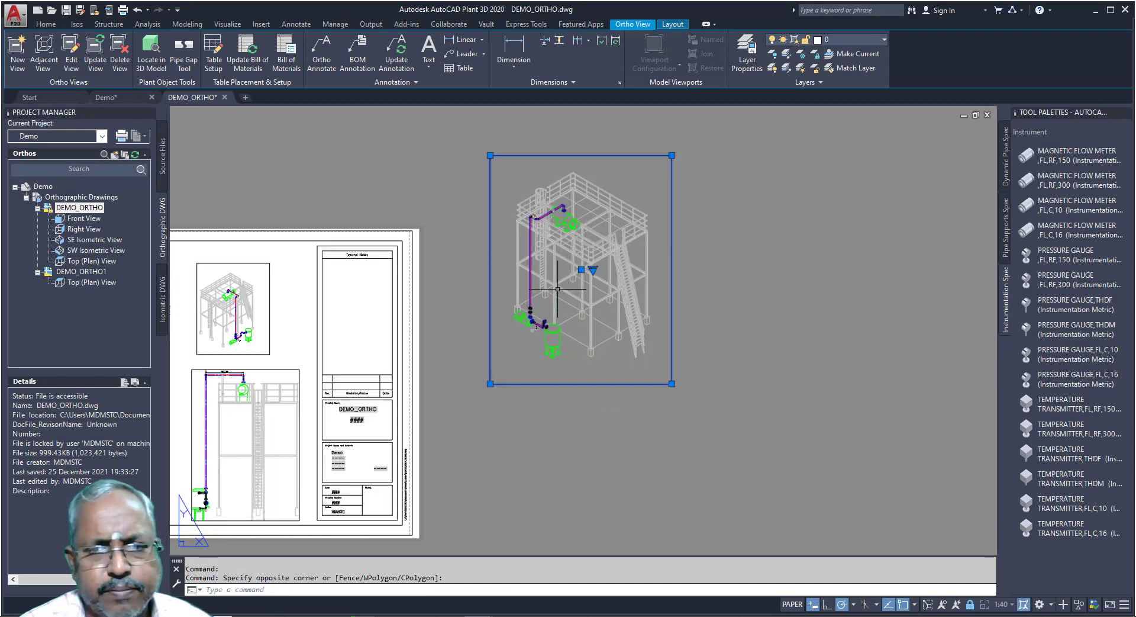
Delete the SE Isometric view from the sheet and select the Top View viewport.
click(115, 69)
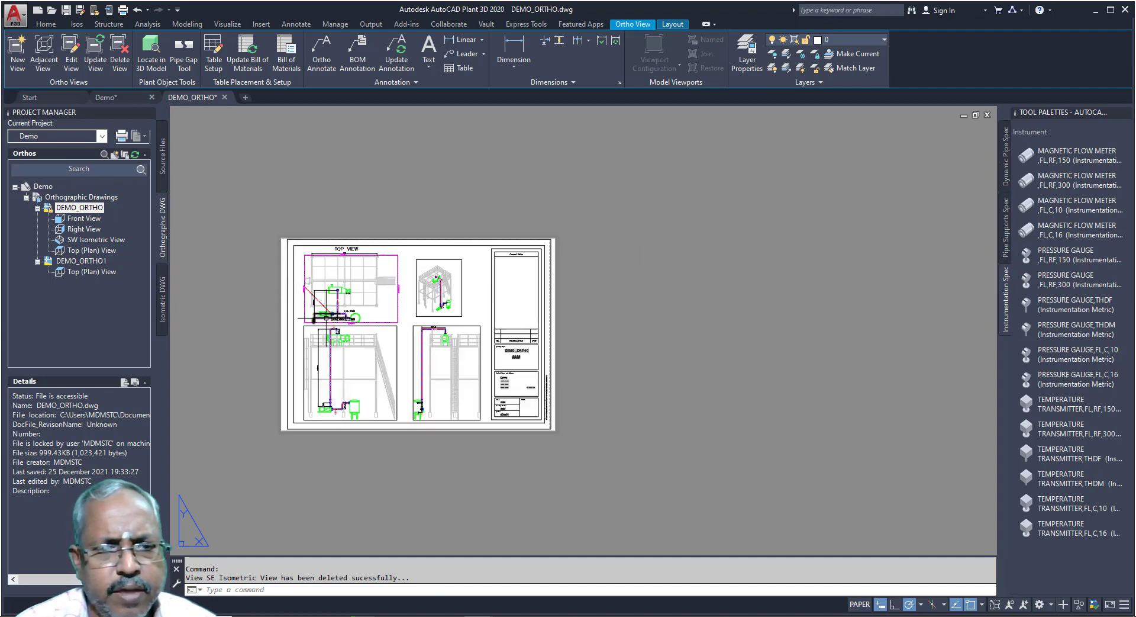
scroll(331, 318, up, 2)
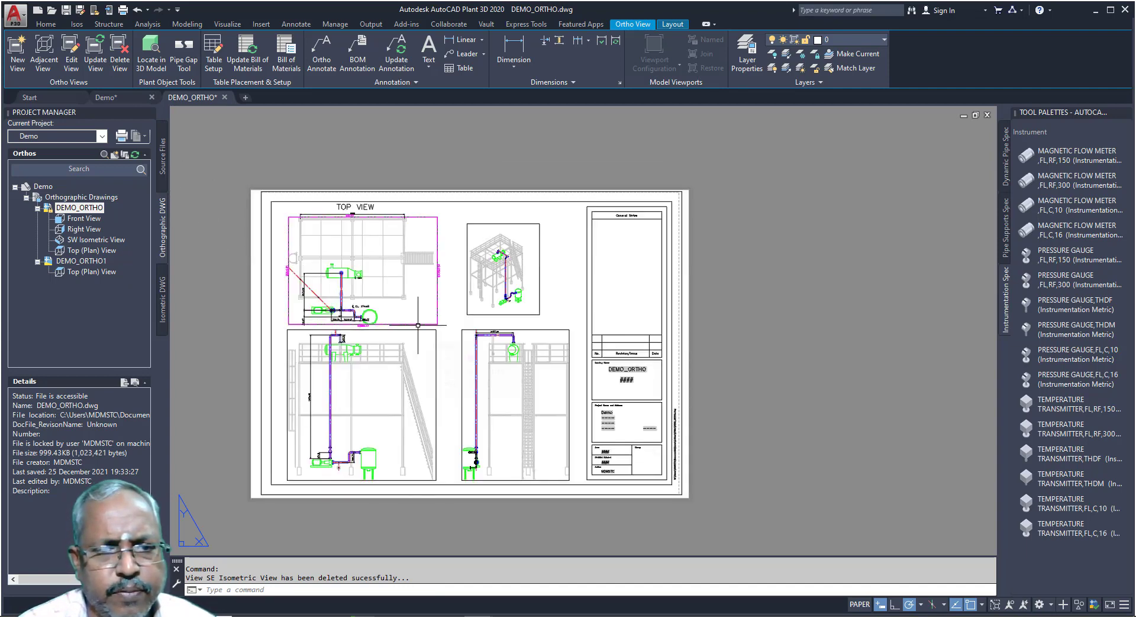
click(418, 325)
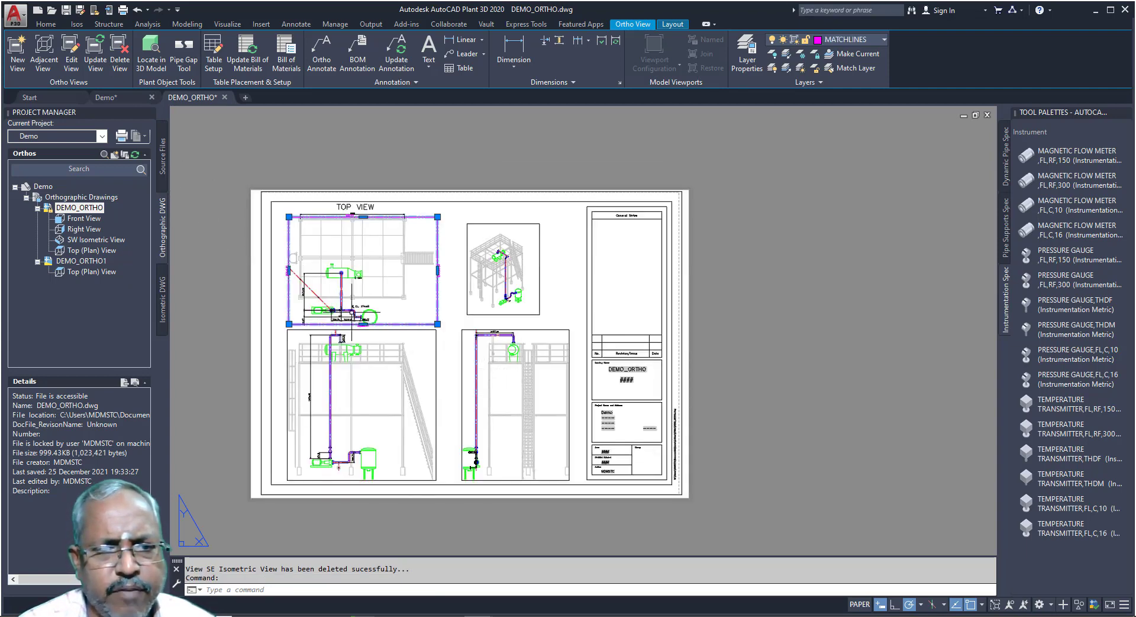
Open the Top view in the Ortho Editor and accept it to regenerate the view.
click(71, 63)
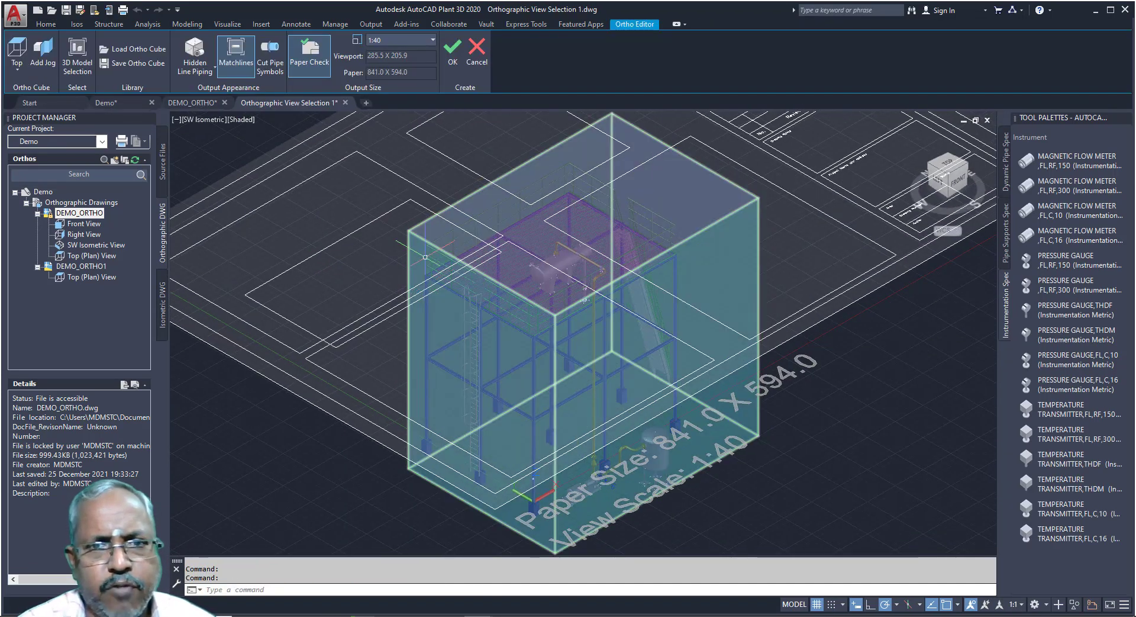
click(452, 62)
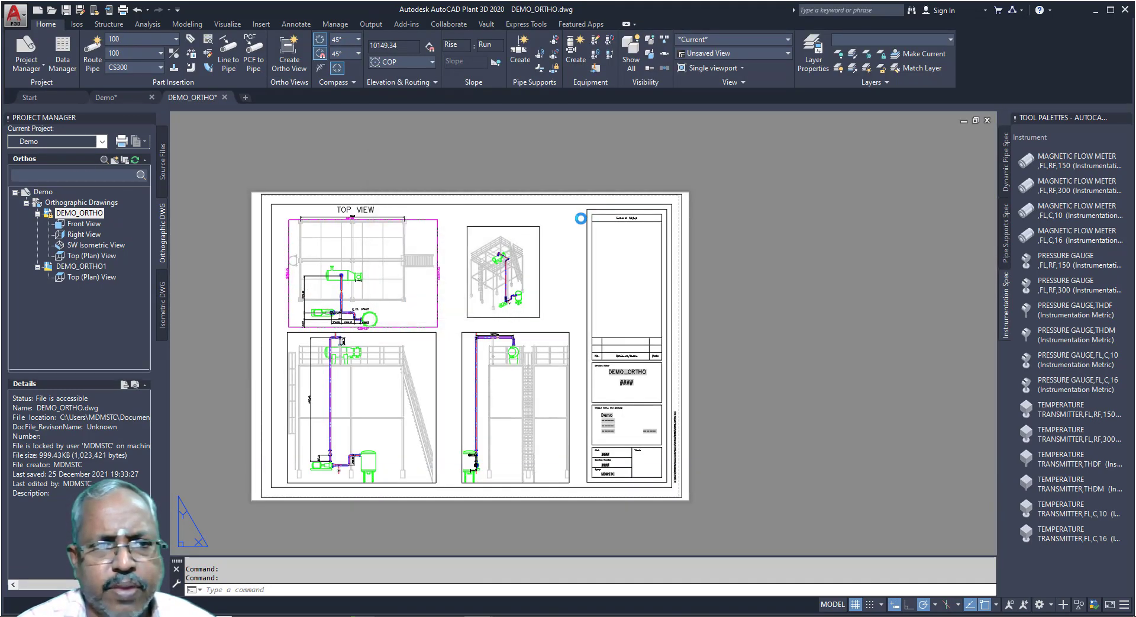
In Demo.dwg, route a branch pipe from the overhead yellow pipe toward the vessel, dismissing warnings.
click(111, 98)
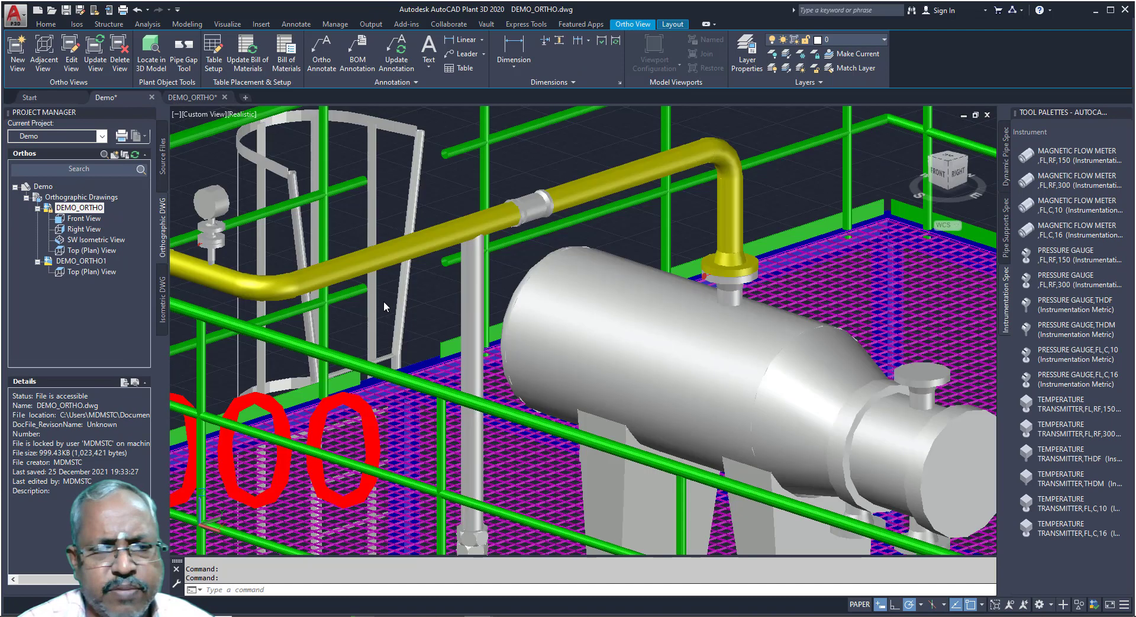
click(378, 252)
click(401, 249)
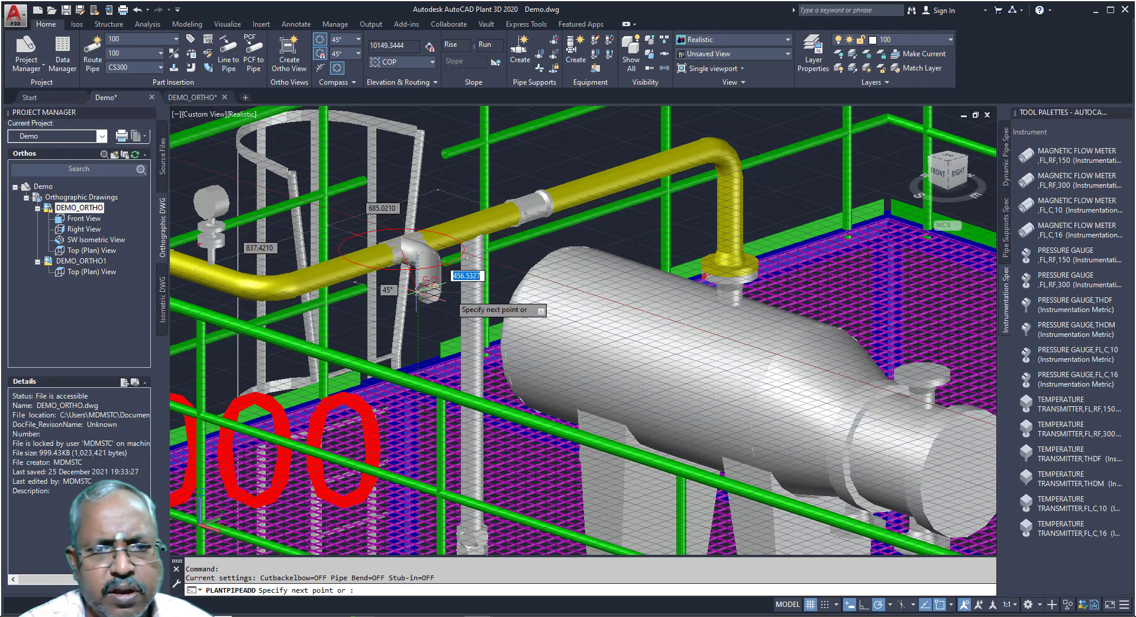
click(568, 332)
key(Escape)
click(641, 333)
click(661, 370)
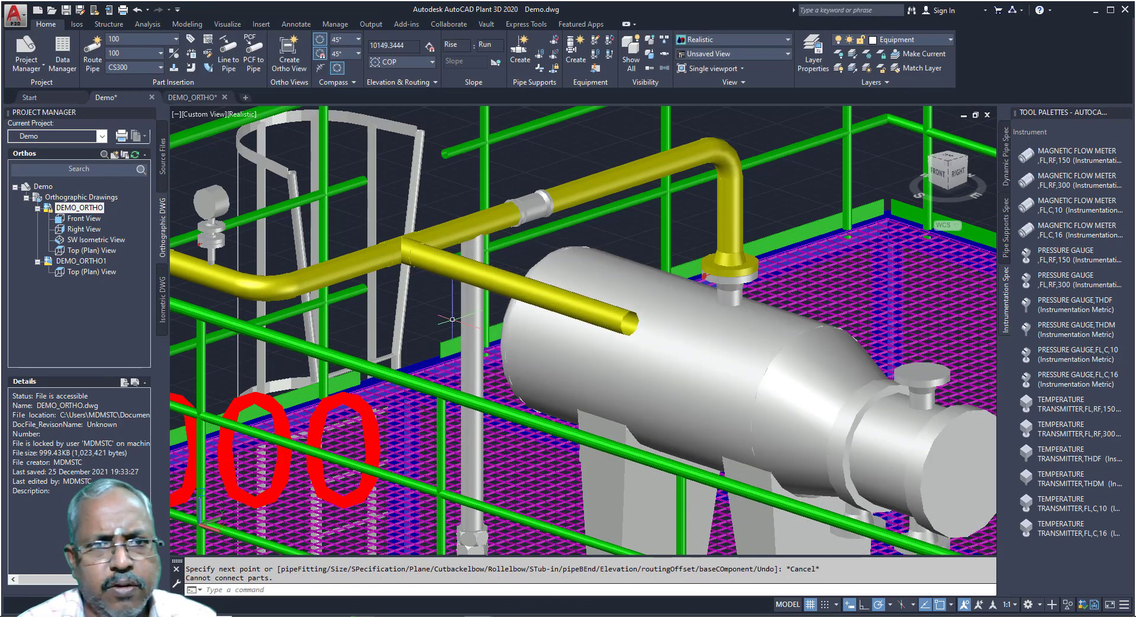
click(192, 97)
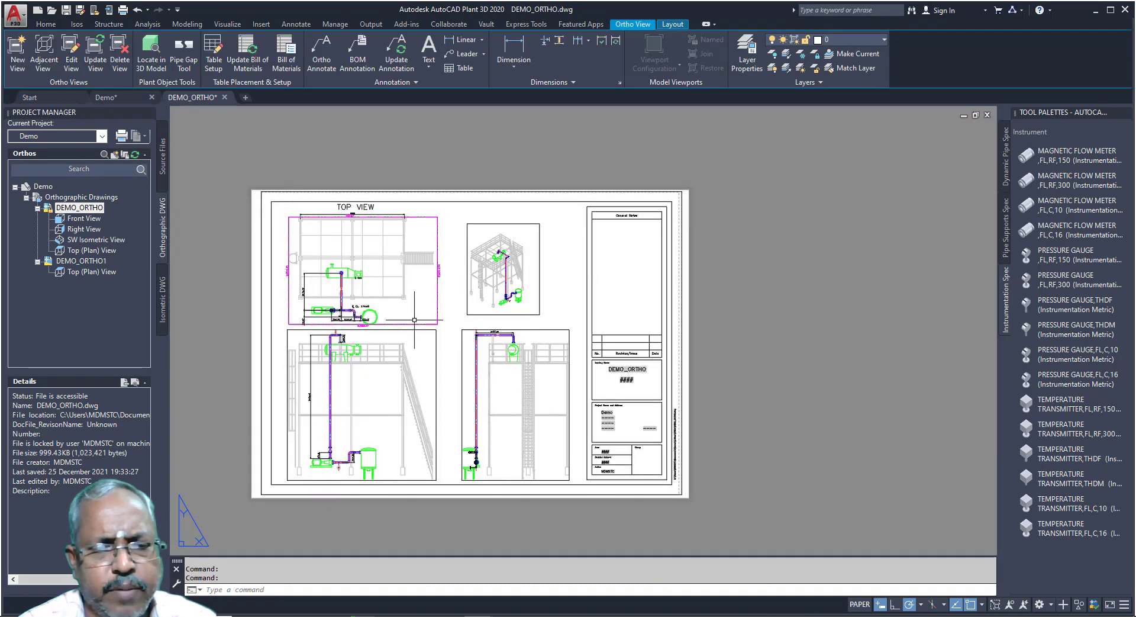
Select the Top (Plan) view boundary and force an update so it shows the new branch.
scroll(426, 322, up, 5)
click(418, 335)
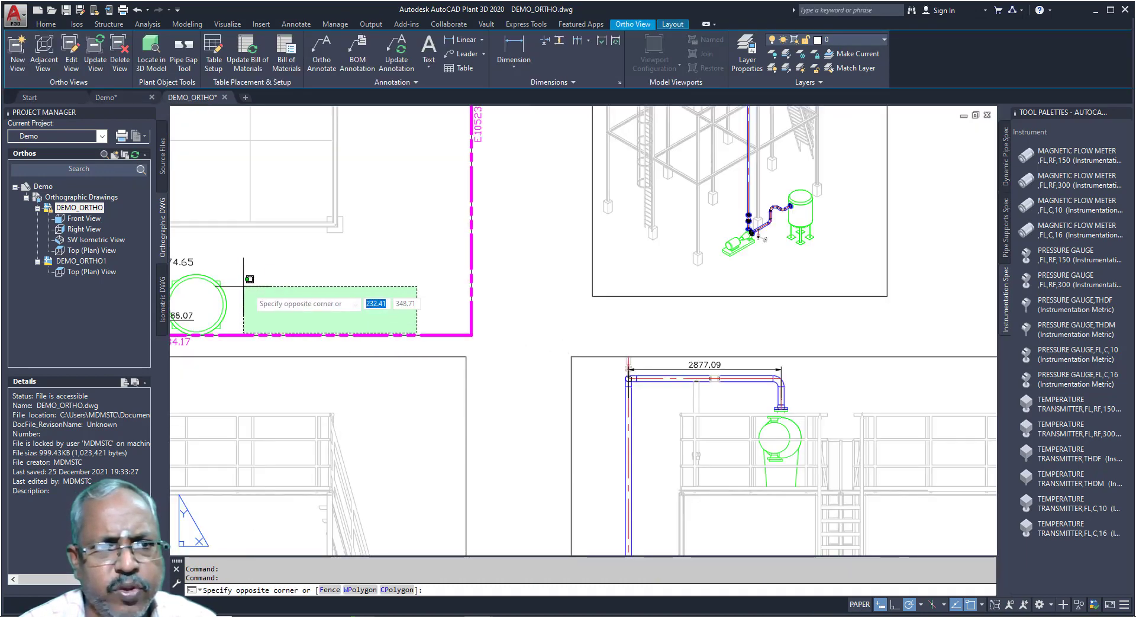
click(214, 237)
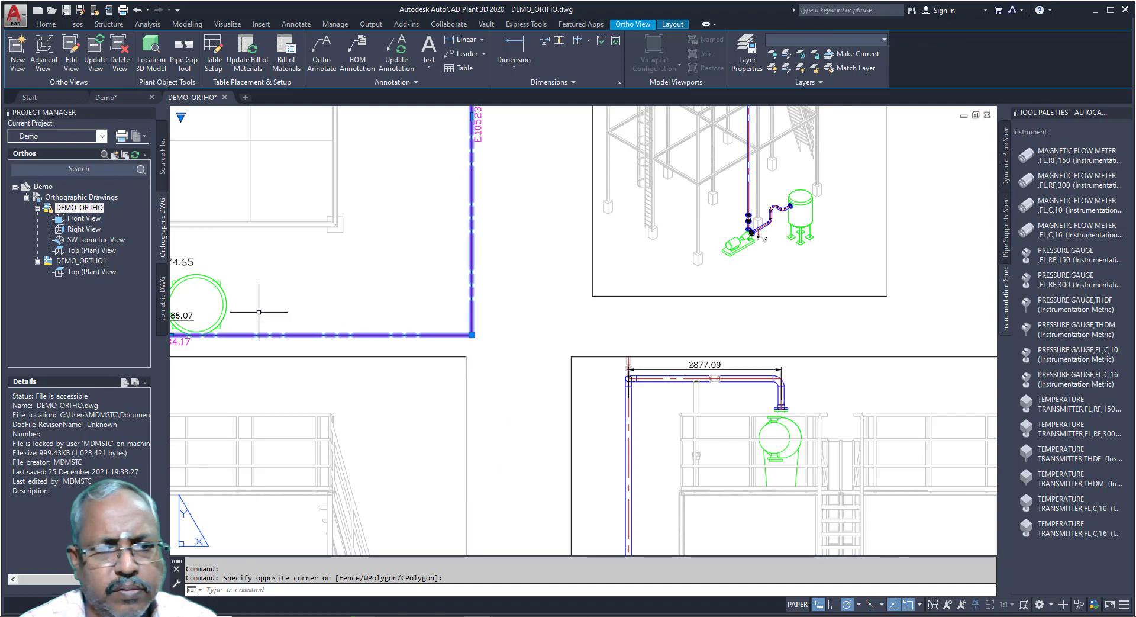
click(96, 52)
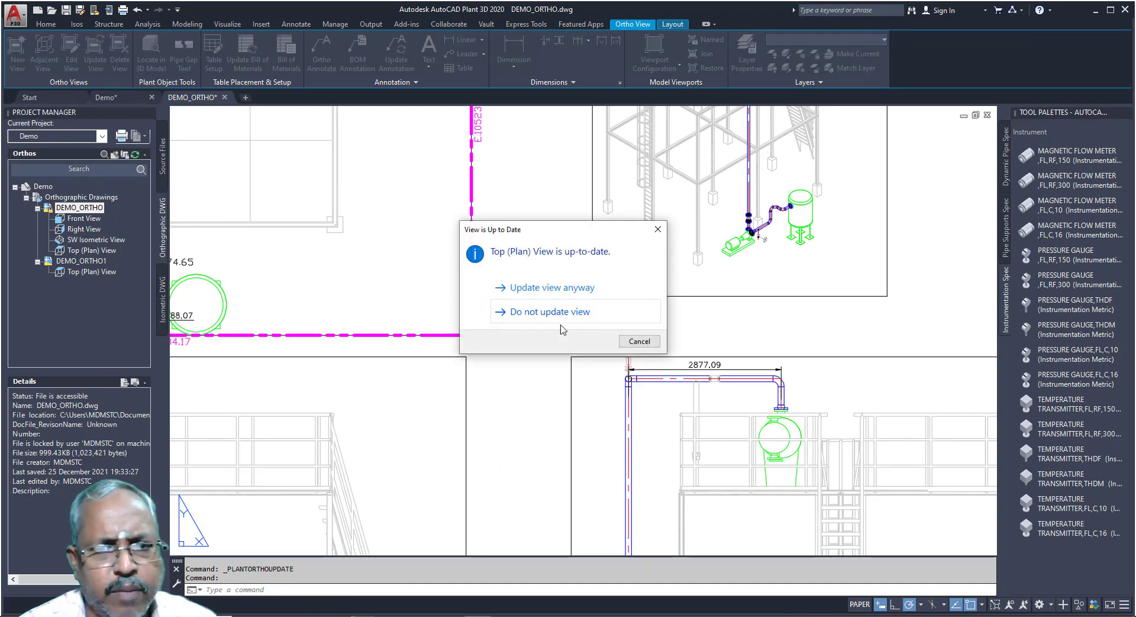
click(578, 298)
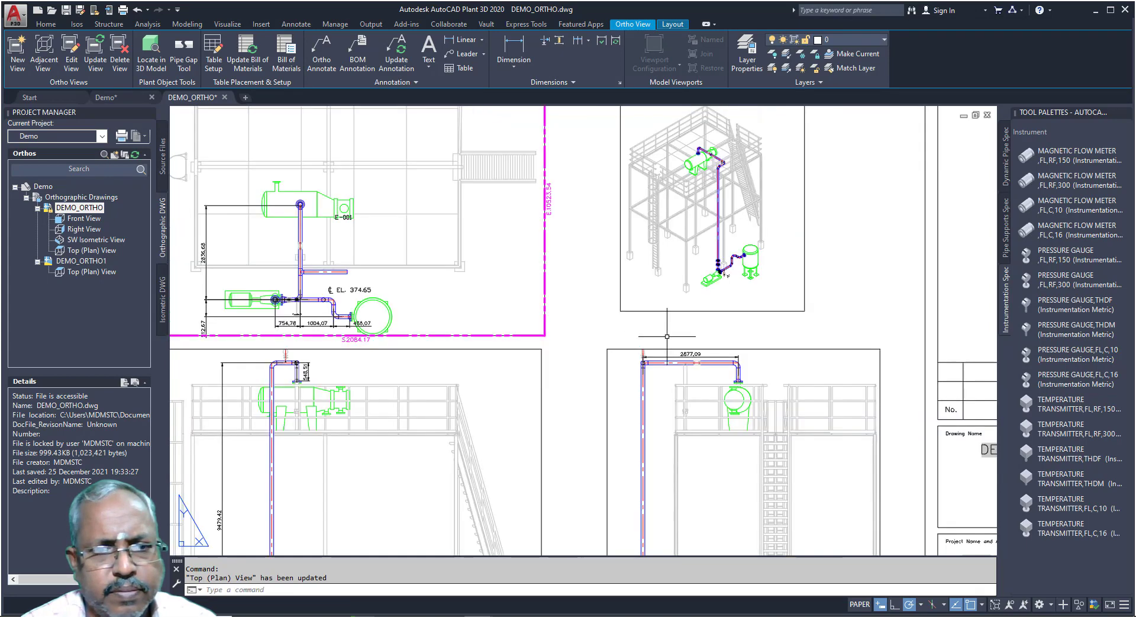
scroll(436, 330, down, 3)
scroll(436, 329, up, 2)
scroll(436, 293, up, 6)
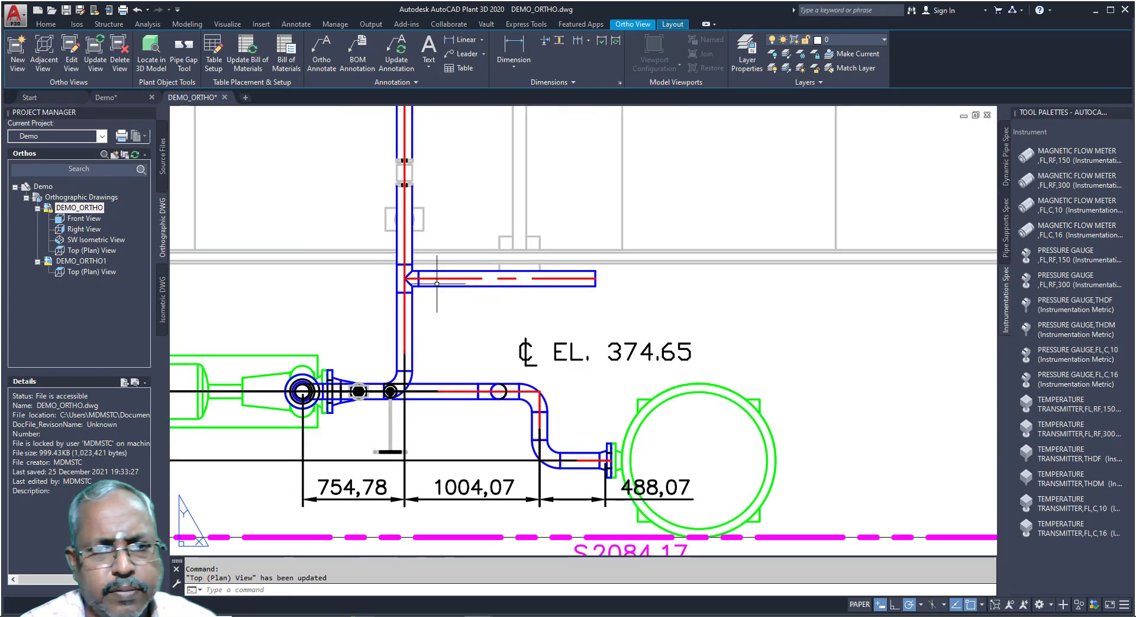
click(104, 97)
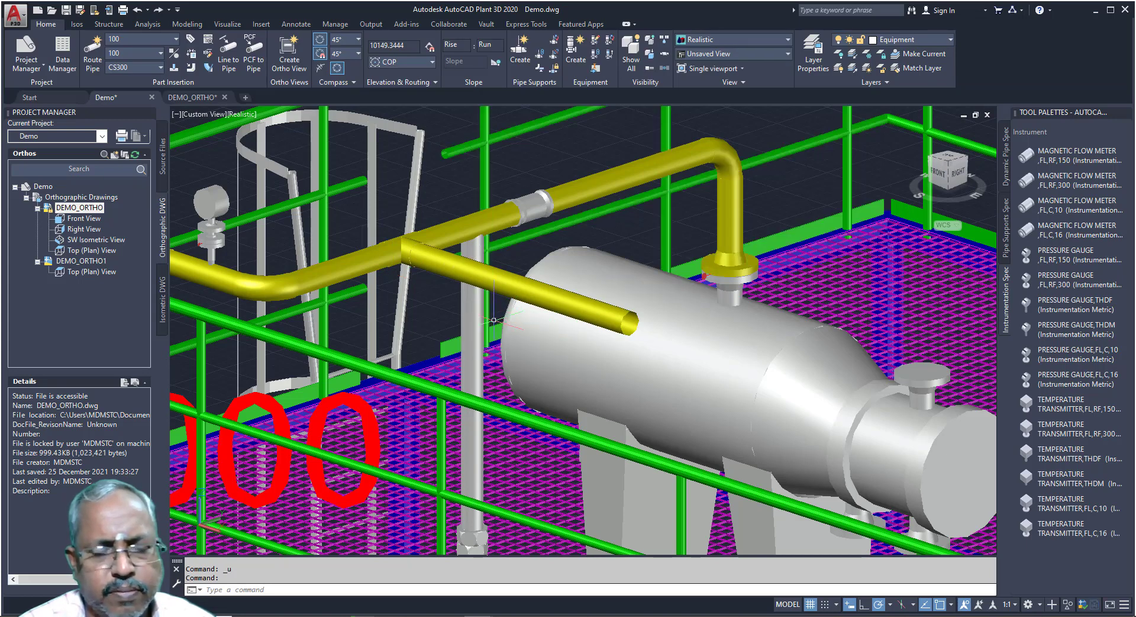
Undo the last pipe branch toward the vessel in Demo.dwg and return to the DEMO_ORTHO sheet.
key(ctrl+z)
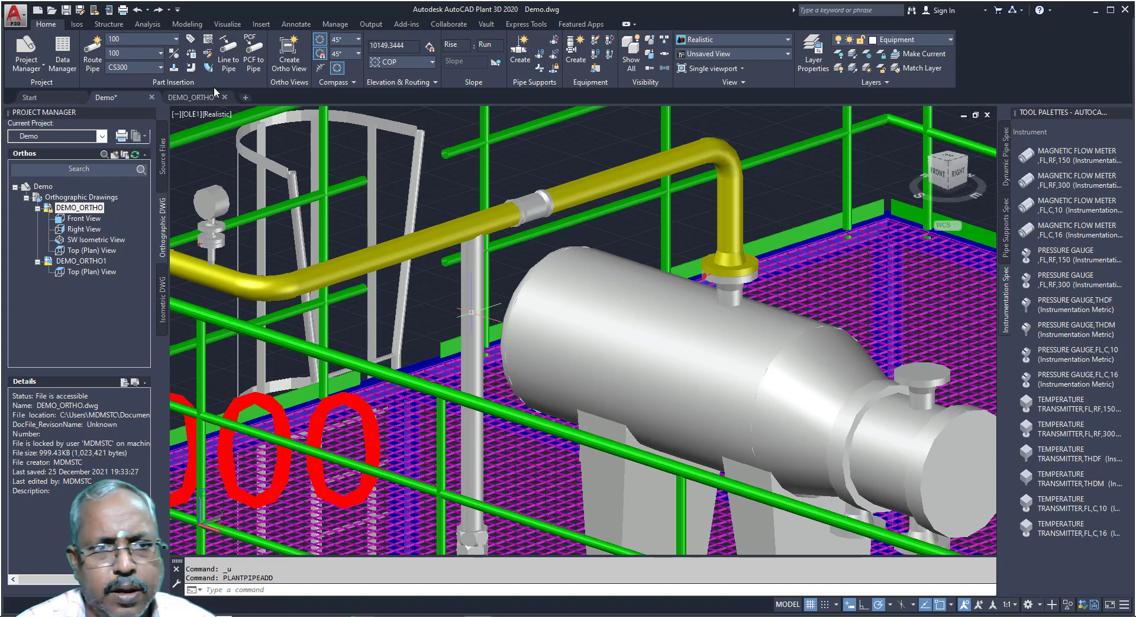
click(191, 97)
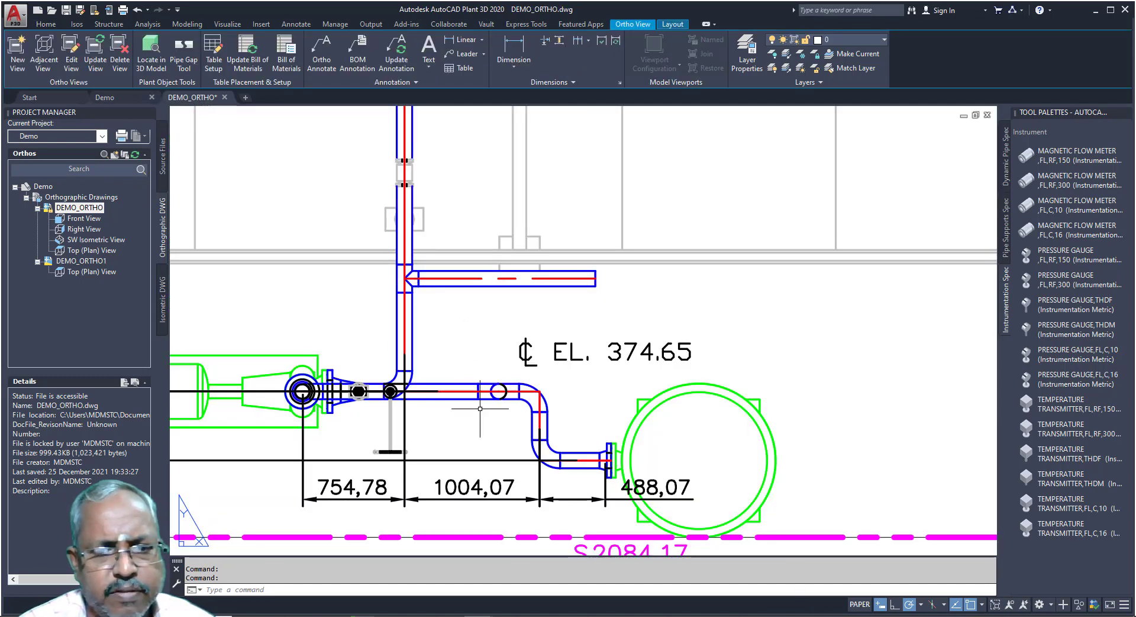
scroll(446, 350, down, 2)
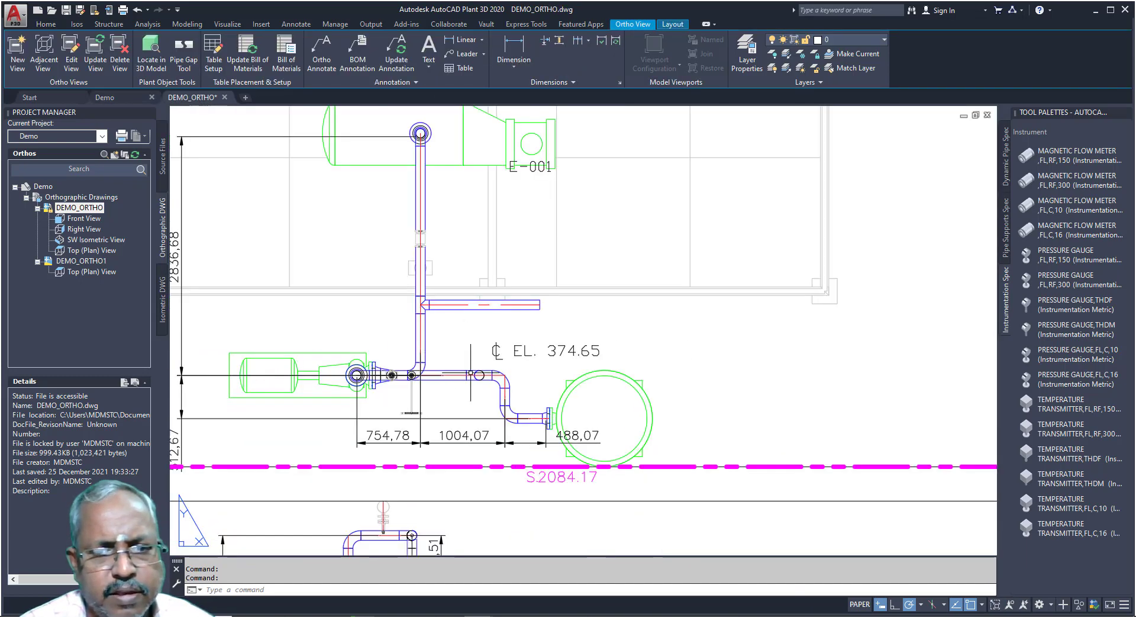
Regenerate the Top (Plan) view so the undone branch disappears, then open DEMO_ORTHO1.
click(641, 466)
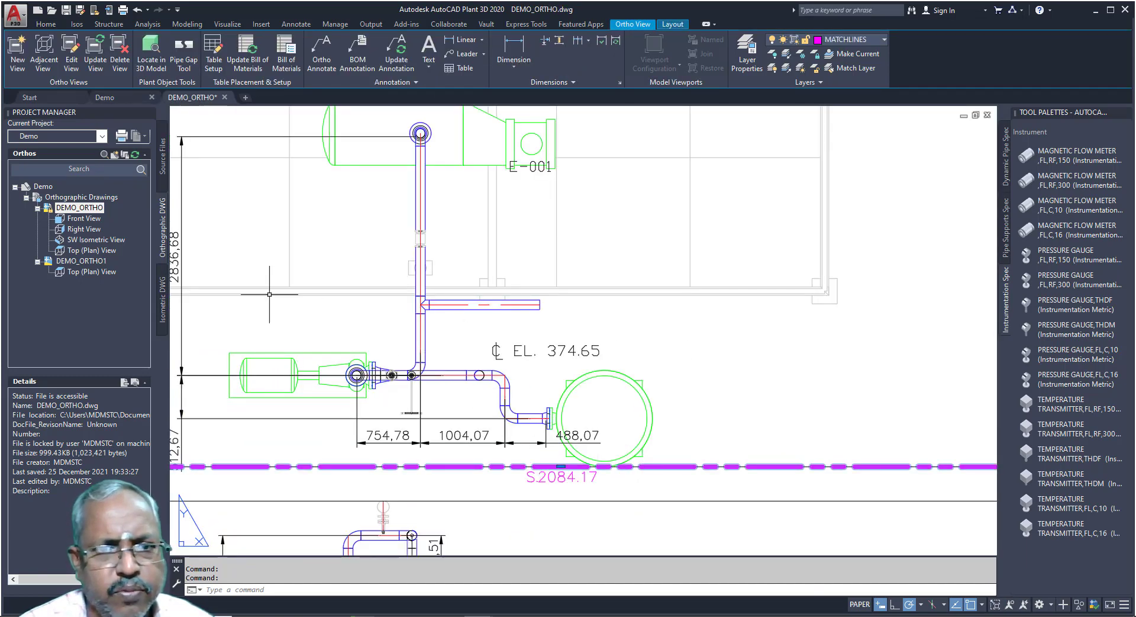
click(100, 71)
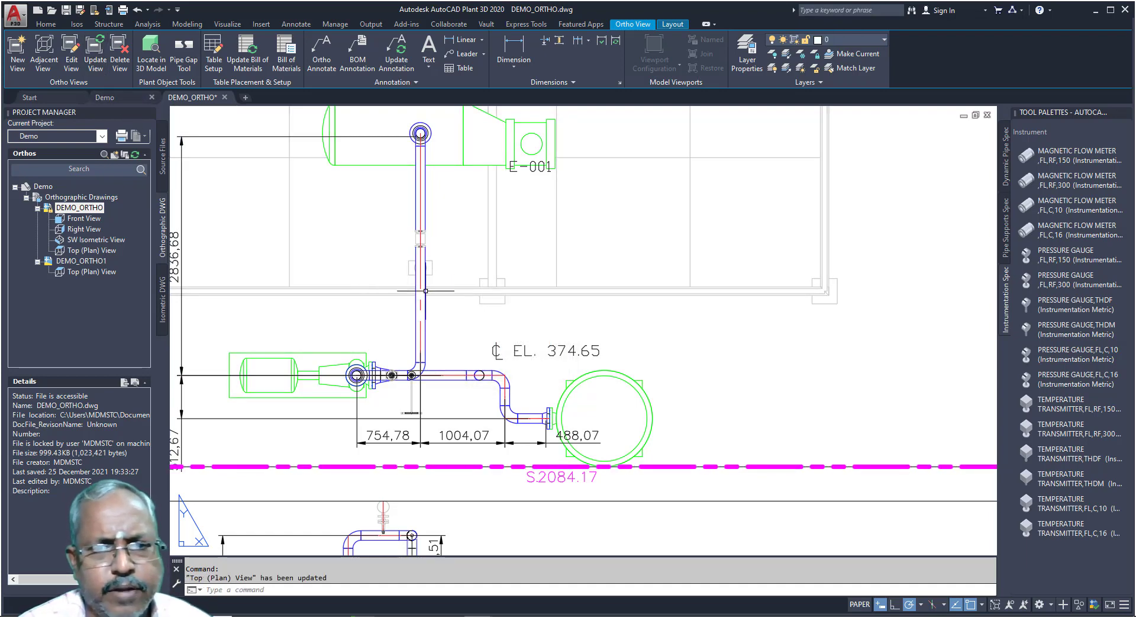
scroll(420, 267, up, 4)
scroll(420, 267, down, 4)
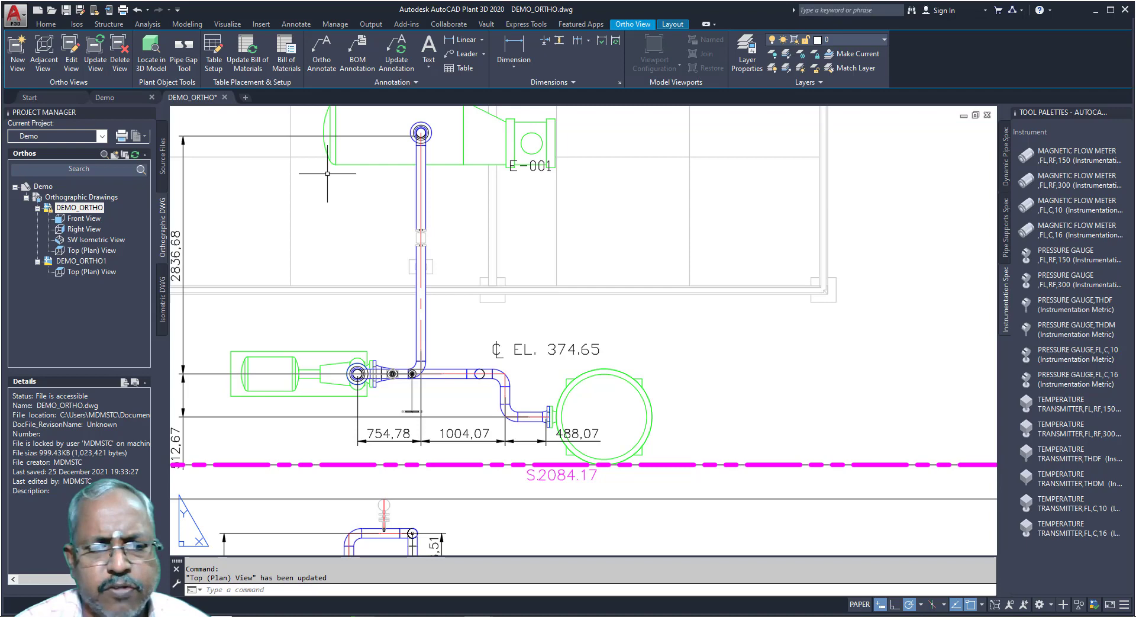
double_click(100, 261)
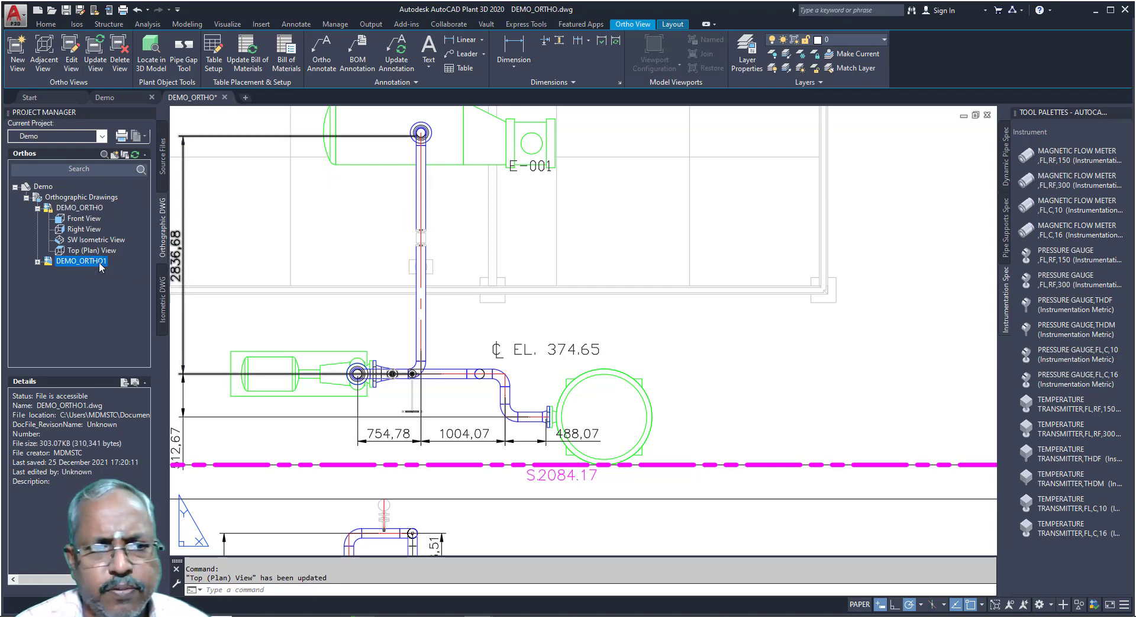
Change item 4's QTY in the bill of materials to 7.
scroll(506, 277, up, 2)
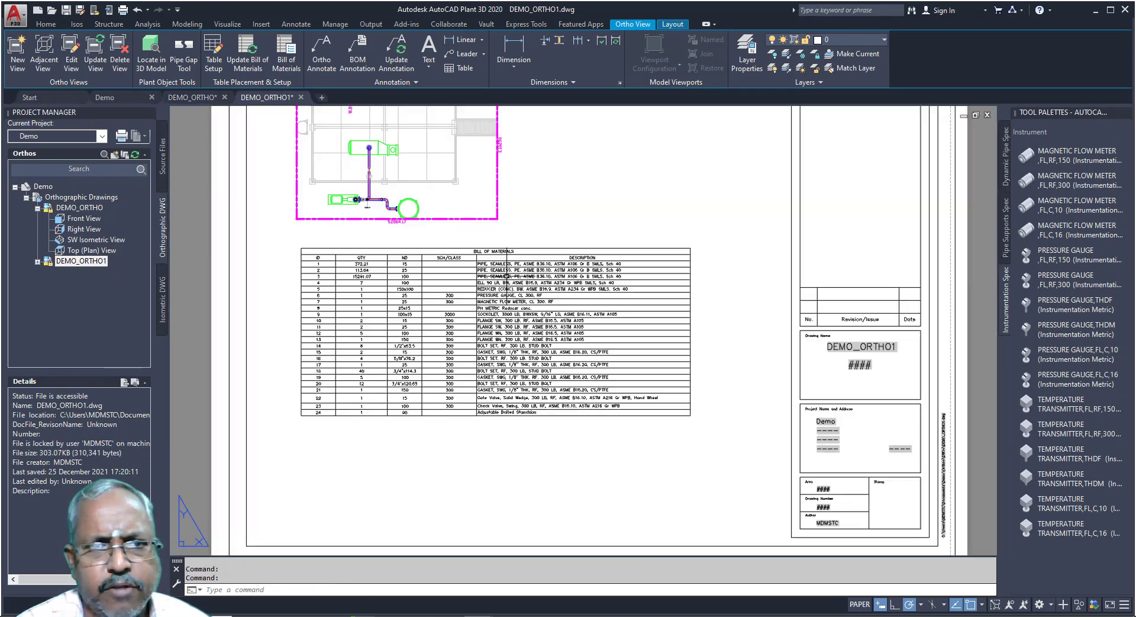
click(531, 326)
key(Escape)
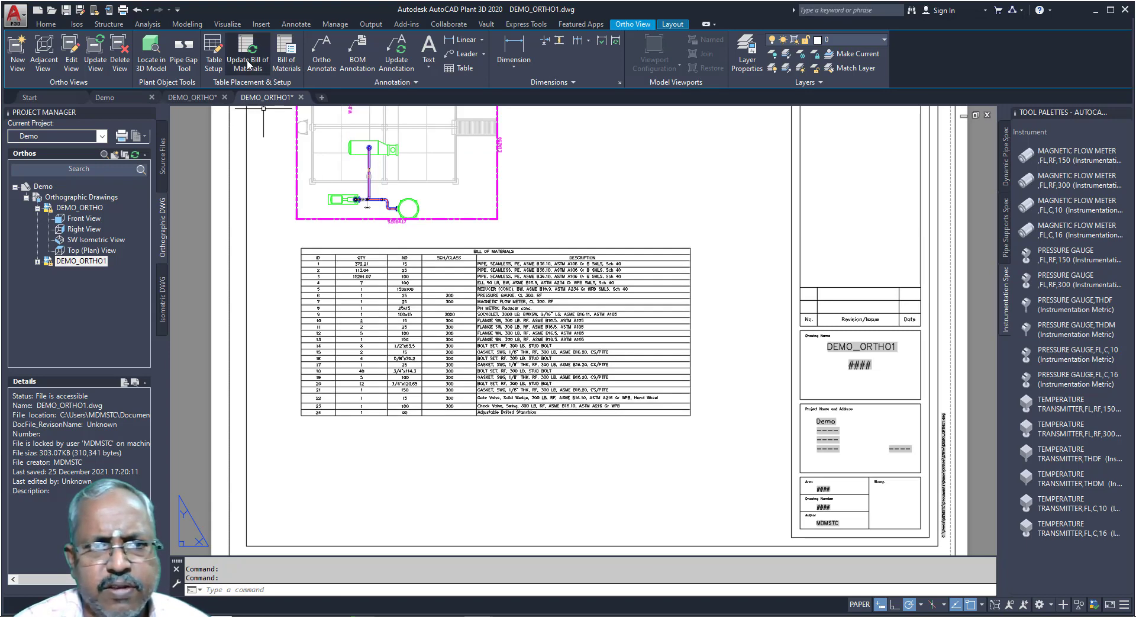
click(361, 283)
text(7)
key(Return)
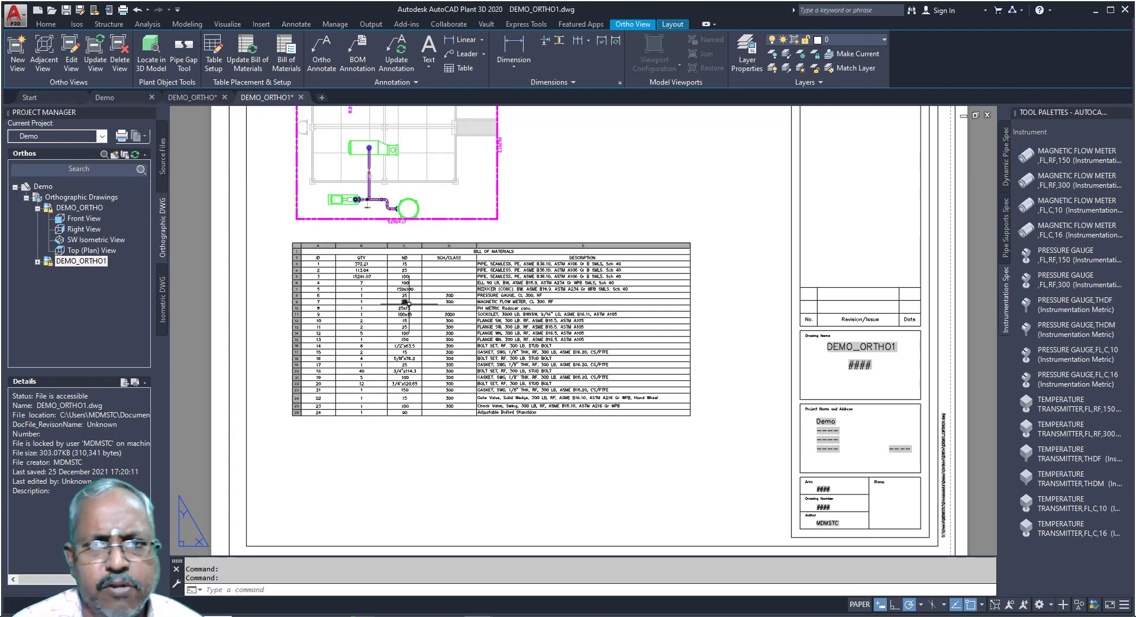
scroll(418, 308, up, 5)
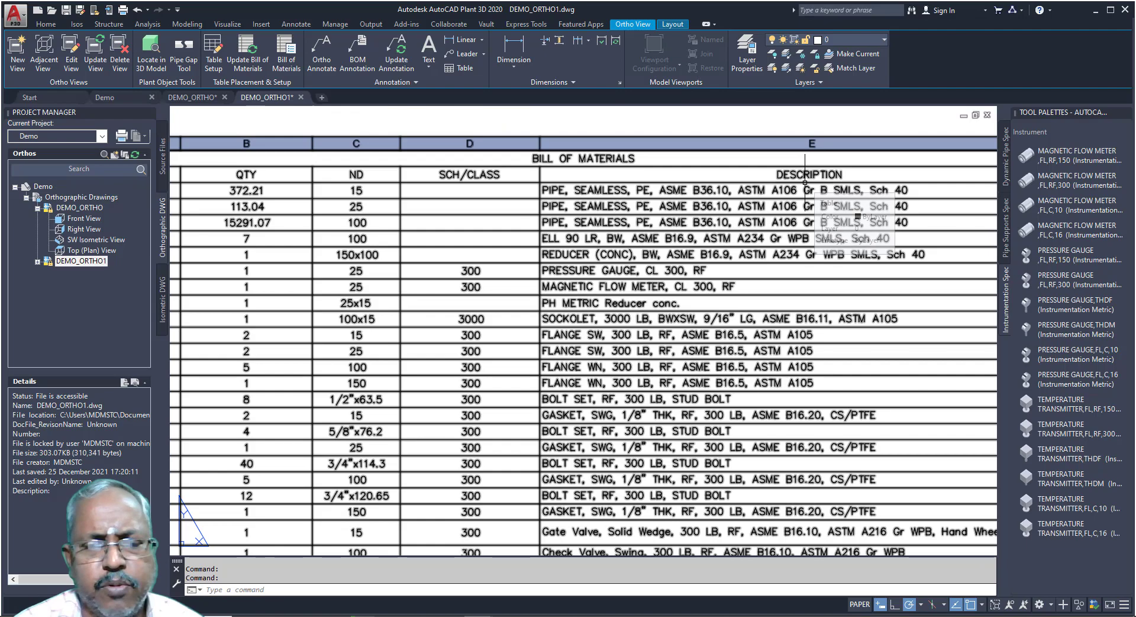
key(Escape)
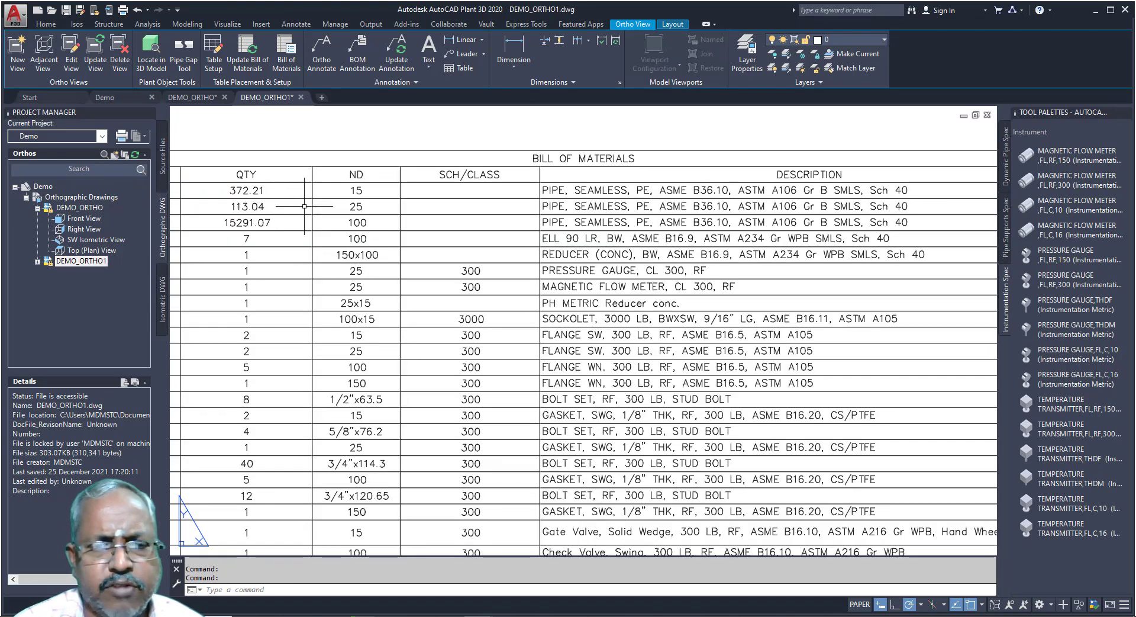
Look over the updated BOM table and bring up the Isos ribbon tab.
scroll(432, 228, down, 4)
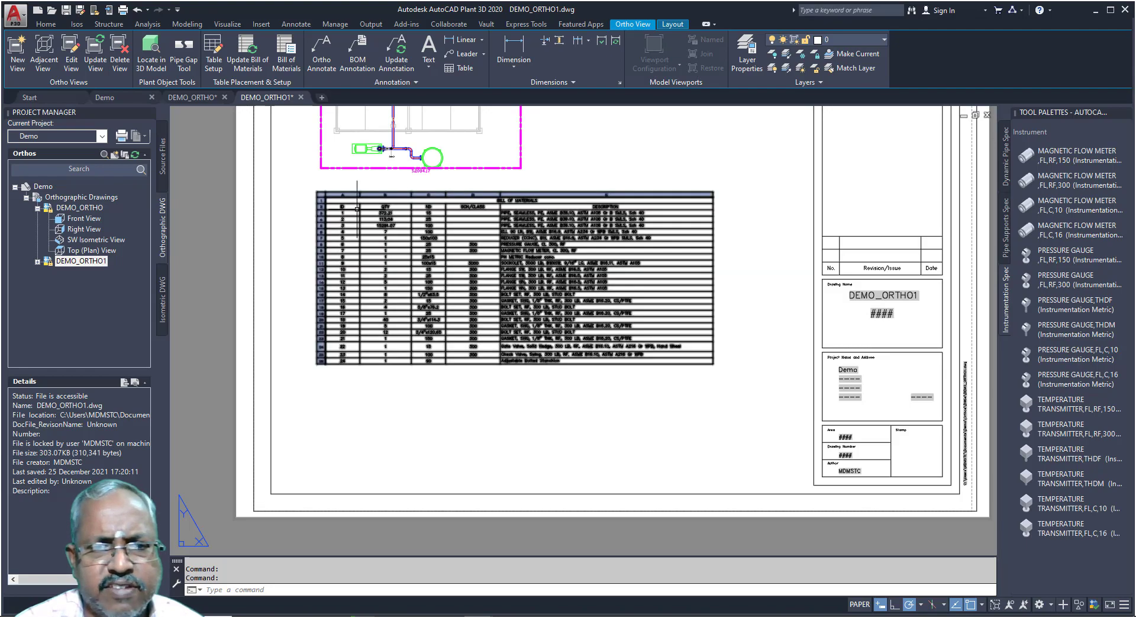
scroll(356, 209, up, 4)
scroll(355, 213, down, 4)
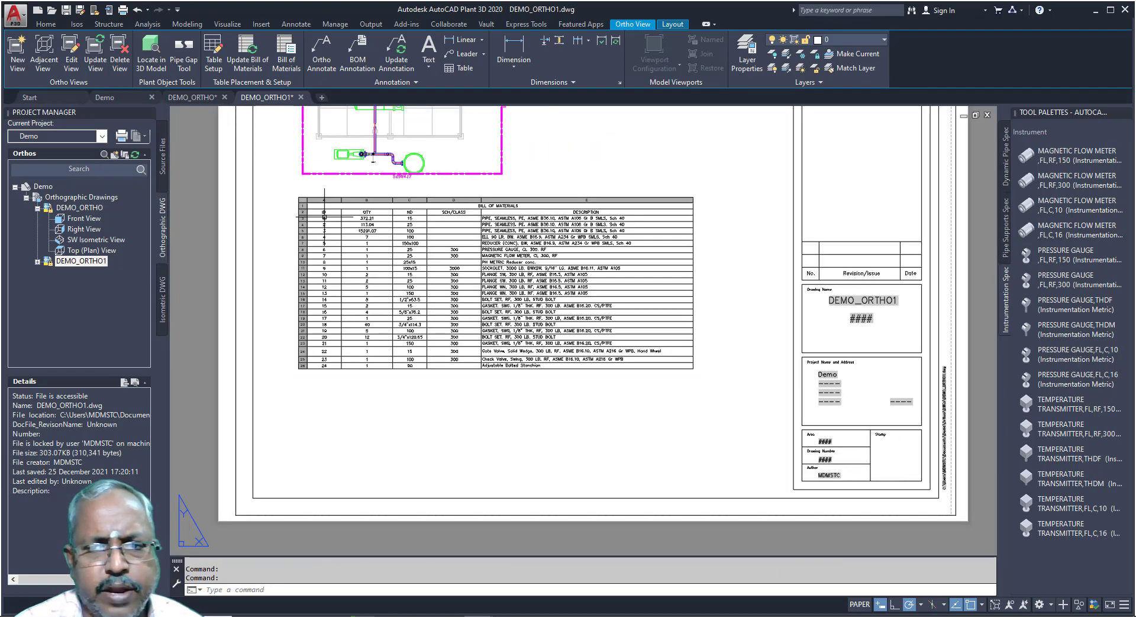
scroll(347, 235, up, 2)
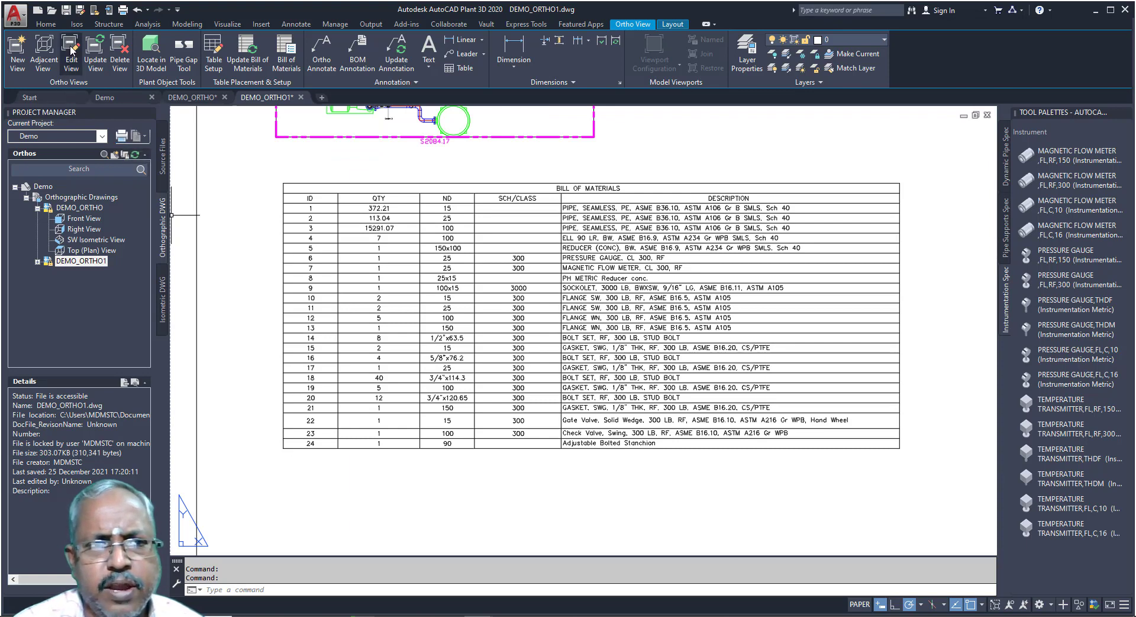
click(77, 25)
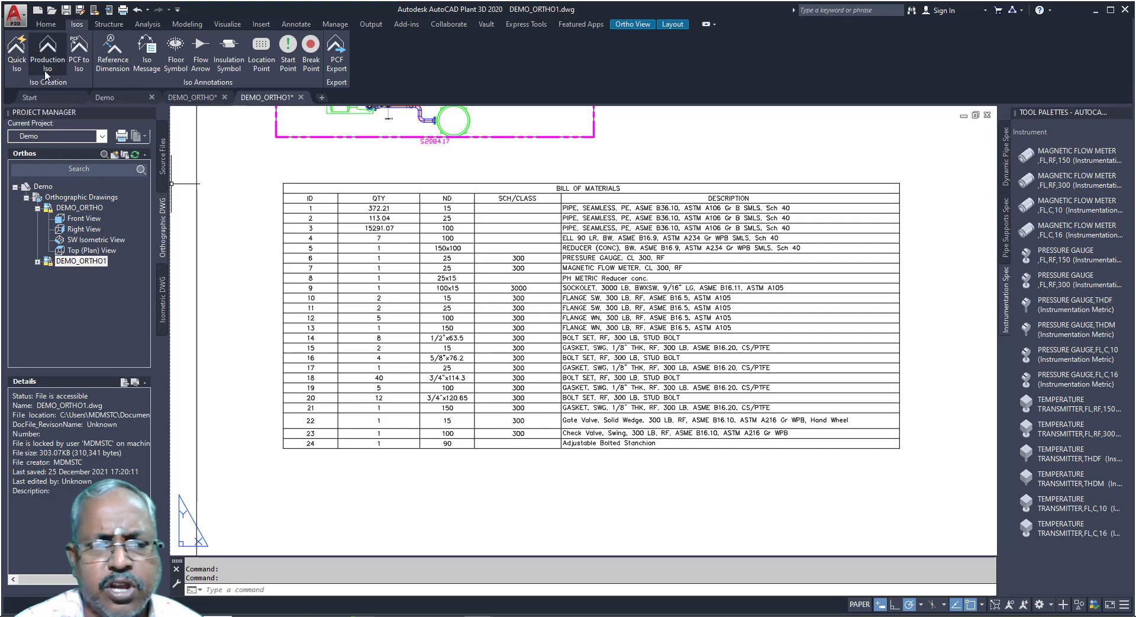
Open the 100-2 isometric from the Isometric DWG list and inspect its pipe run and 6-item BOM.
click(164, 306)
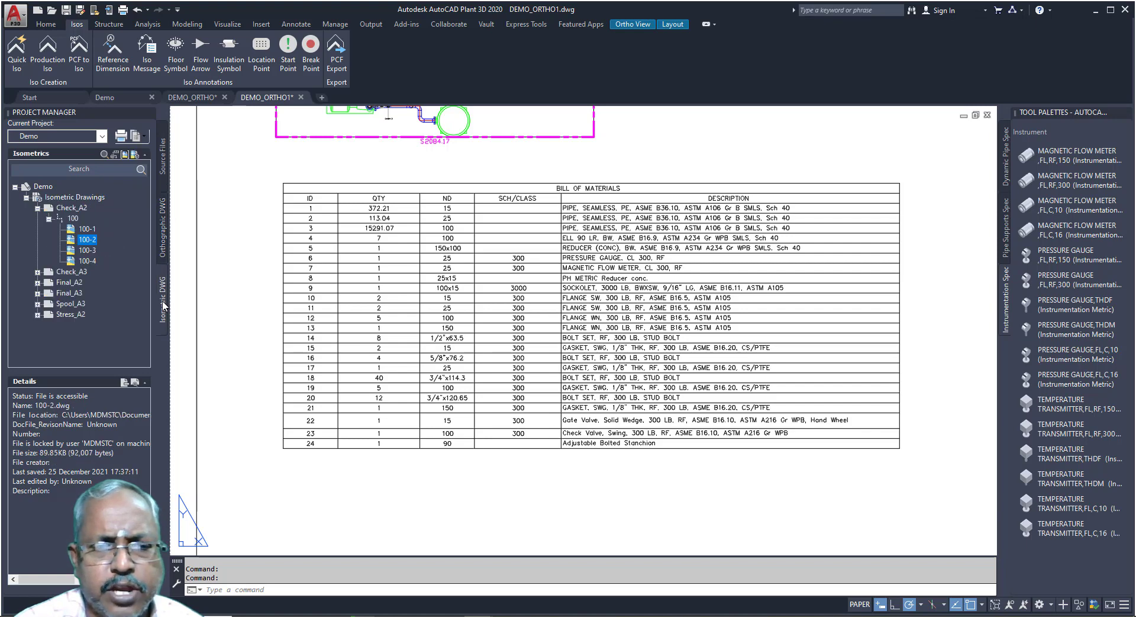
double_click(90, 244)
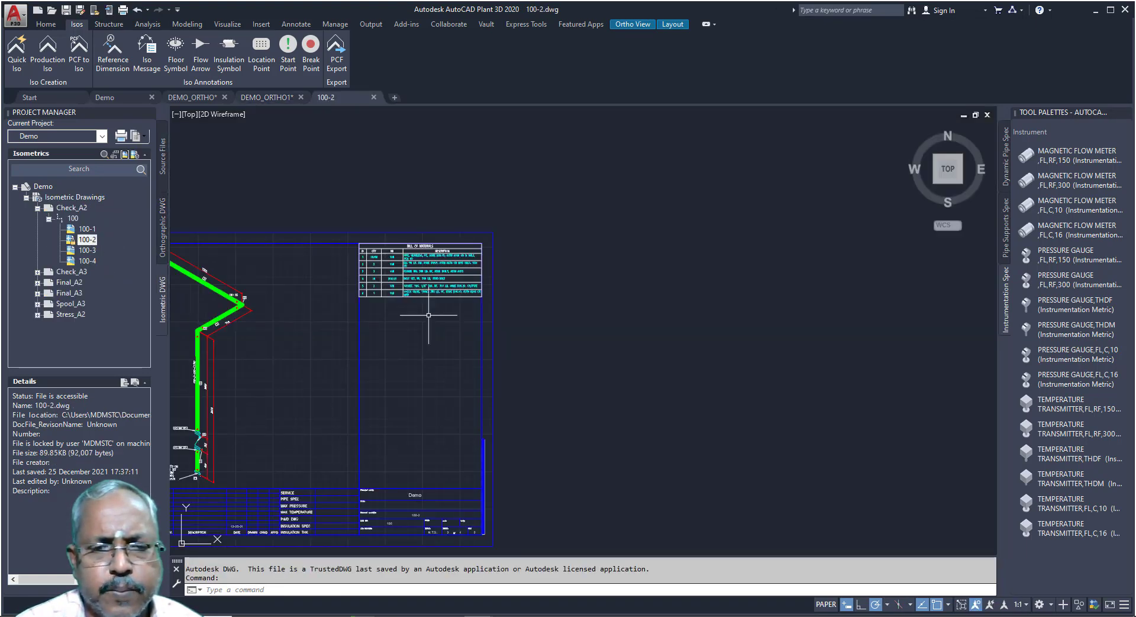
scroll(379, 340, up, 3)
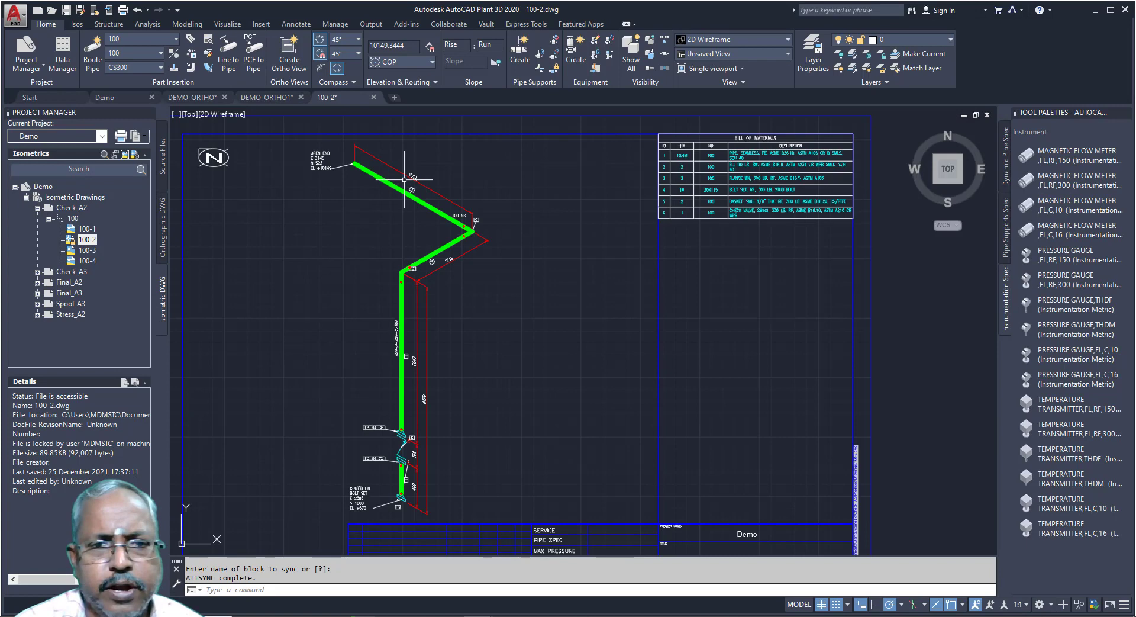
scroll(404, 178, up, 1)
scroll(284, 145, up, 2)
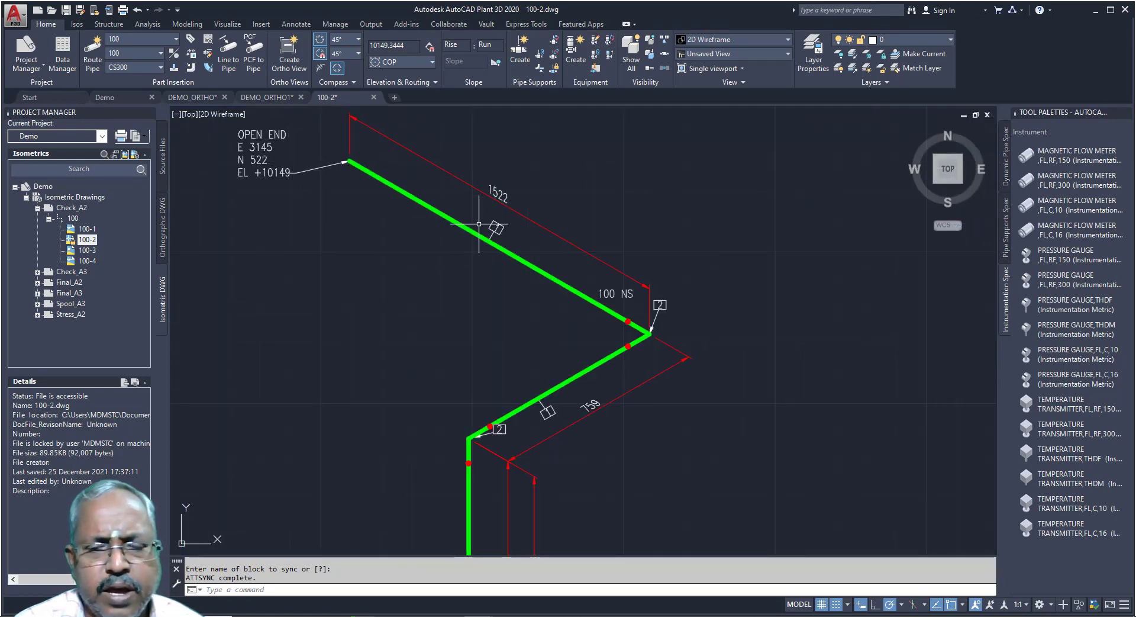
scroll(446, 184, down, 2)
scroll(577, 283, up, 3)
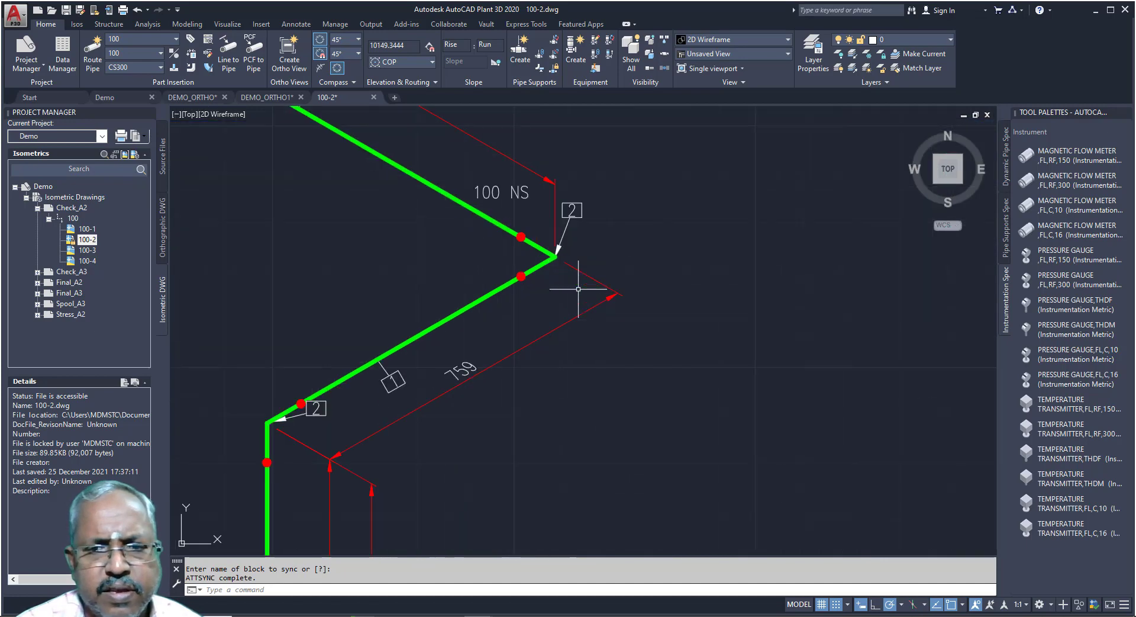
scroll(572, 279, down, 3)
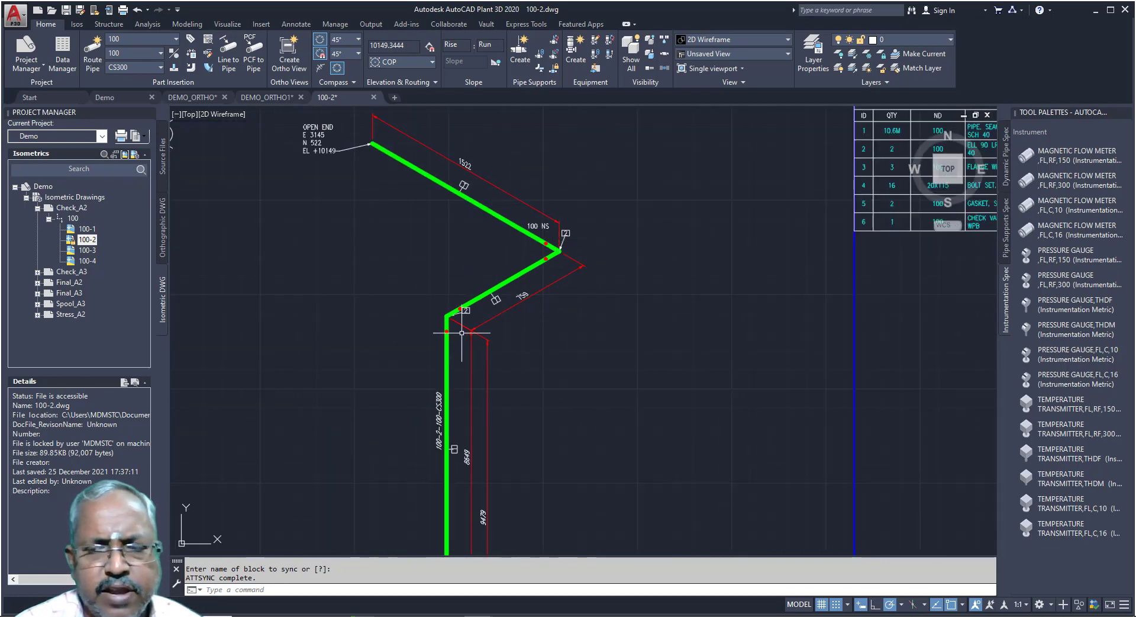
scroll(462, 333, down, 2)
scroll(709, 247, up, 4)
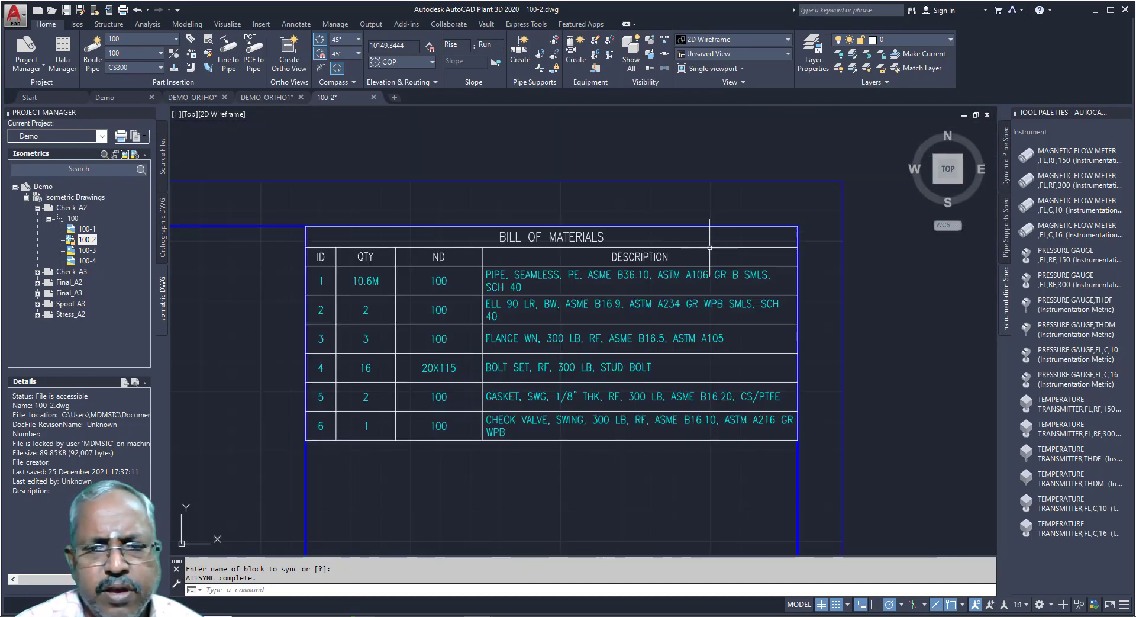